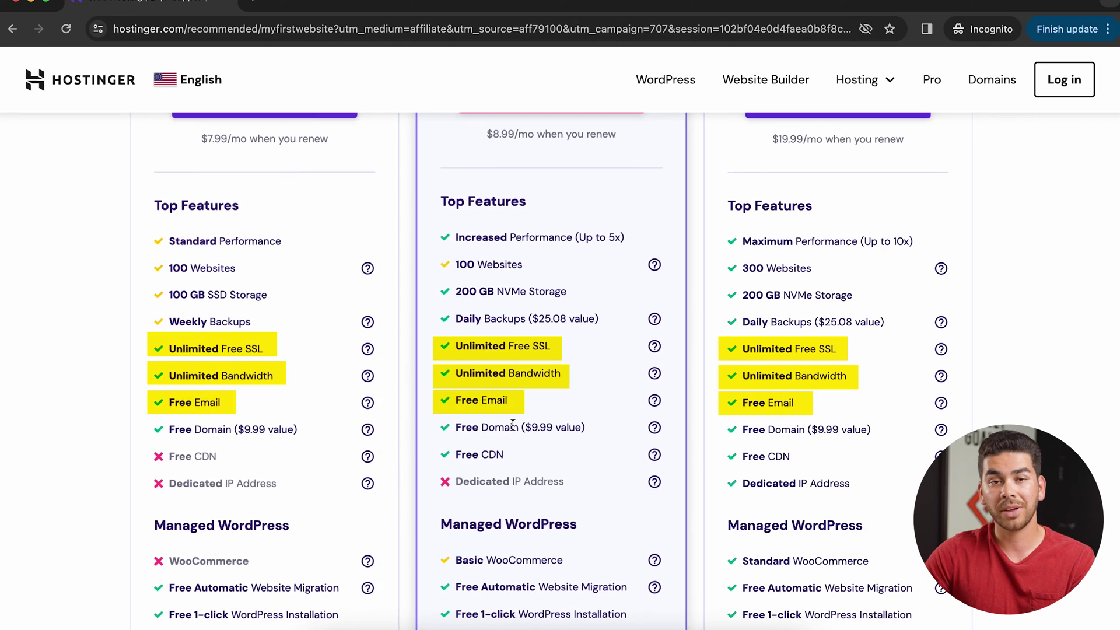
Compare the features of the Premium, Business and Cloud Startup hosting plans and add the Premium plan to the cart.
scroll(512, 424, "down", 7)
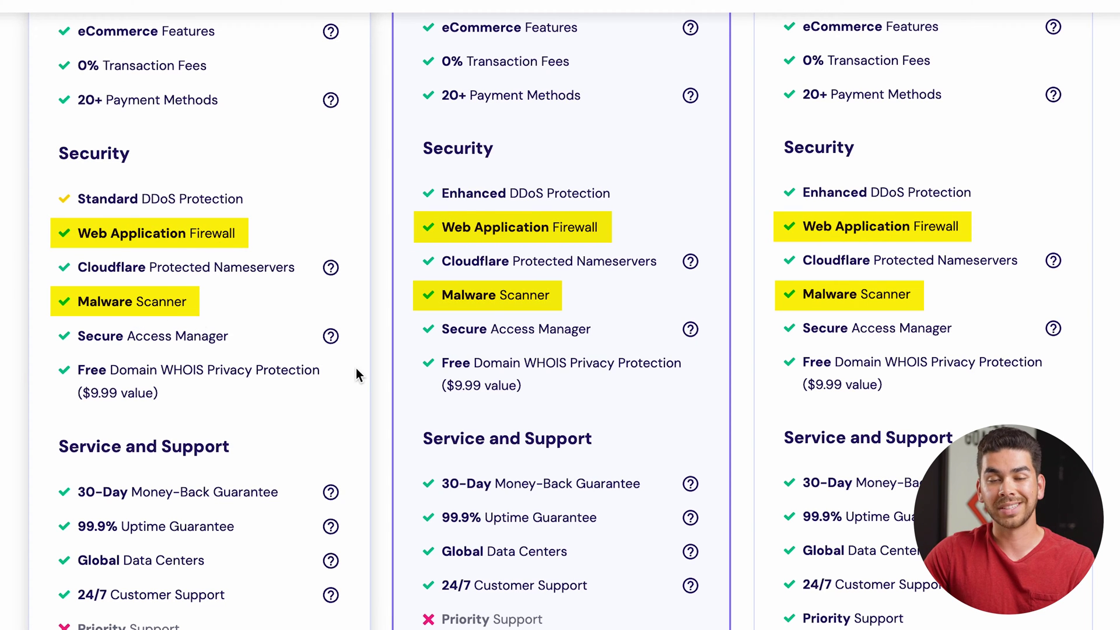
scroll(533, 401, "down", 3)
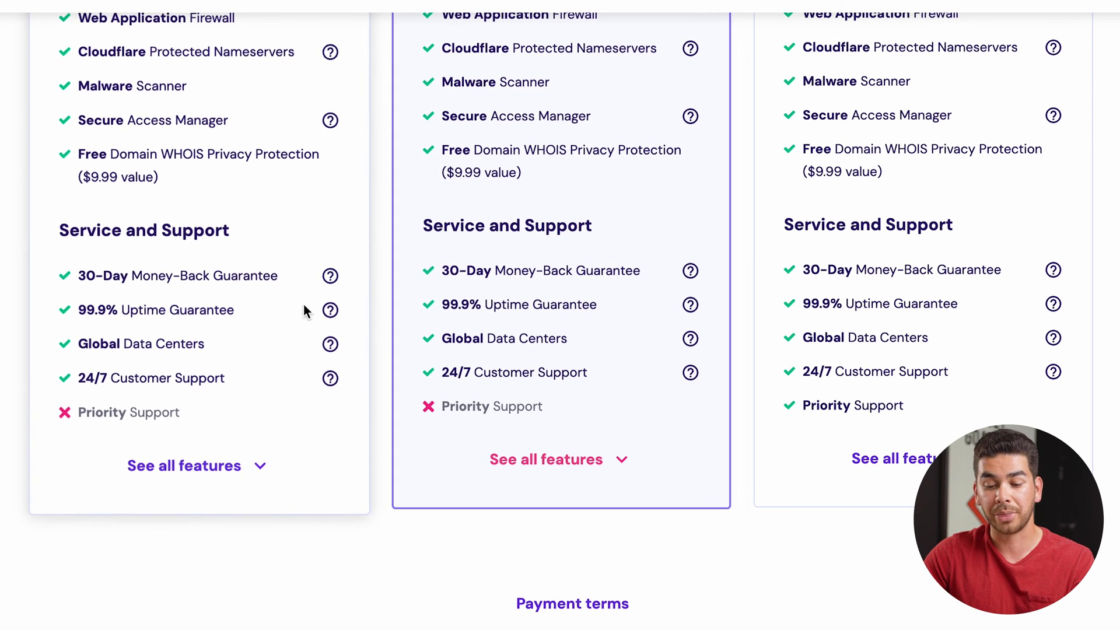
scroll(304, 306, "up", 15)
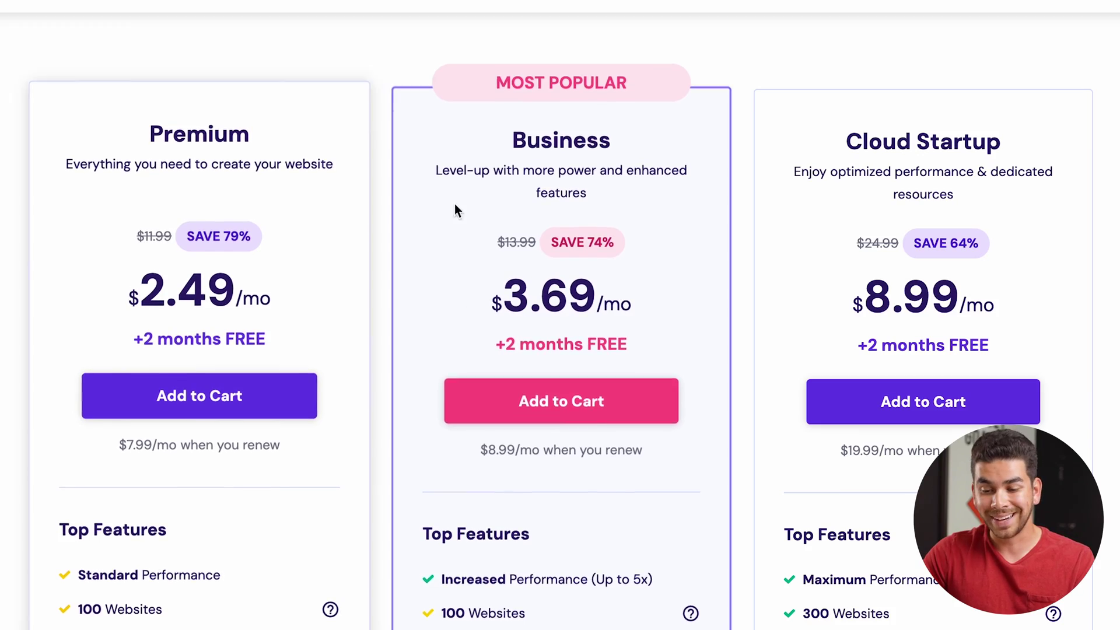
scroll(463, 257, "down", 10)
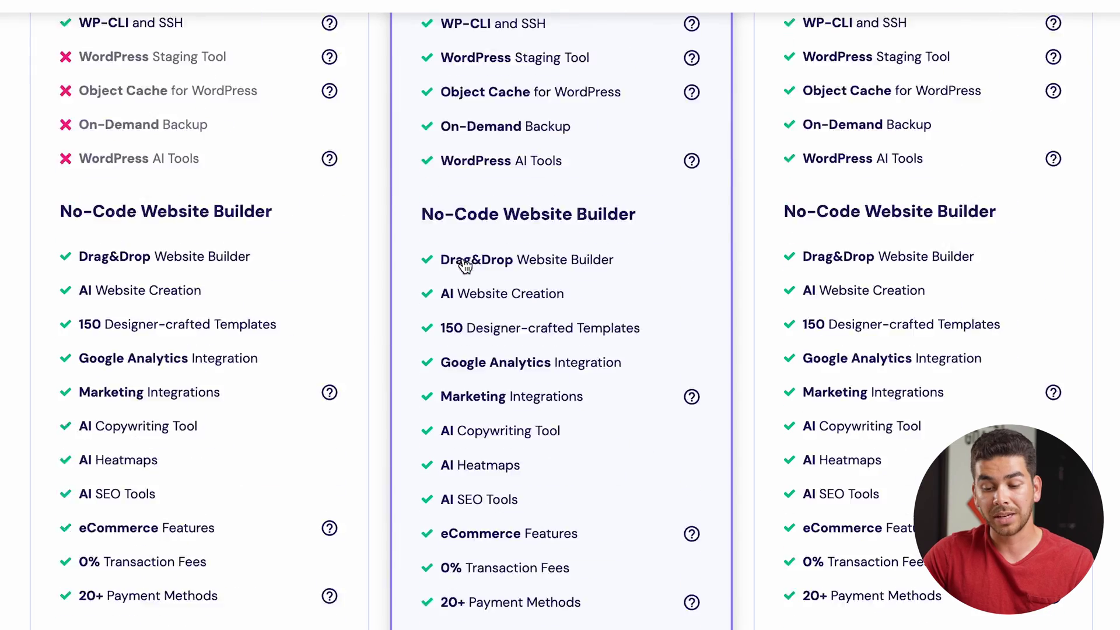
scroll(367, 197, "up", 10)
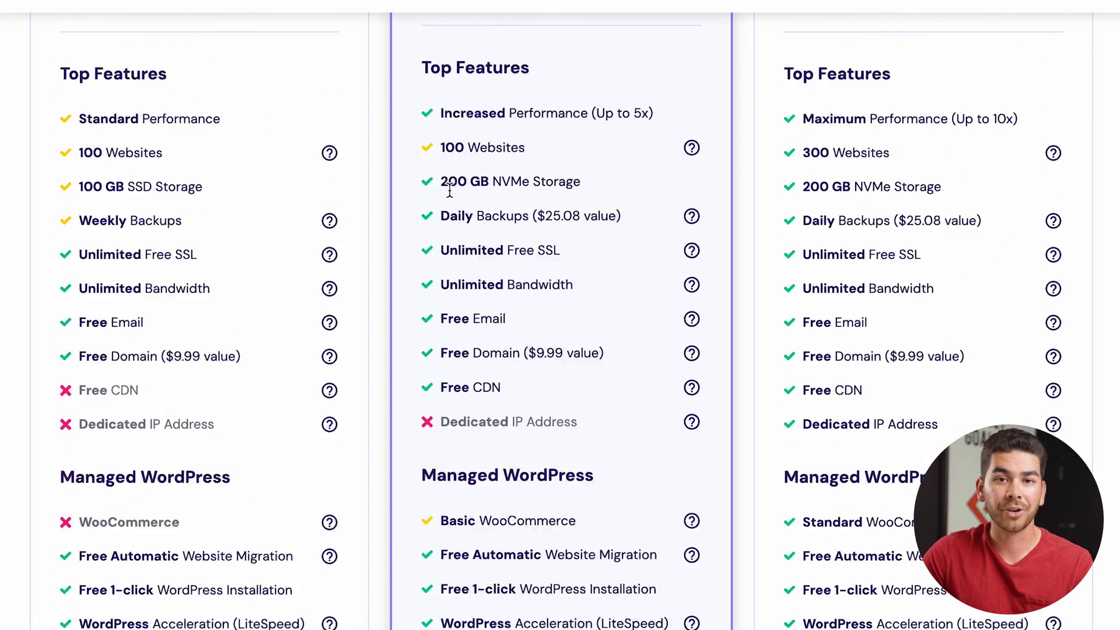
scroll(449, 190, "up", 3)
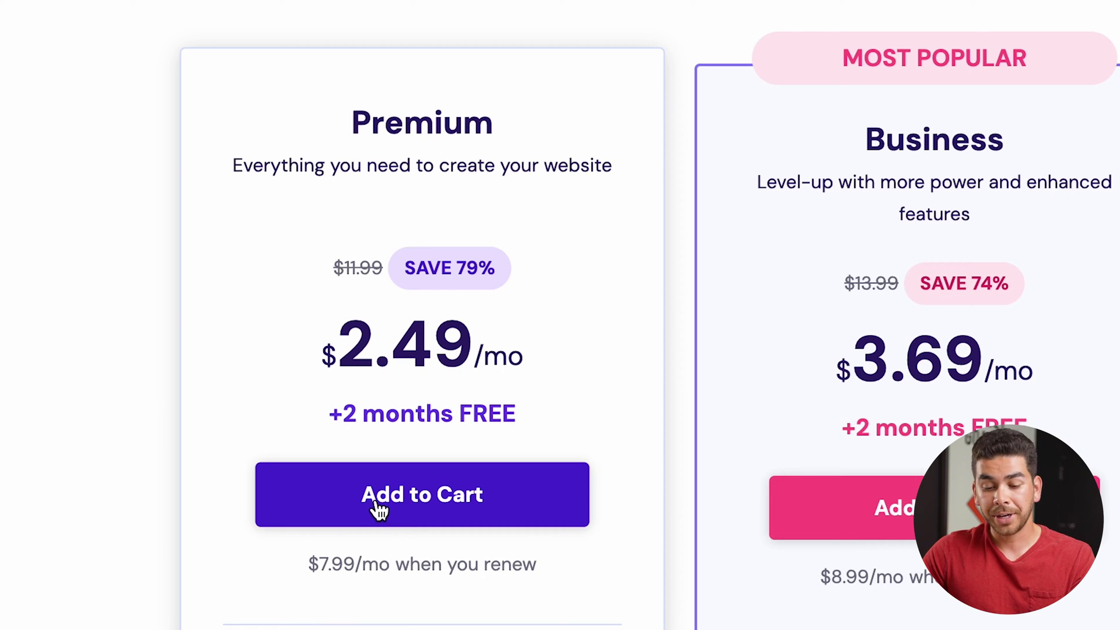
left_click(378, 507)
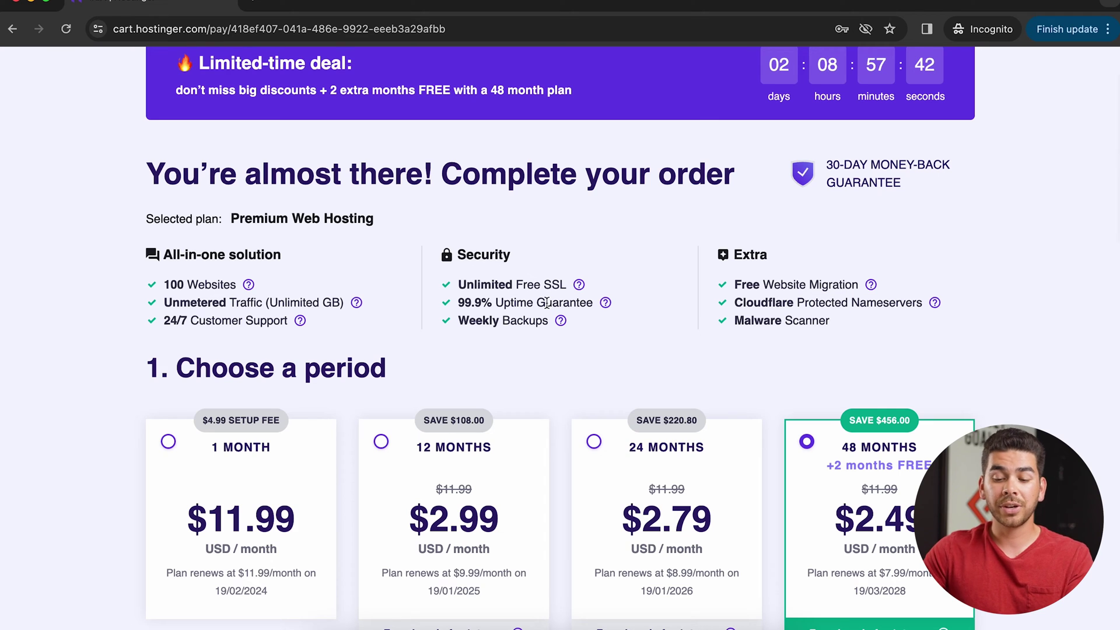
Choose the 12-month period and fill in the account email and the customer's billing name and address.
scroll(547, 308, "down", 2)
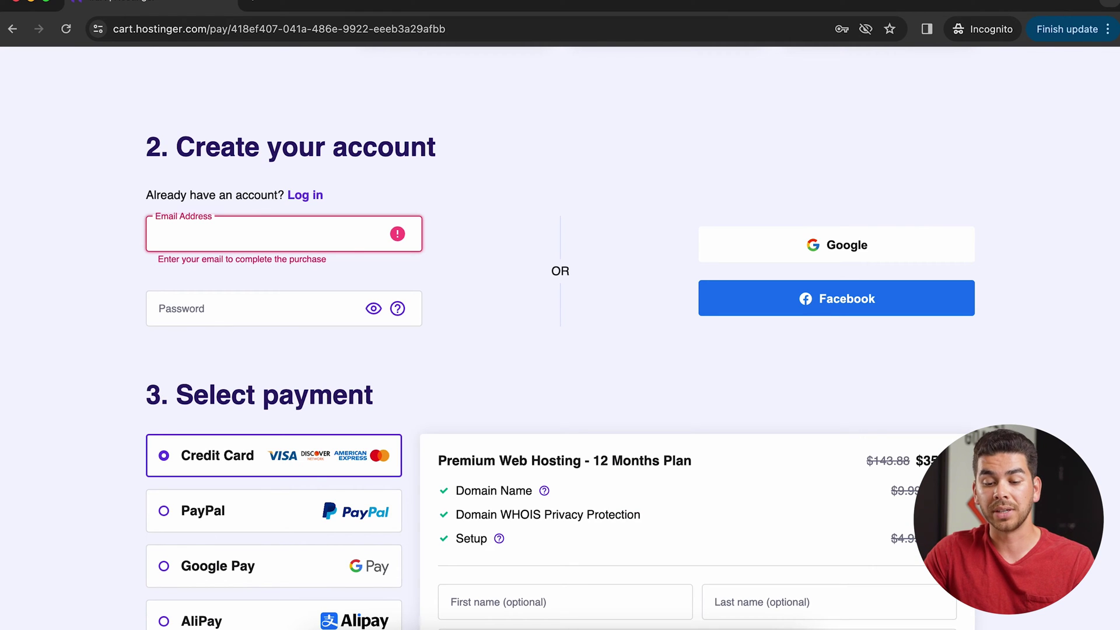
type("youremail")
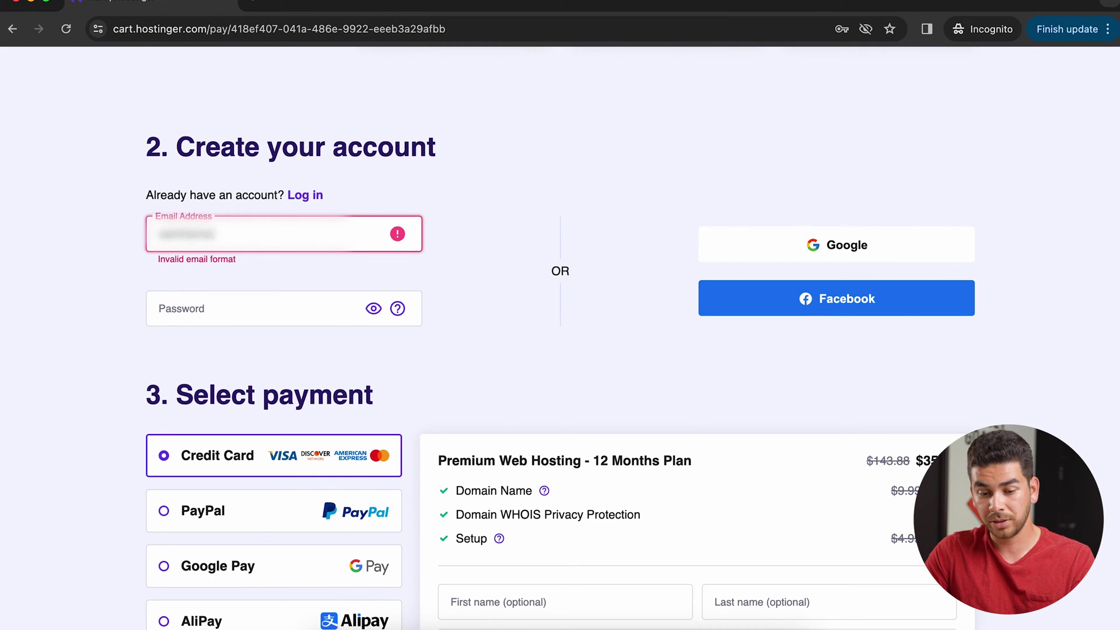
scroll(517, 366, "down", 5)
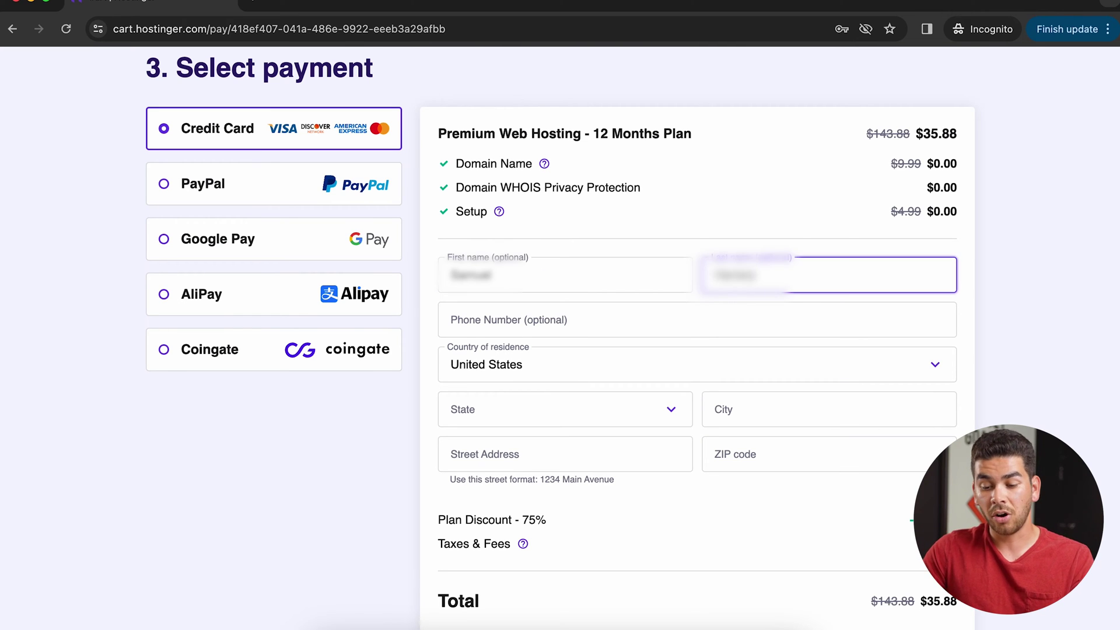
scroll(467, 295, "down", 2)
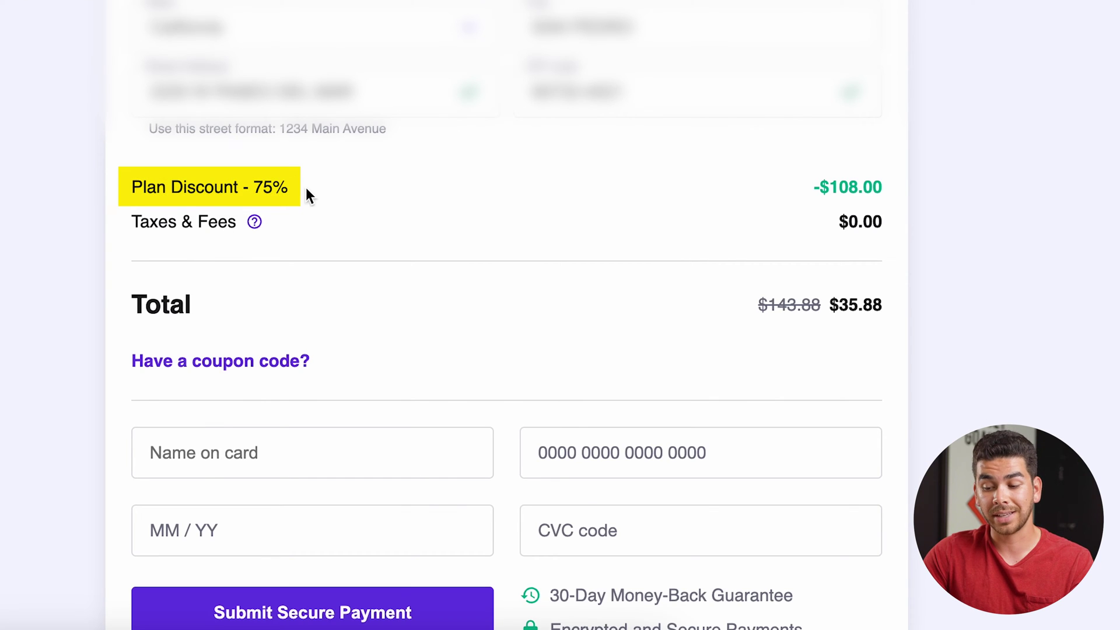
Apply the coupon code MYFIRSTWEBSITE to the order.
scroll(278, 209, "down", 2)
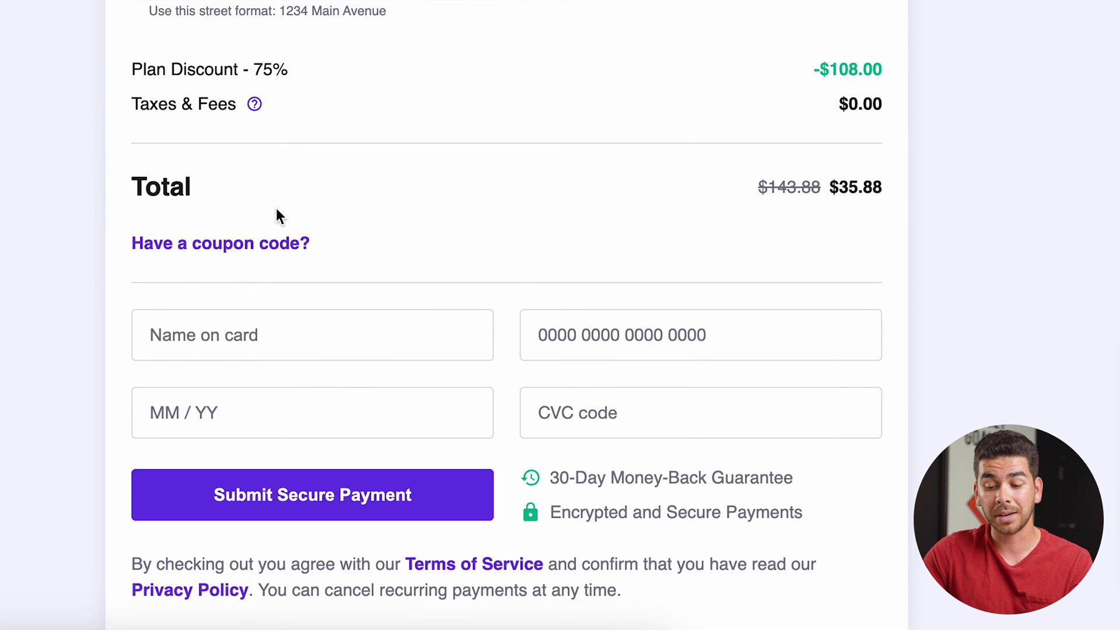
left_click(245, 250)
left_click(313, 310)
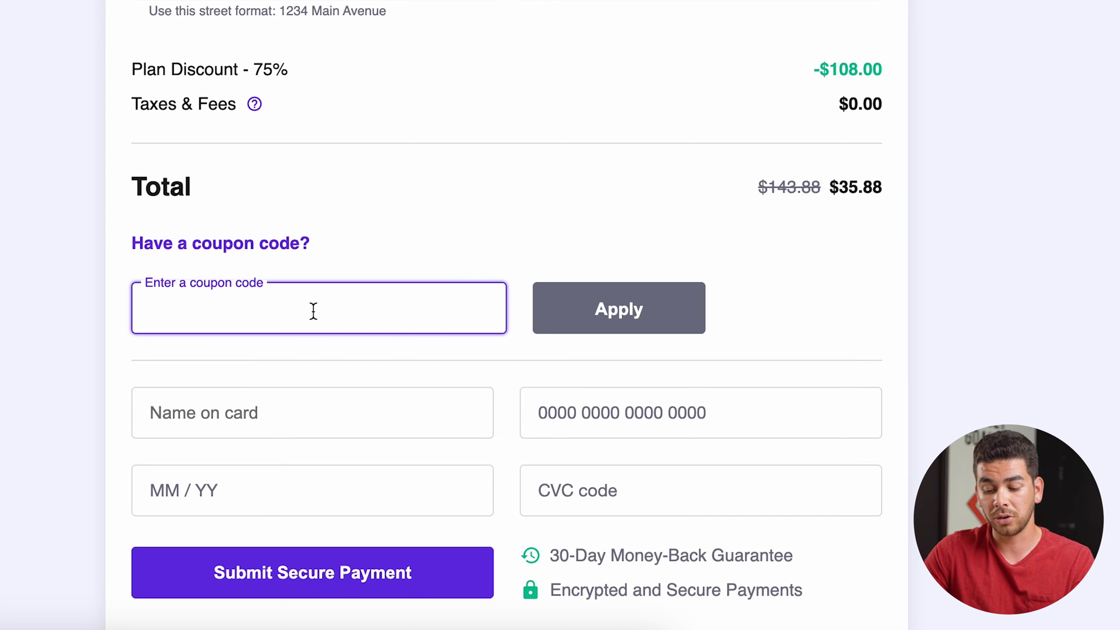
type("MYFIRS")
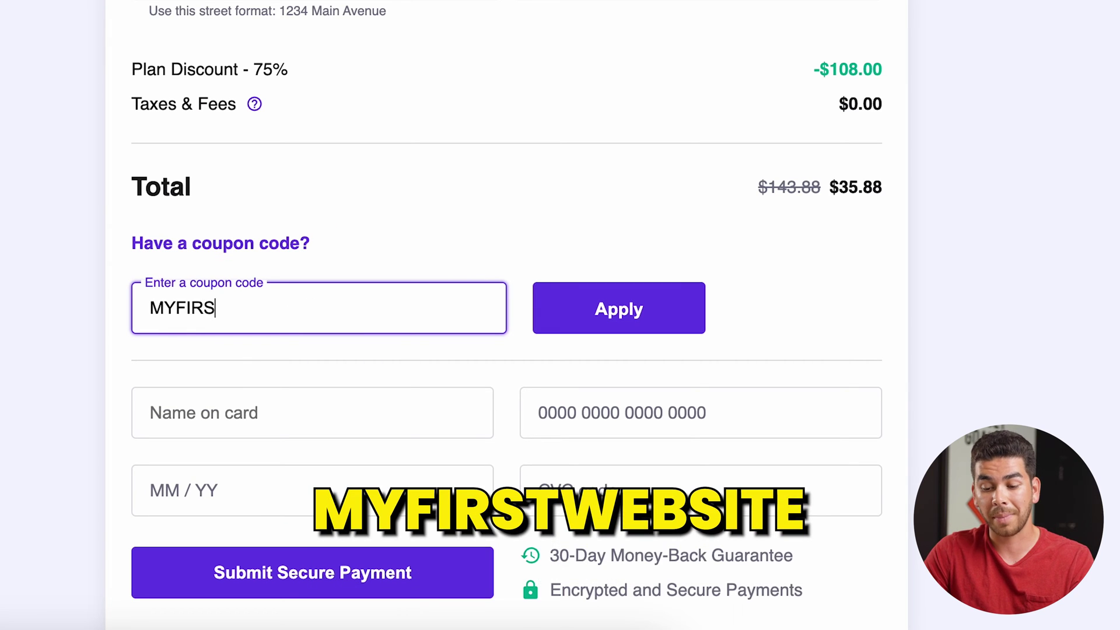
type("TWEBSITE")
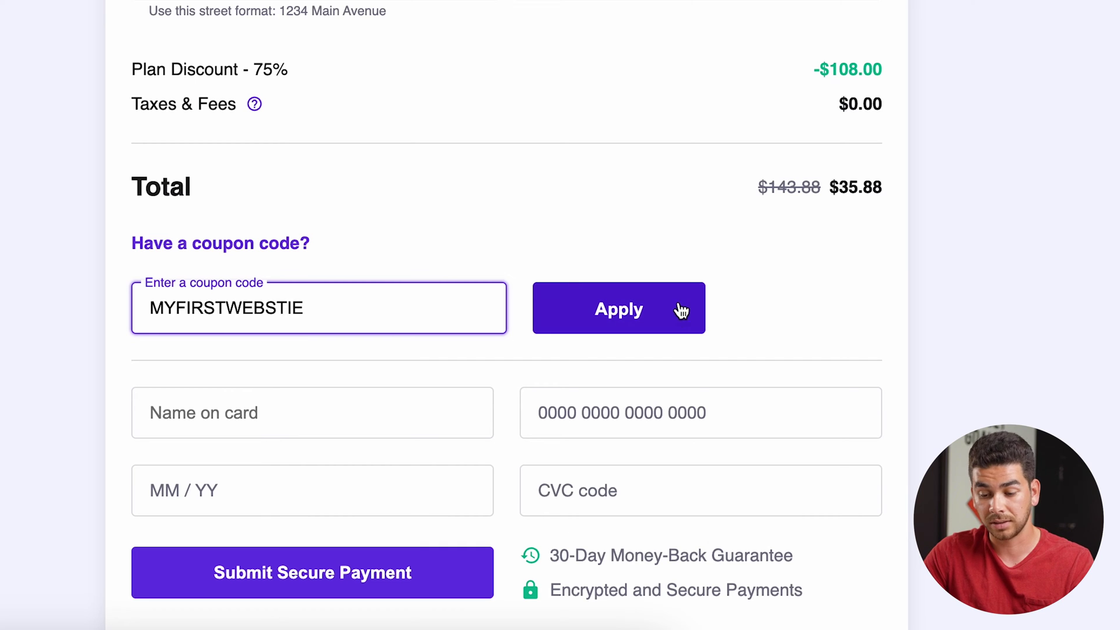
left_click(574, 292)
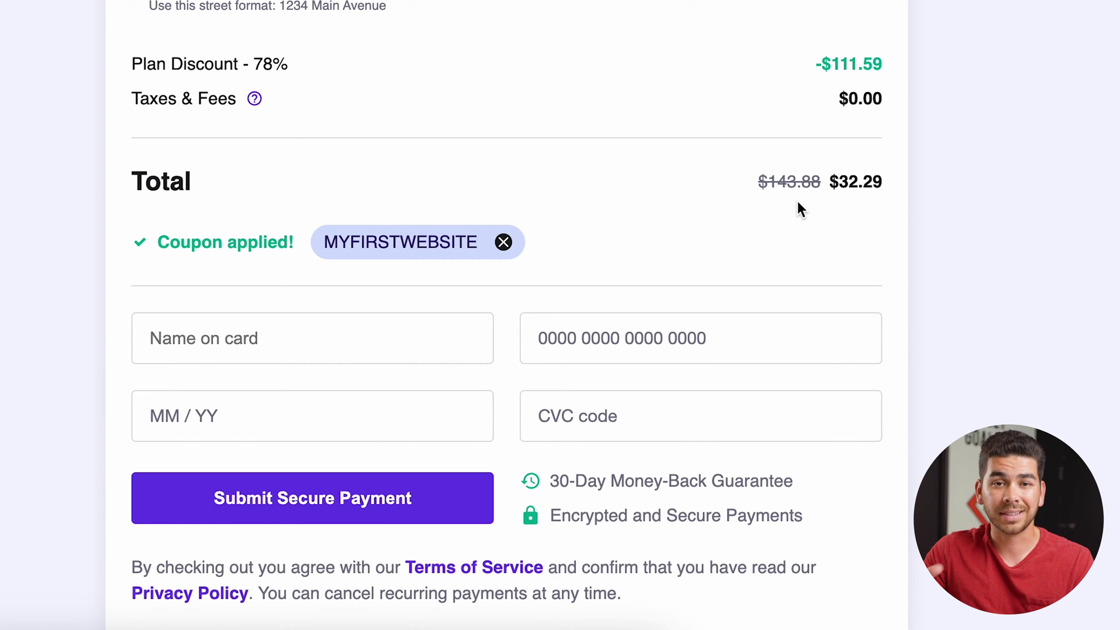
Fill in the cardholder's name in the payment form and complete the purchase.
left_click(467, 336)
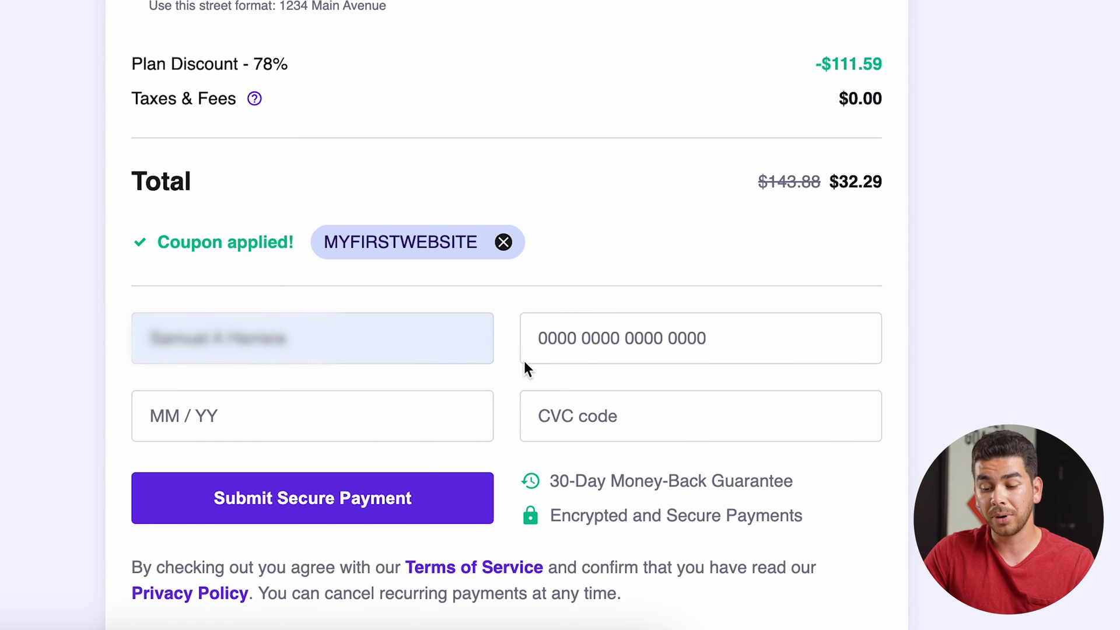
scroll(575, 352, "down", 1)
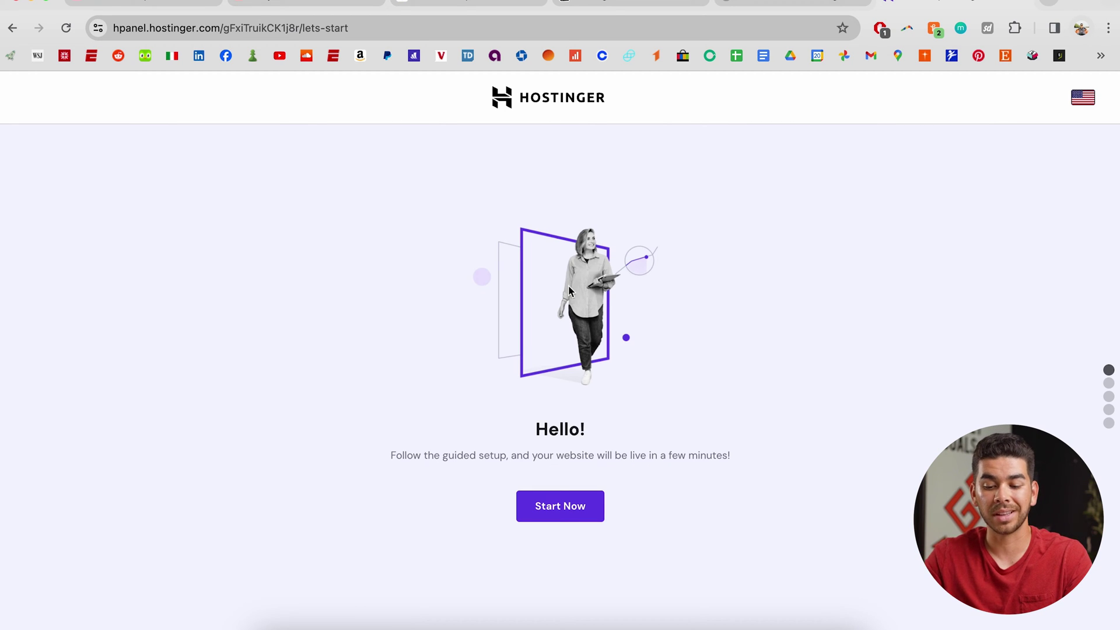
Start the guided setup for a new website and select Hostinger Builder with AI as the platform.
left_click(561, 508)
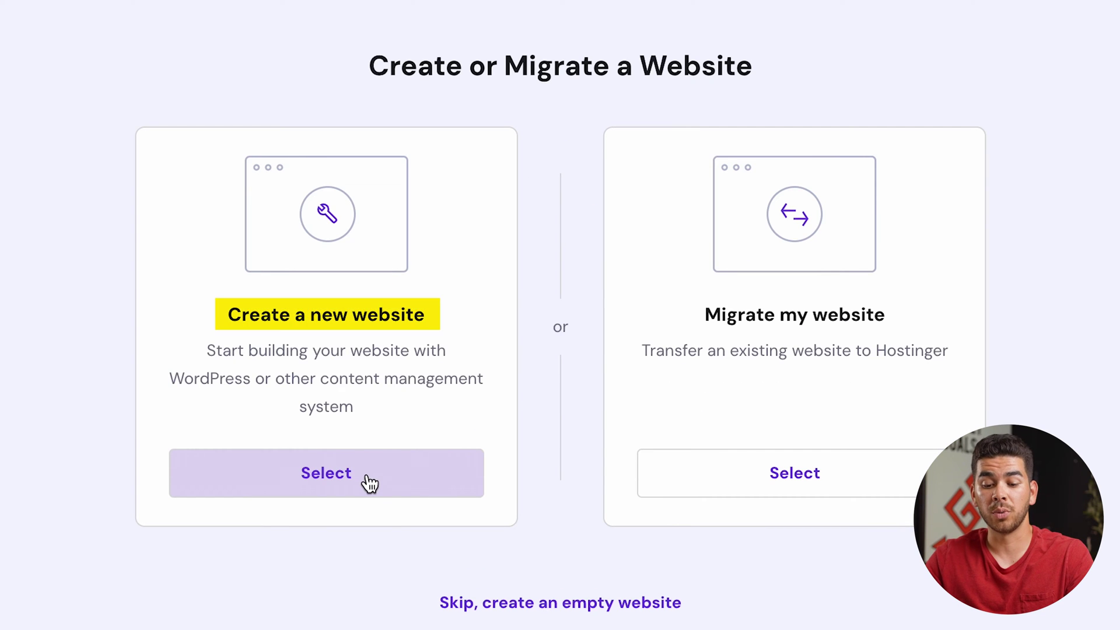
left_click(438, 488)
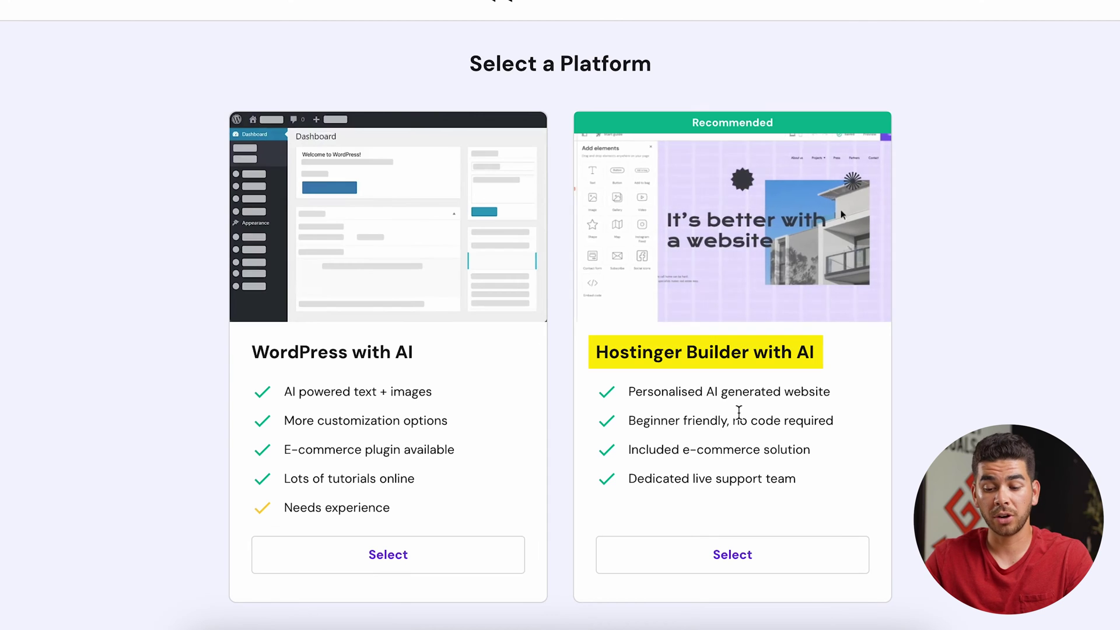
left_click(754, 564)
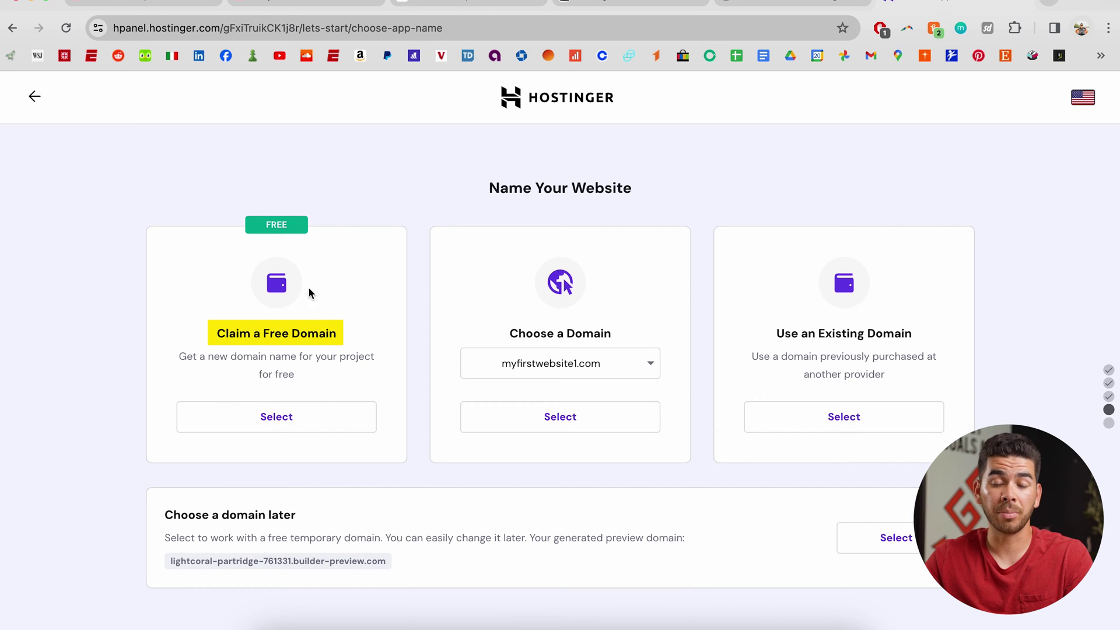
Check the free domain option, but opt to choose a domain later and work with the free temporary domain.
left_click(312, 425)
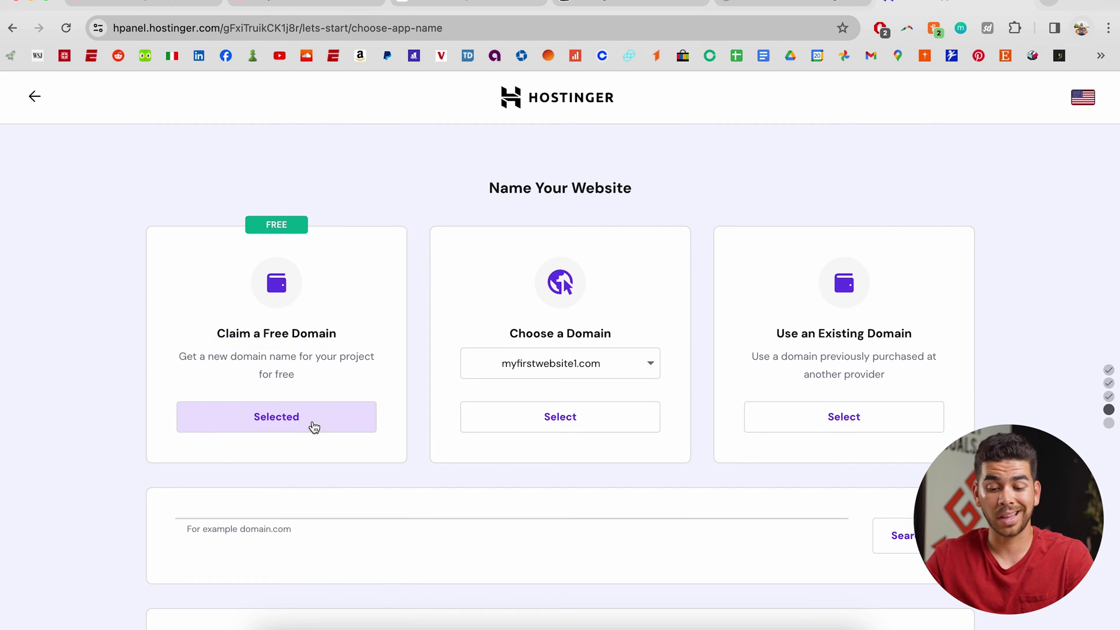
left_click(420, 430)
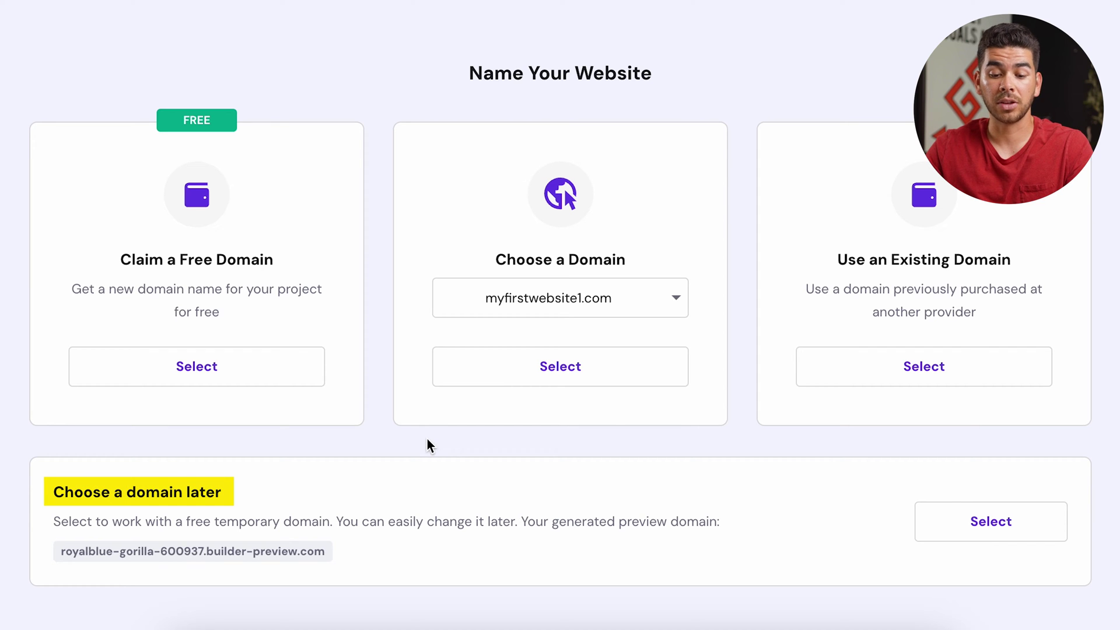
left_click(1012, 527)
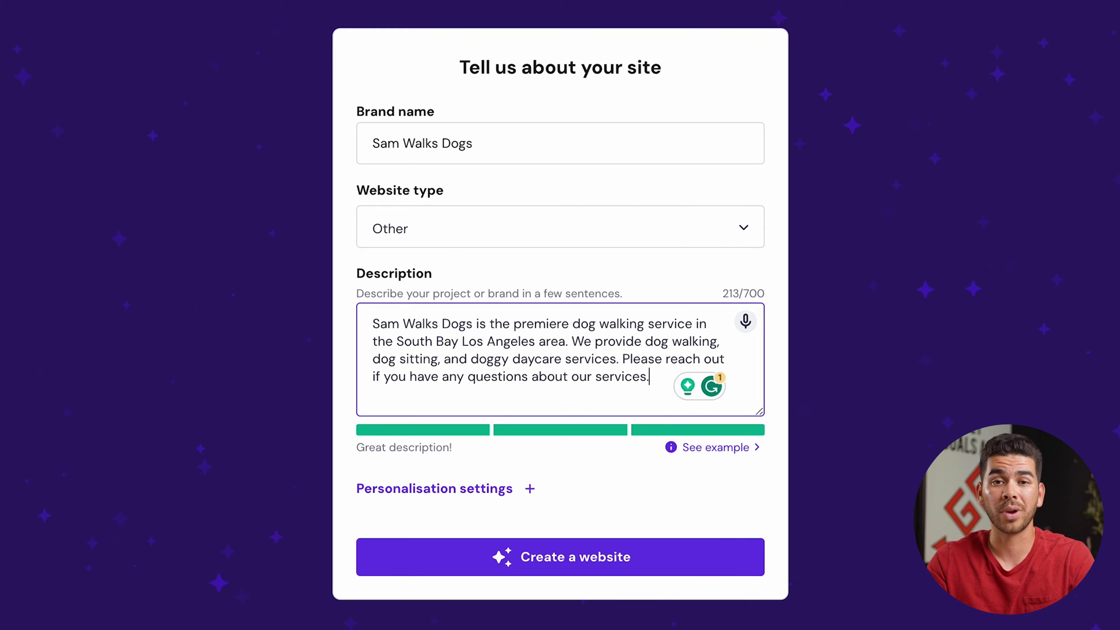
Generate the website for the brand Sam Walks Dogs with its dog walking description, website type Other, and Surprise me for style and colors.
left_click(465, 225)
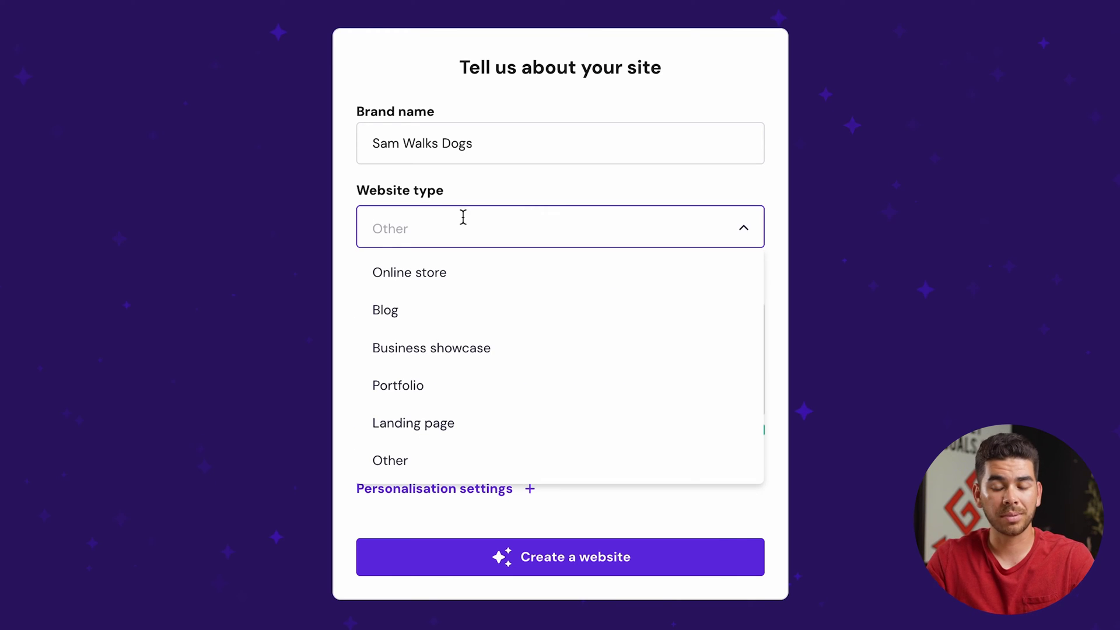
left_click(509, 192)
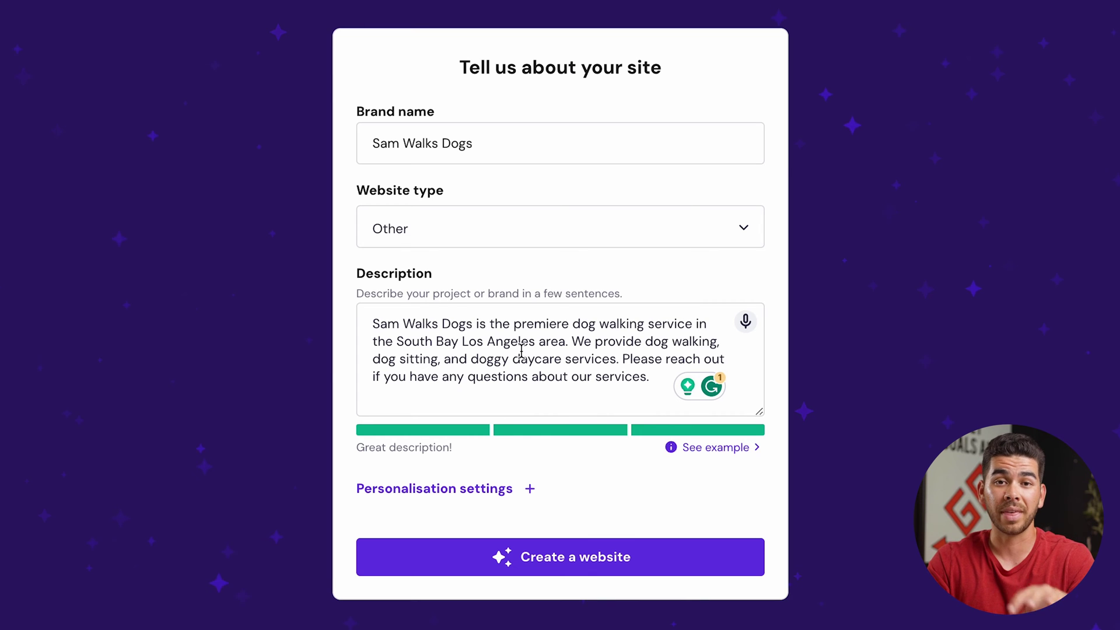
left_click(459, 493)
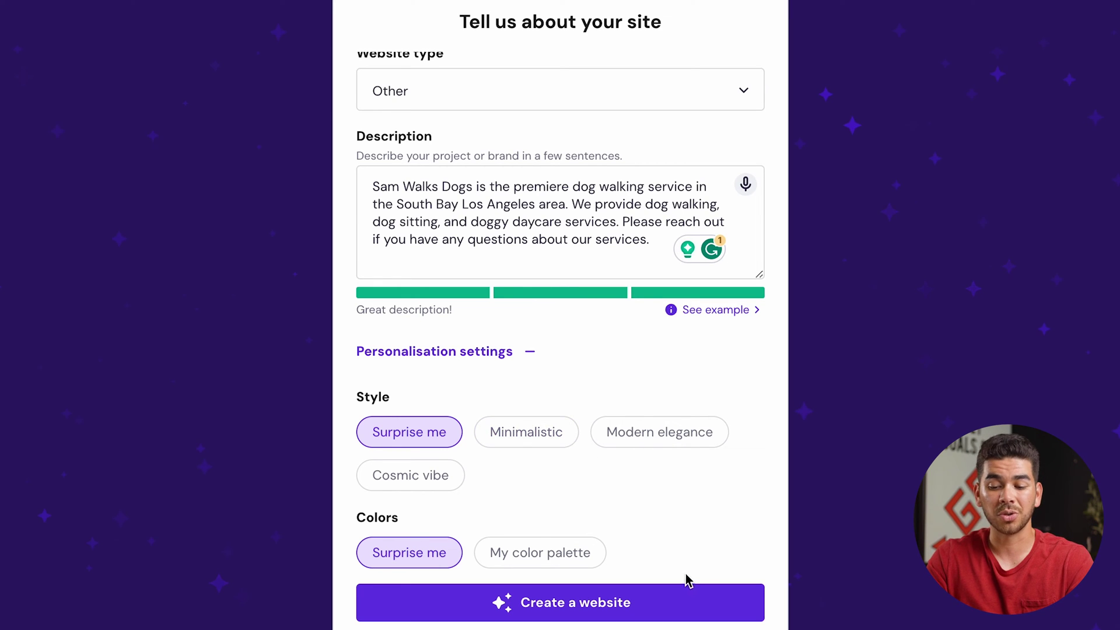
left_click(594, 607)
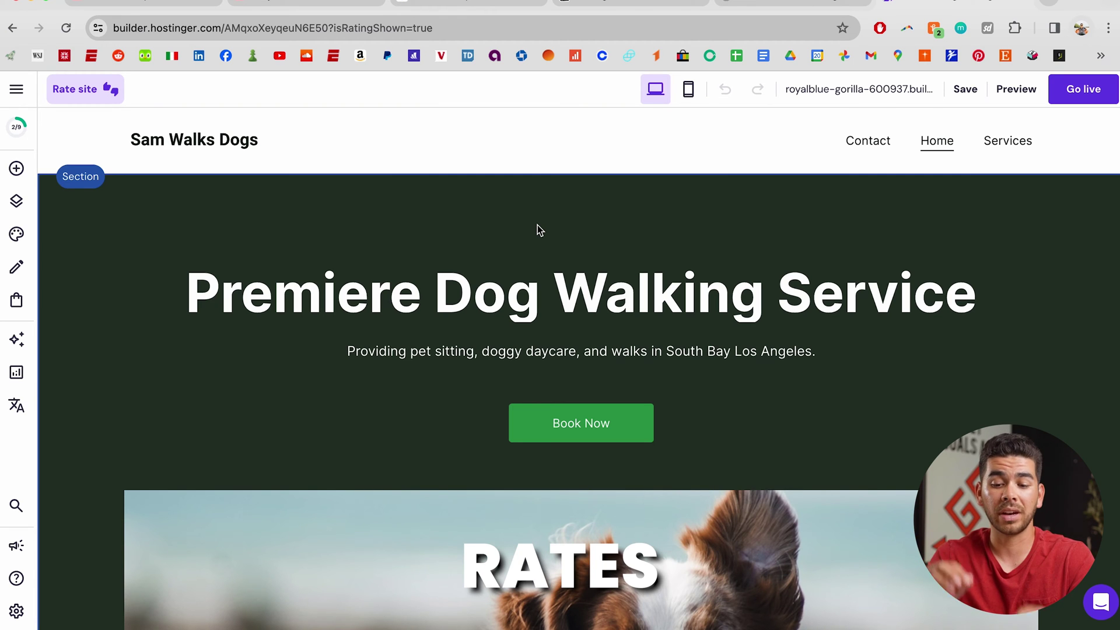
Examine the generated home page's hero, images, services, client testimonial and contact form sections.
scroll(538, 225, "down", 10)
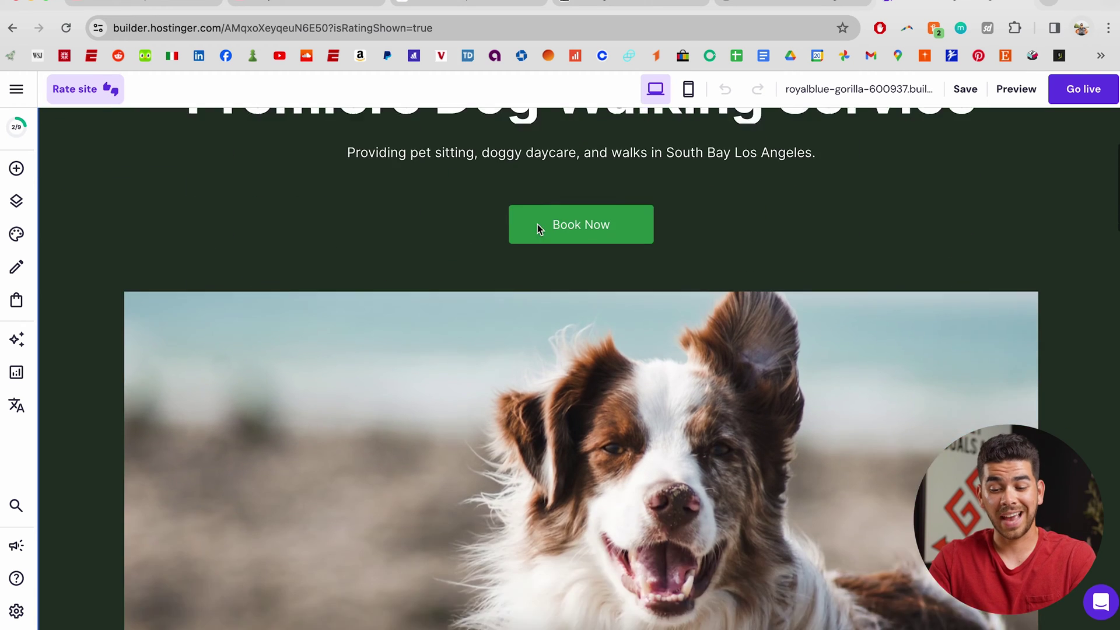
scroll(537, 225, "up", 10)
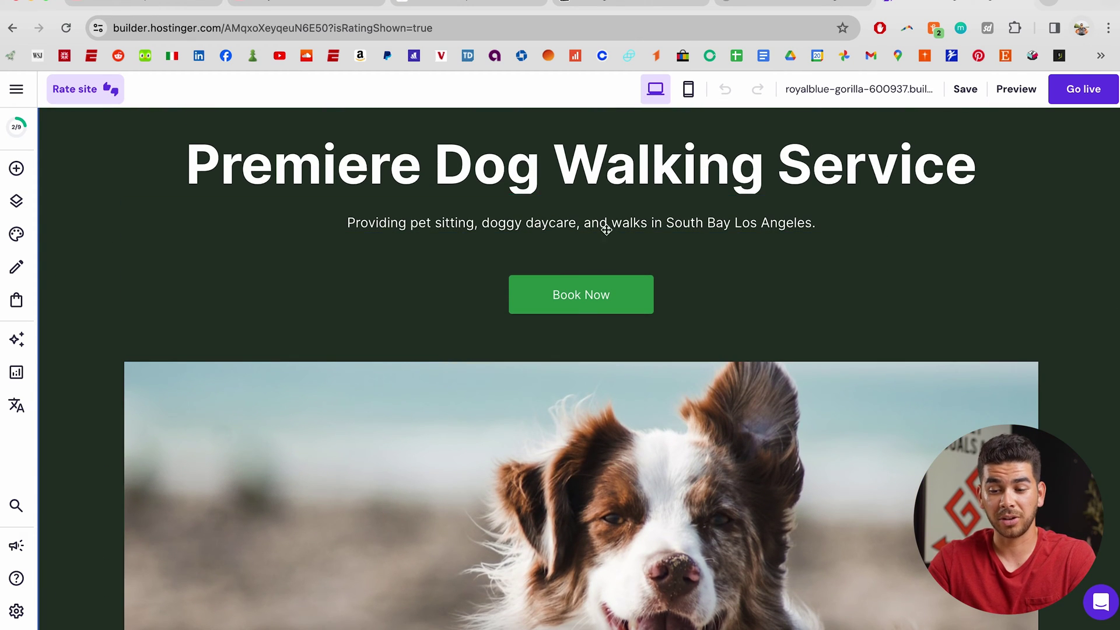
scroll(577, 299, "down", 6)
scroll(577, 295, "down", 15)
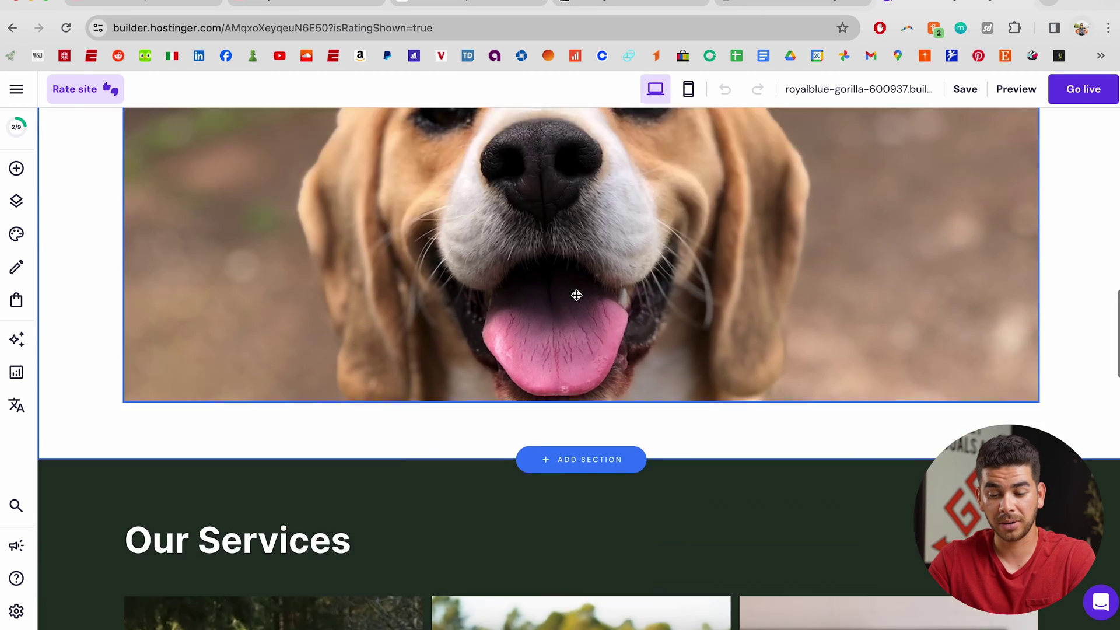
scroll(352, 496, "down", 3)
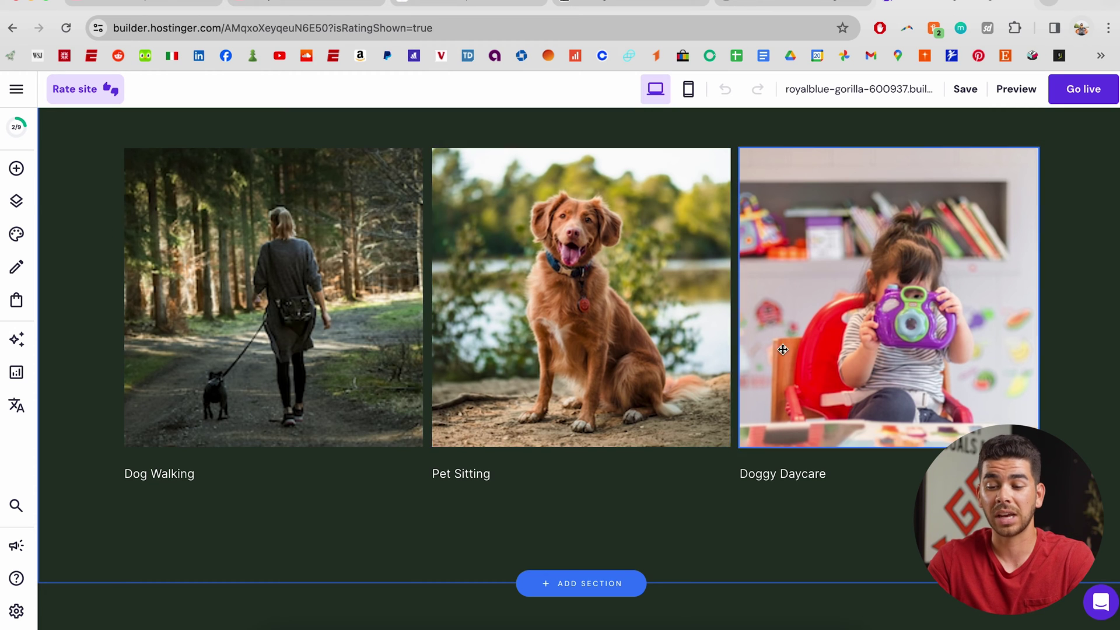
scroll(545, 417, "up", 1)
scroll(646, 355, "down", 7)
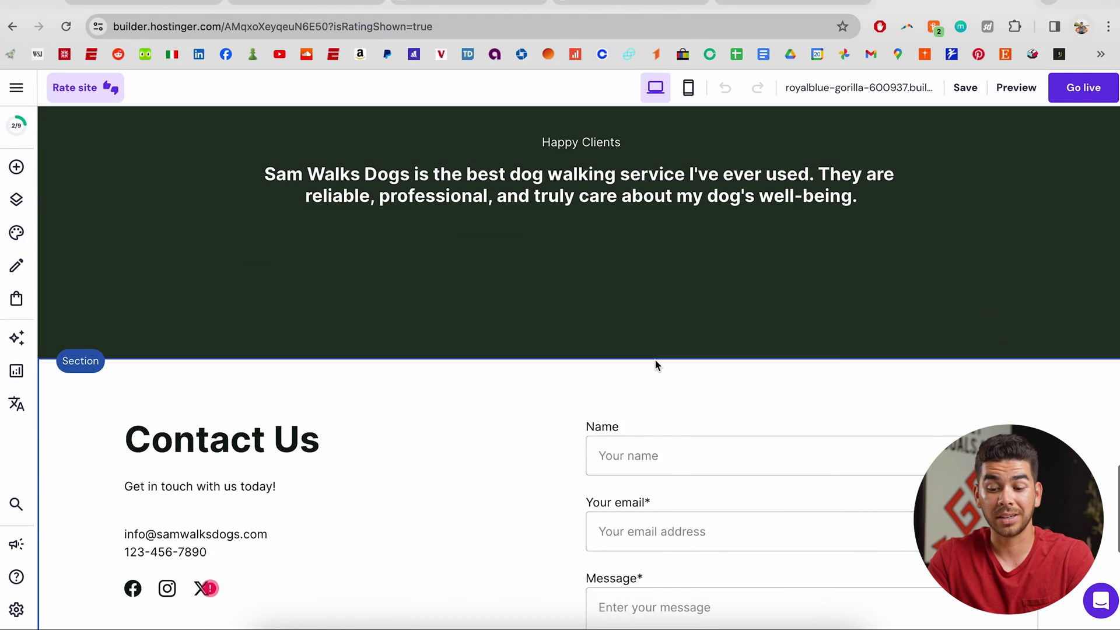
scroll(656, 360, "down", 3)
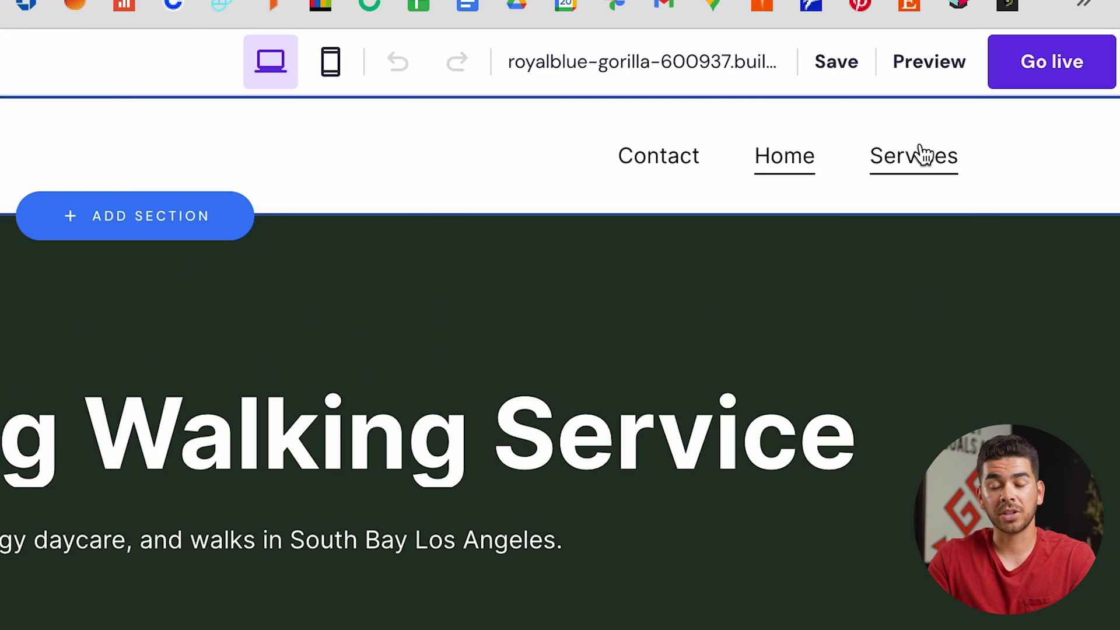
Look through the generated Services page, from its hero section down to the Our Services section.
left_click(1009, 140)
scroll(580, 334, "down", 1)
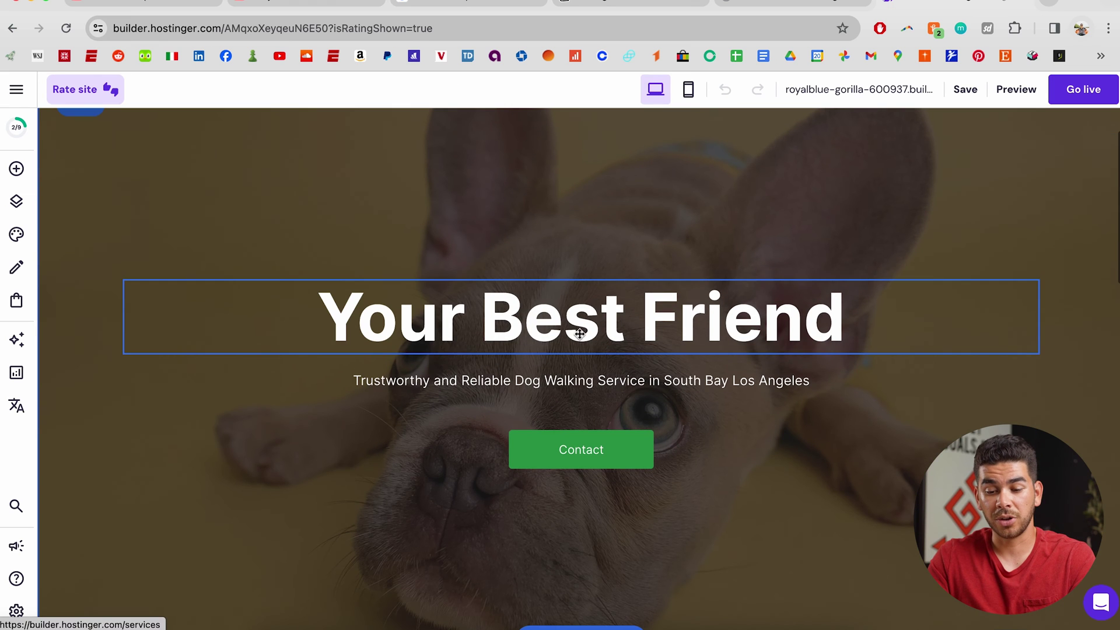
scroll(782, 282, "up", 1)
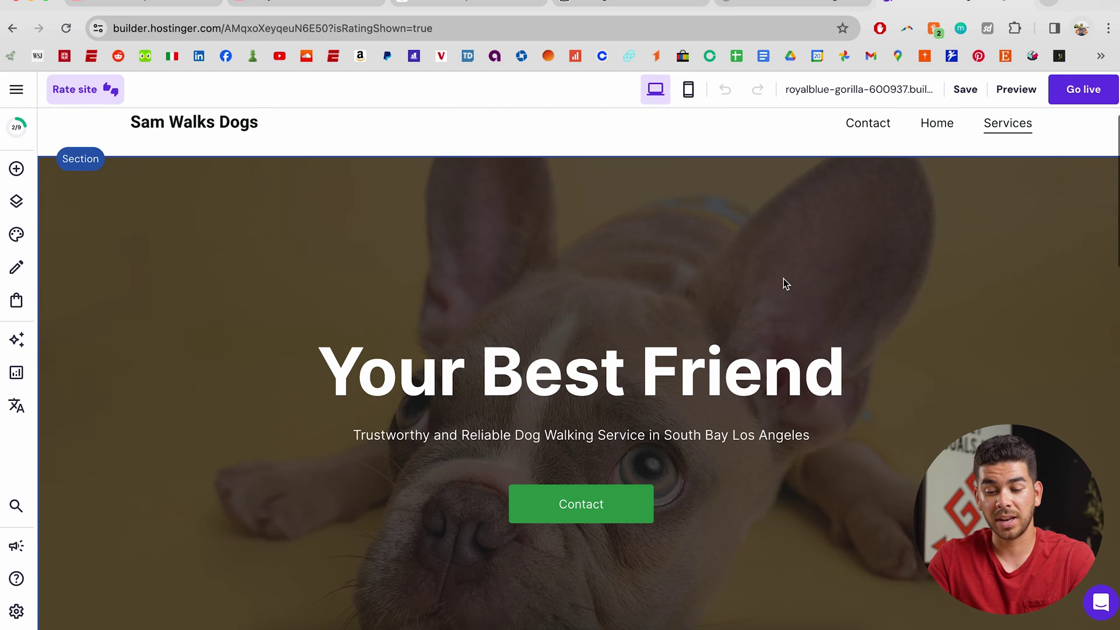
scroll(772, 422, "down", 10)
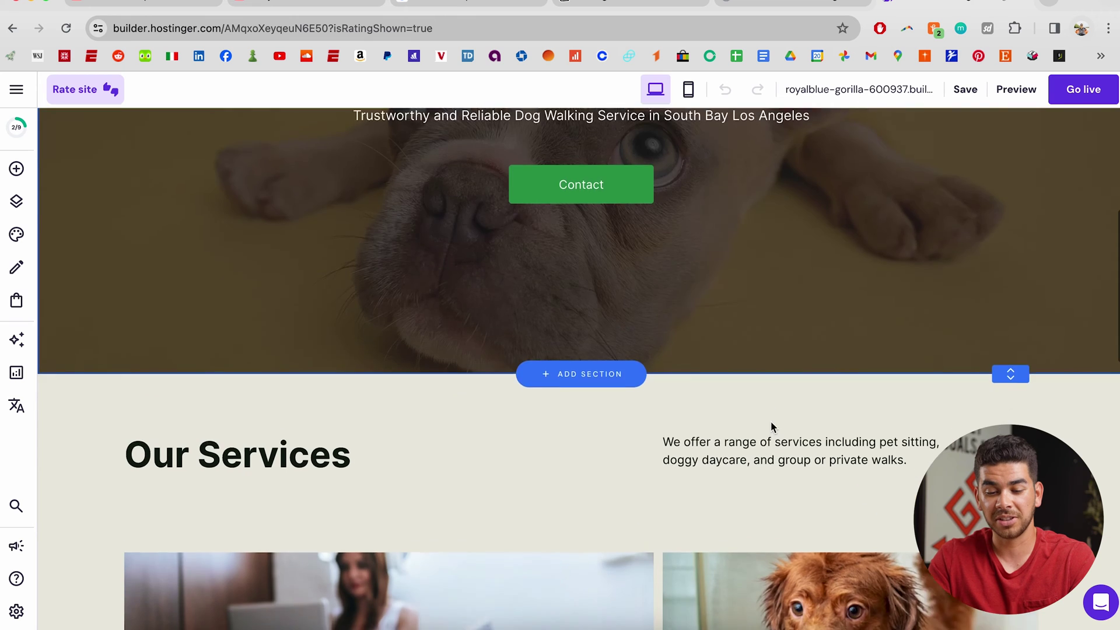
scroll(771, 423, "down", 7)
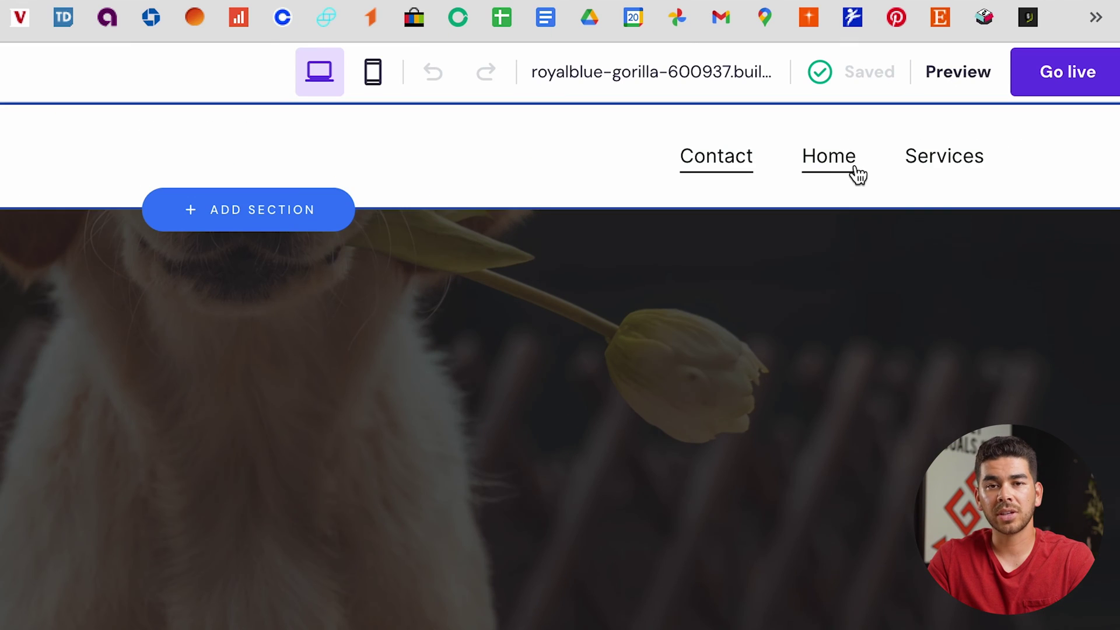
Look through the generated Contact page, including its contact form and Our Location map section.
left_click(898, 149)
left_click(741, 179)
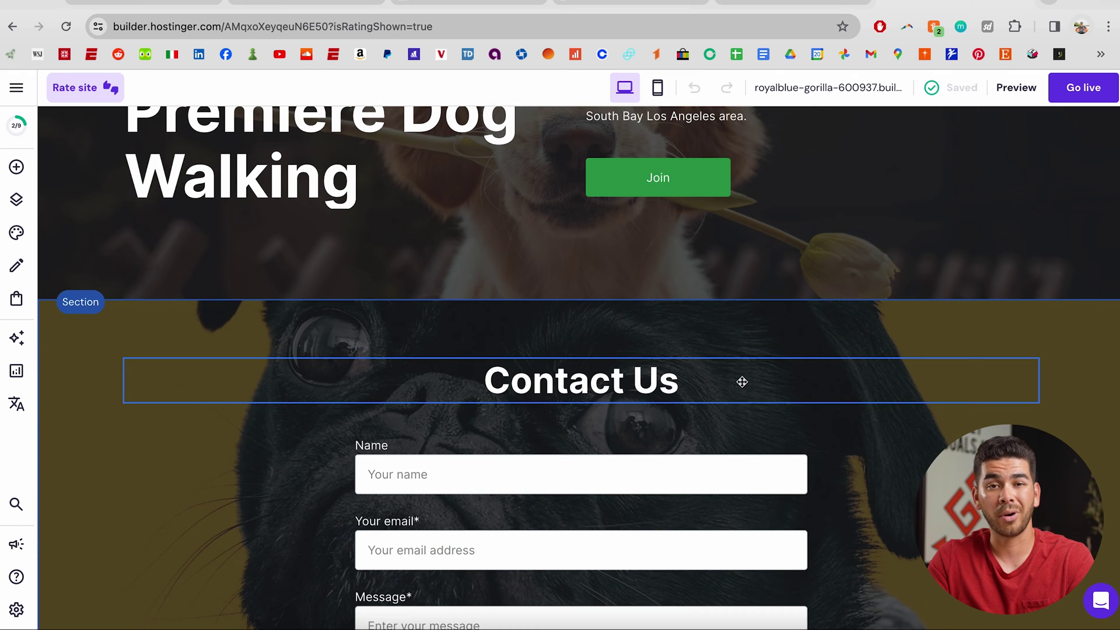
scroll(741, 380, "down", 3)
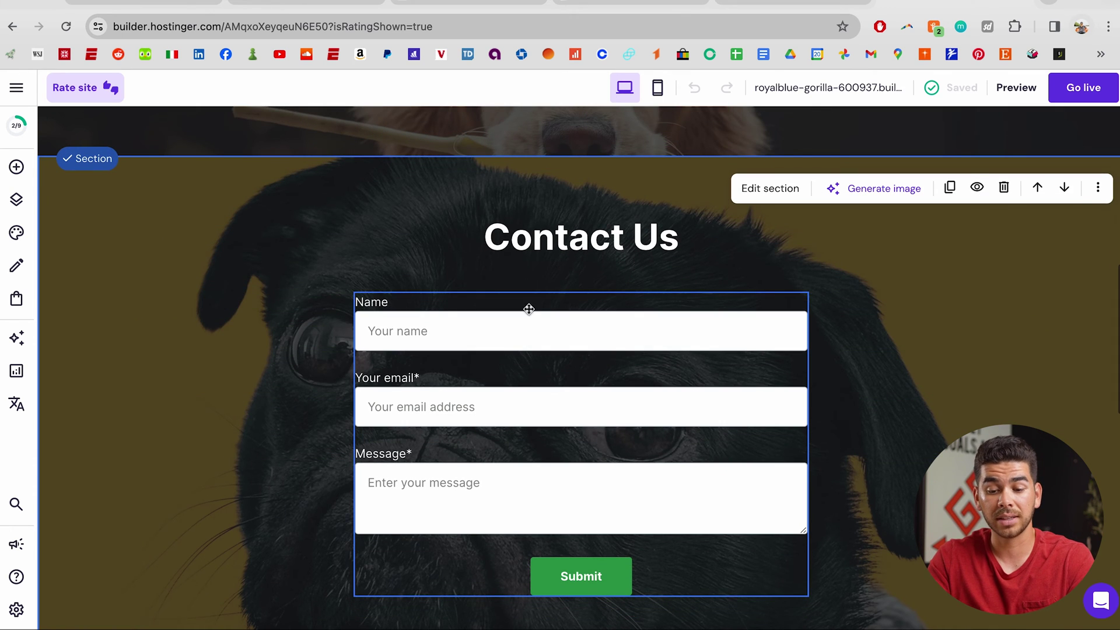
scroll(593, 318, "down", 3)
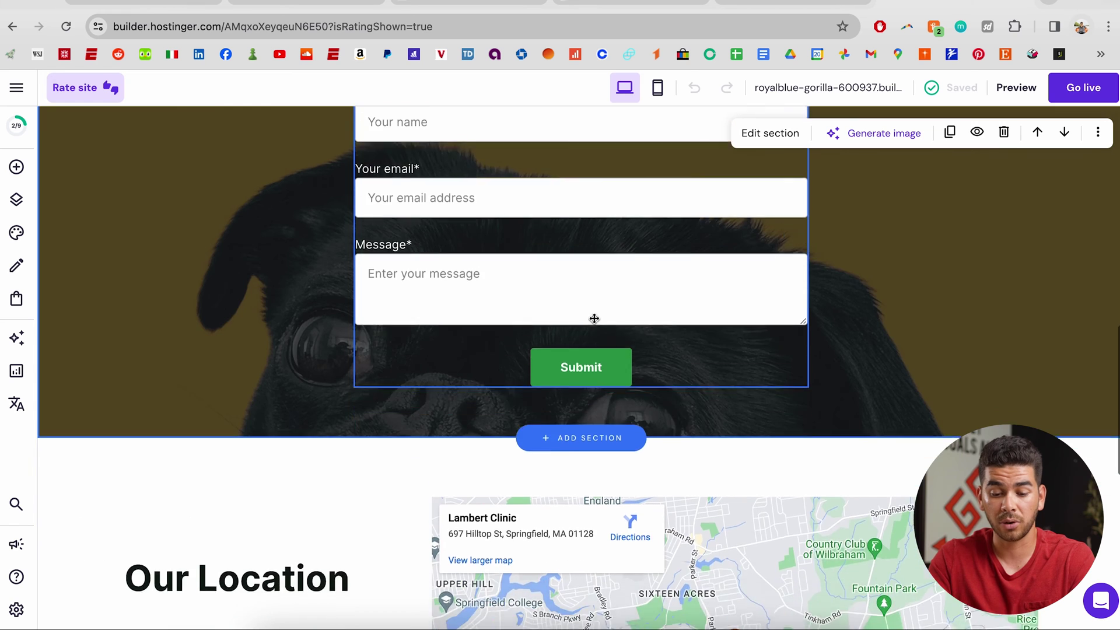
scroll(594, 318, "down", 3)
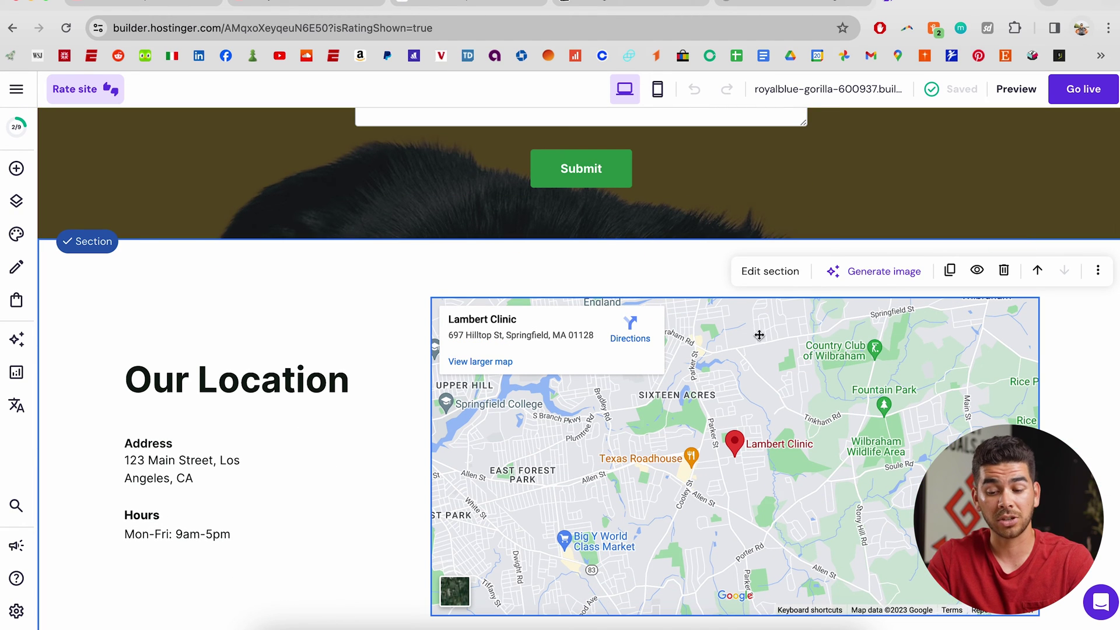
scroll(753, 419, "down", 2)
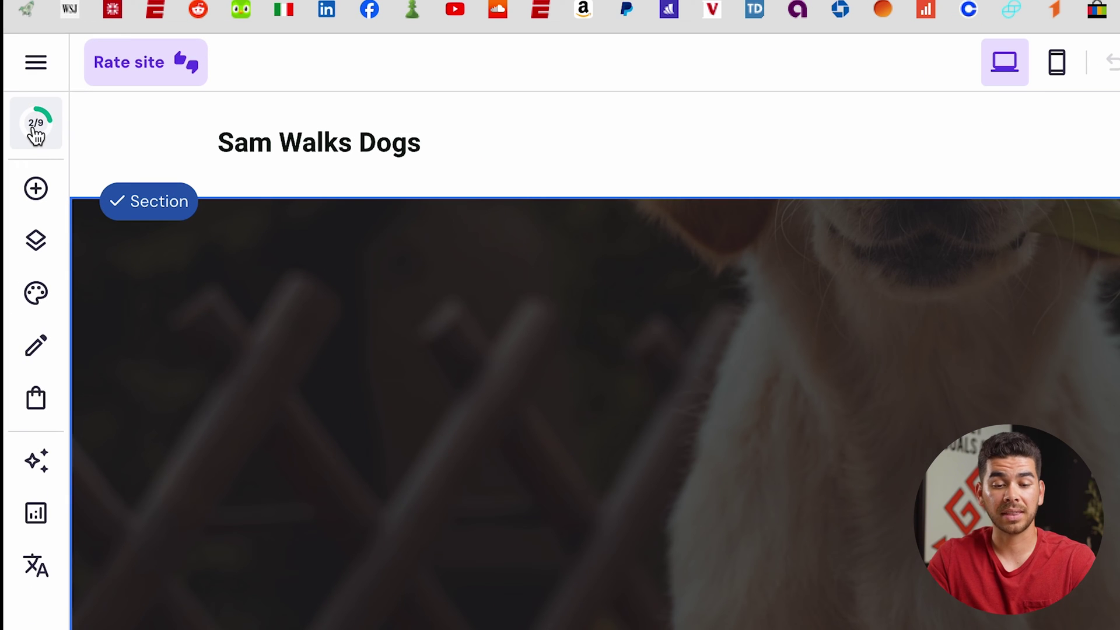
Review the website setup checklist and the elements available for adding to a page.
left_click(35, 128)
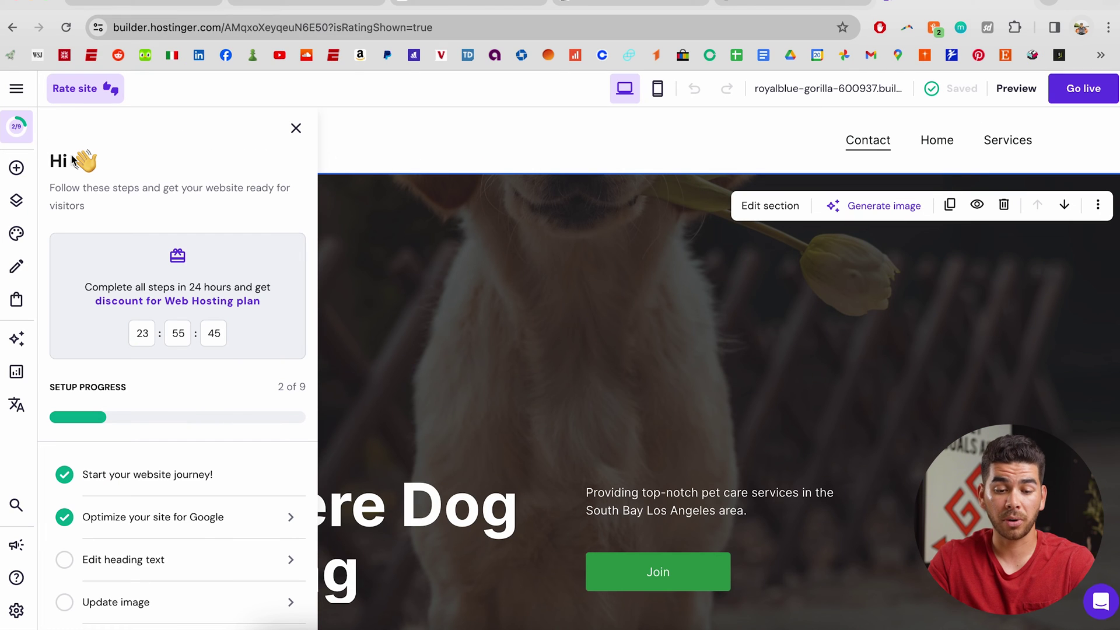
scroll(181, 403, "down", 4)
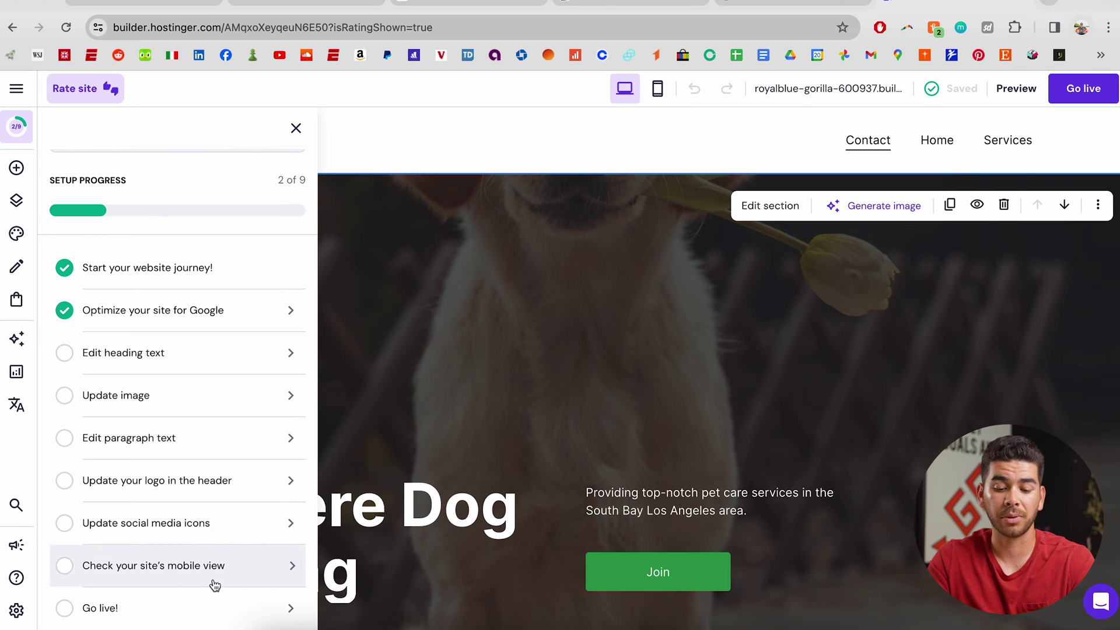
left_click(16, 168)
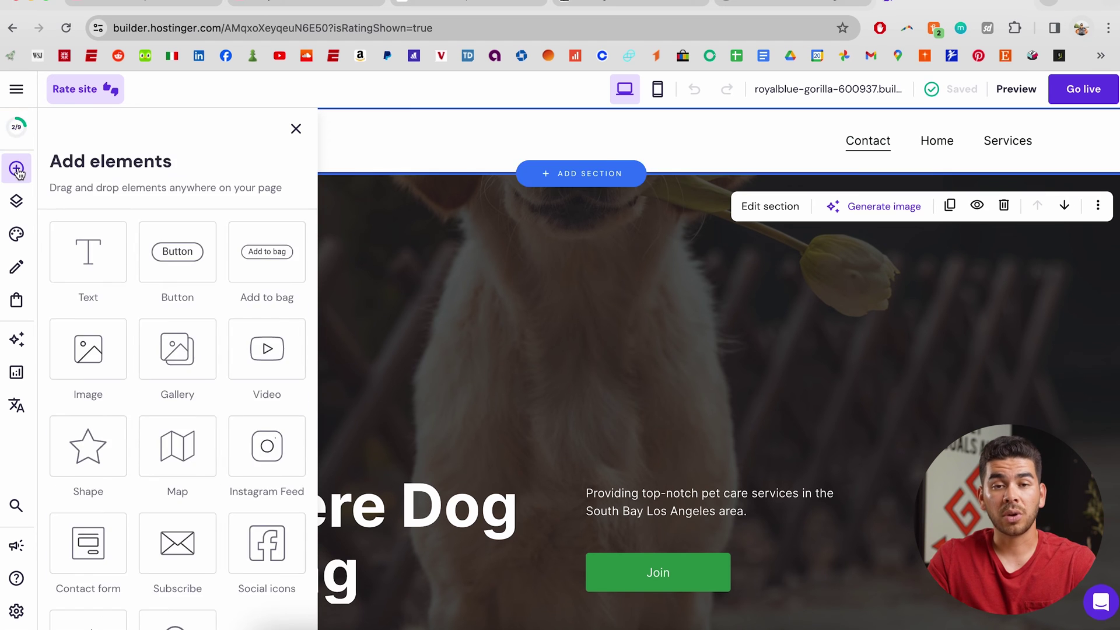
scroll(283, 347, "down", 1)
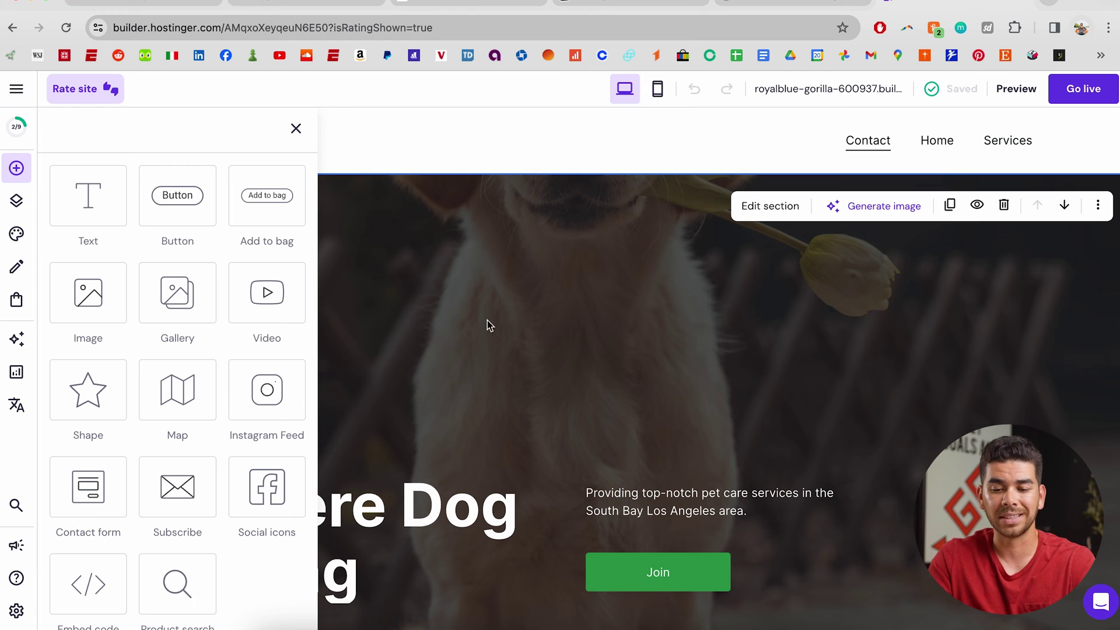
Add a new empty page to the main navigation and name it Gallery.
left_click(16, 201)
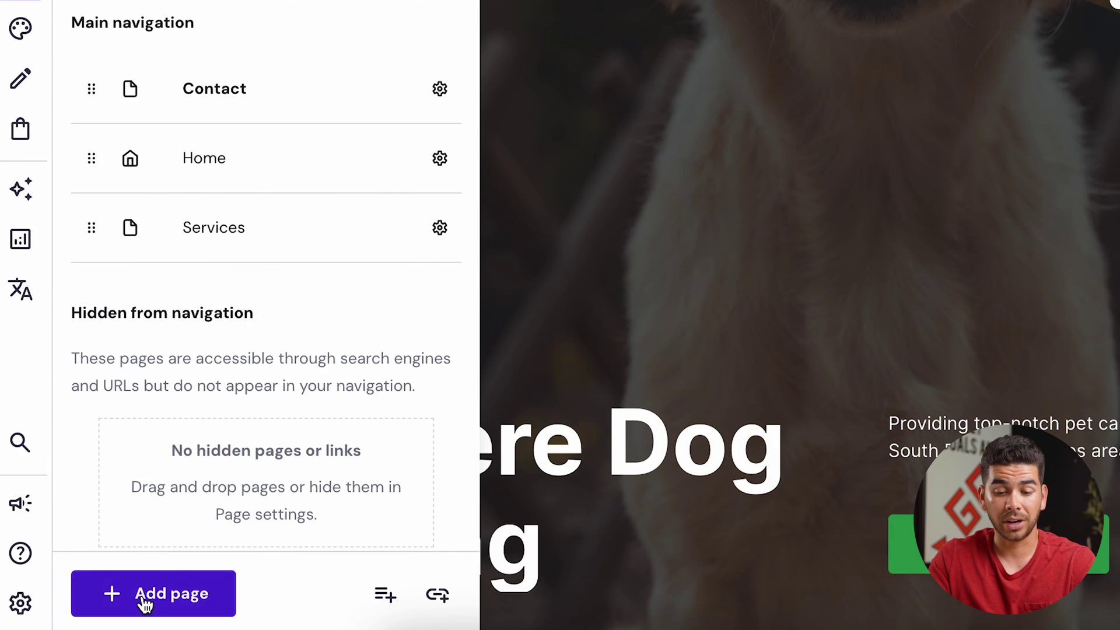
left_click(145, 604)
left_click(274, 228)
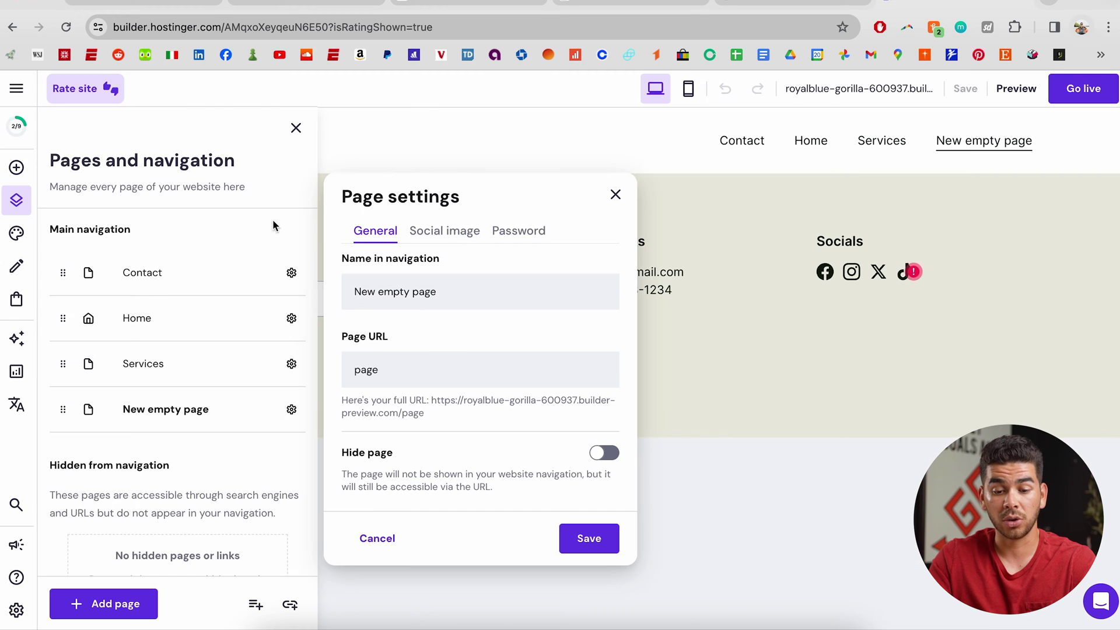
double_click(453, 294)
key("ctrl+a")
type("Gallery")
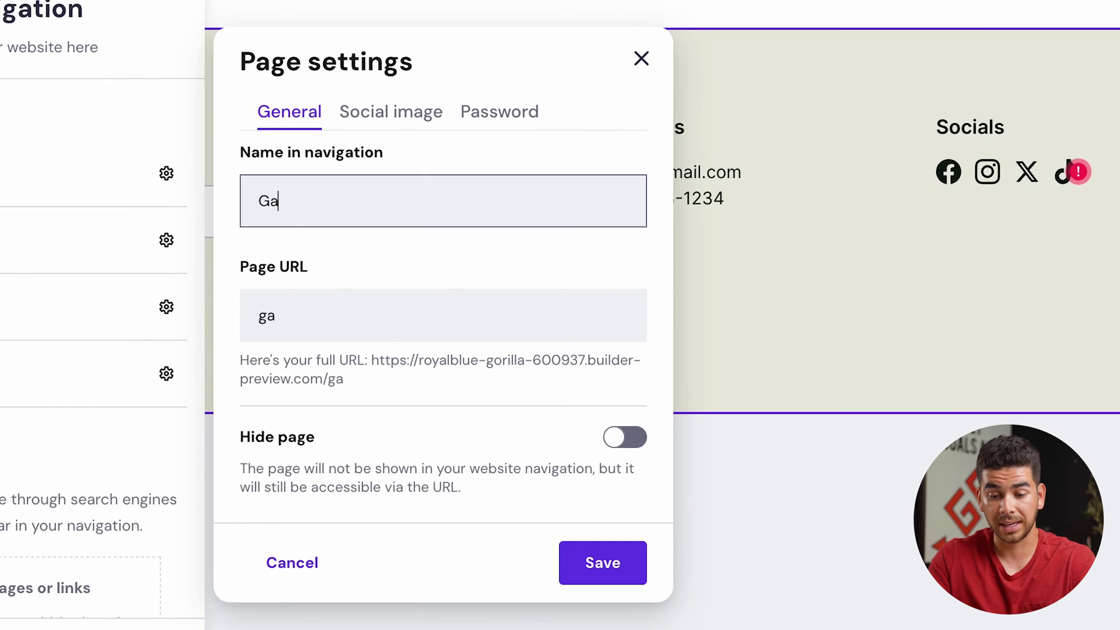
left_click(589, 538)
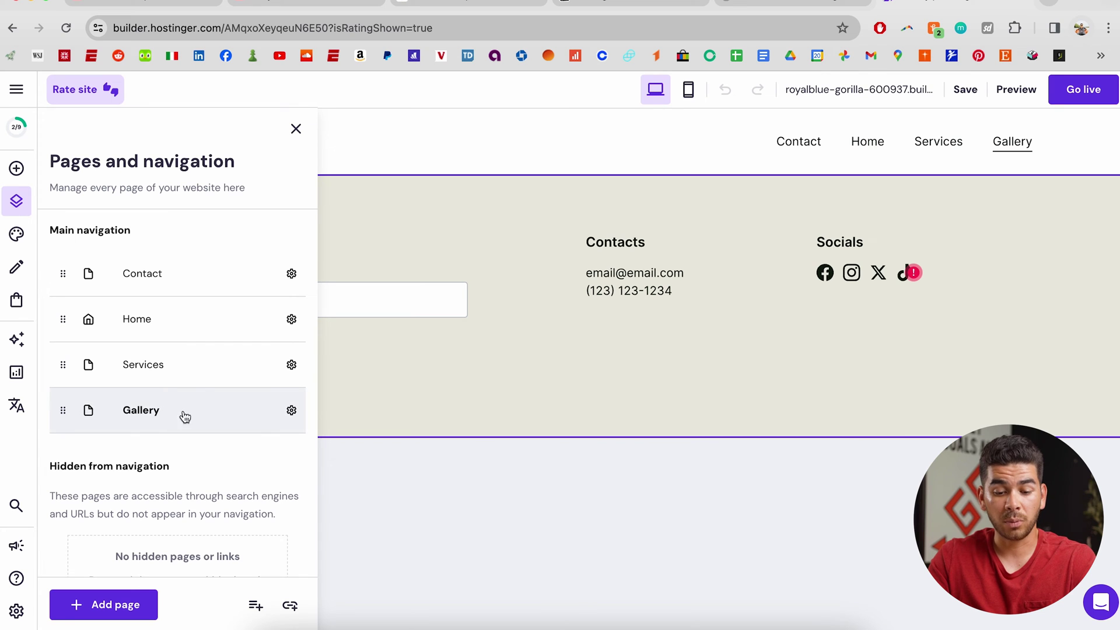
Look over the website-wide color, text and button style settings.
left_click(17, 232)
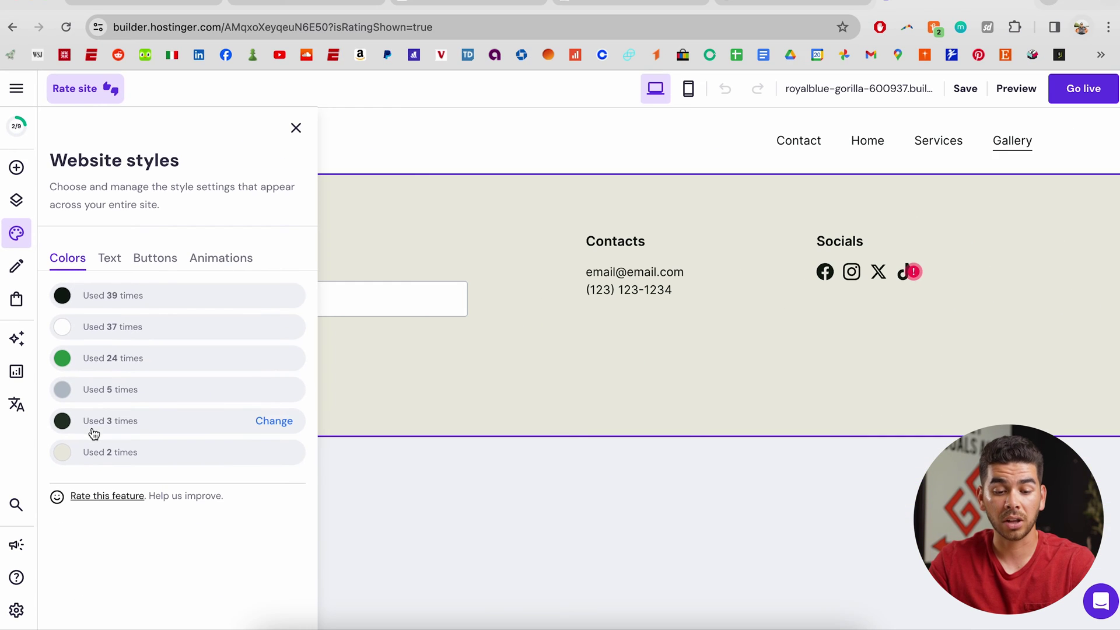
left_click(189, 270)
left_click(164, 260)
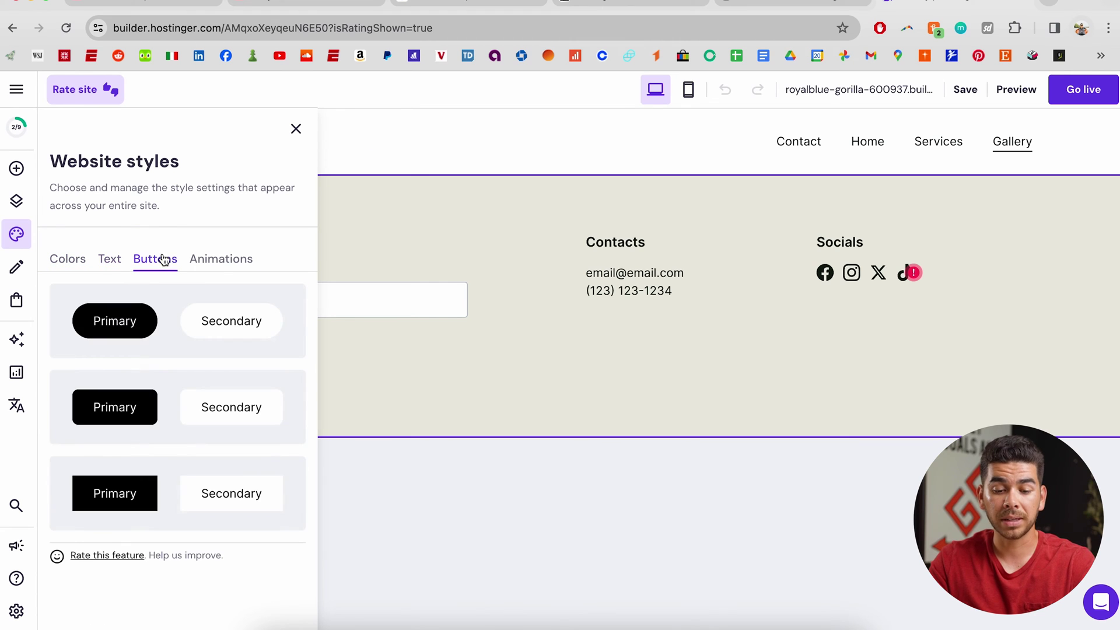
Try the Fade animation for the whole website, but settle on Scale and check it on the Home page.
left_click(222, 265)
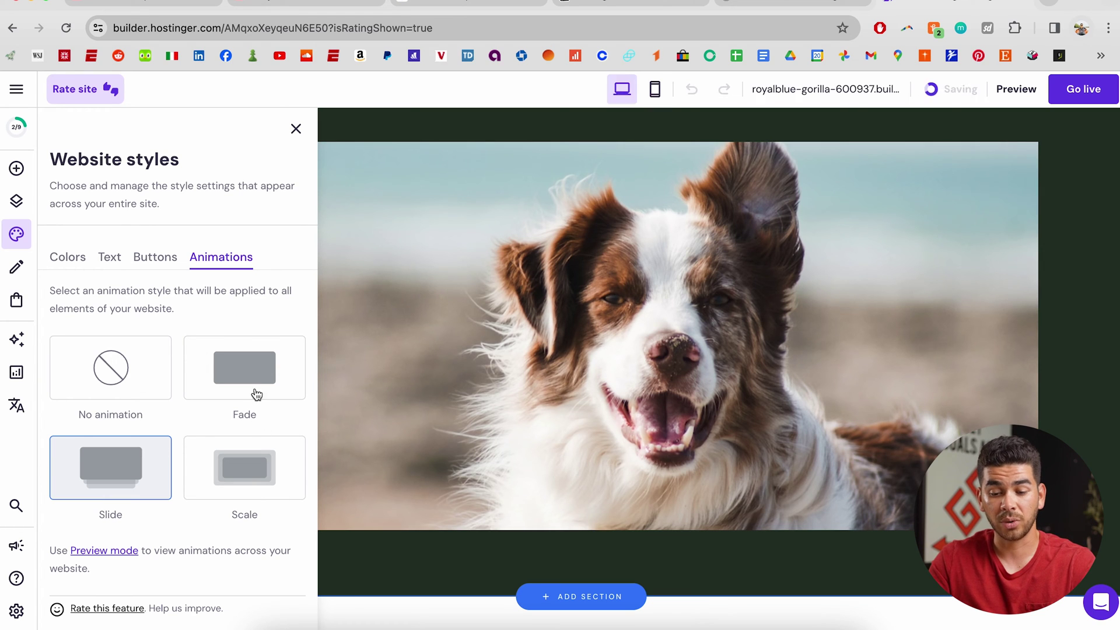
left_click(249, 368)
left_click(252, 470)
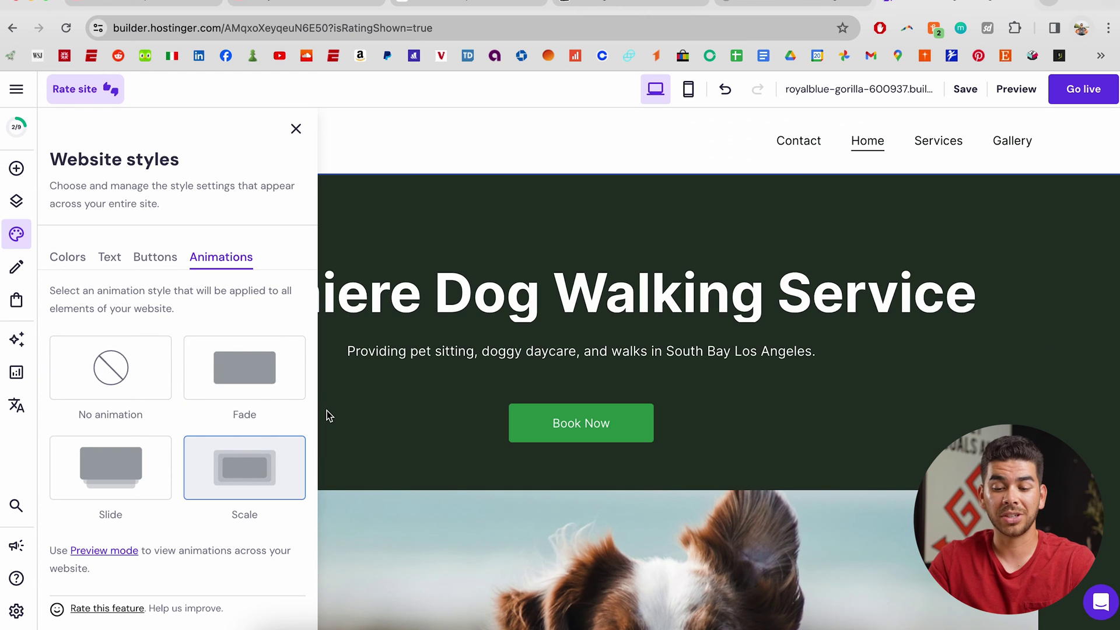
scroll(492, 431, "down", 3)
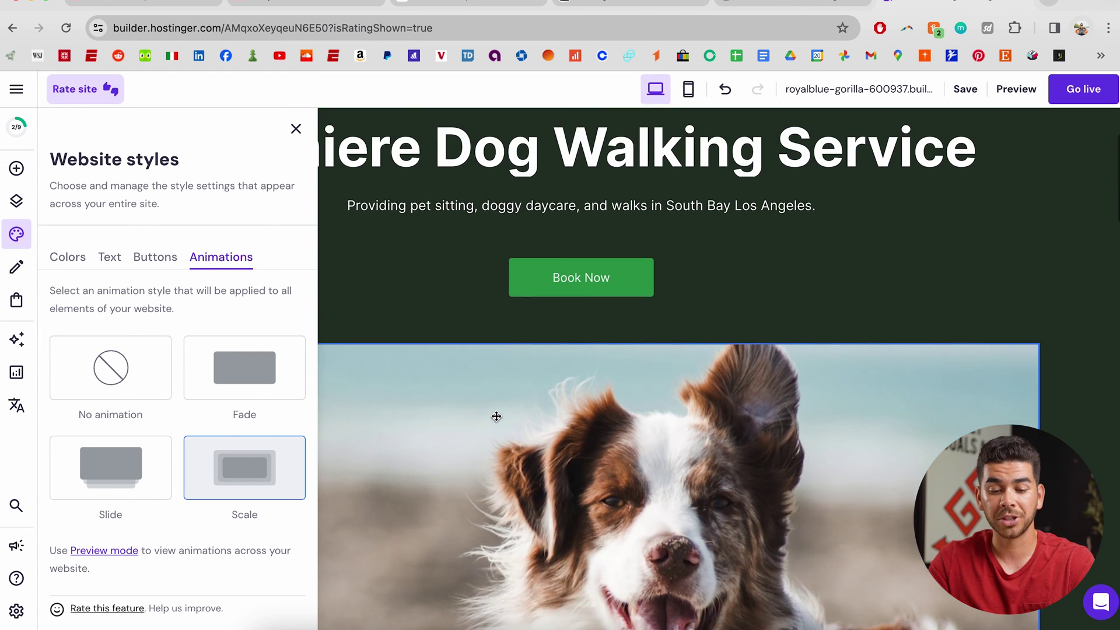
Look at the options for starting a blog and adding an online store to the website.
left_click(16, 267)
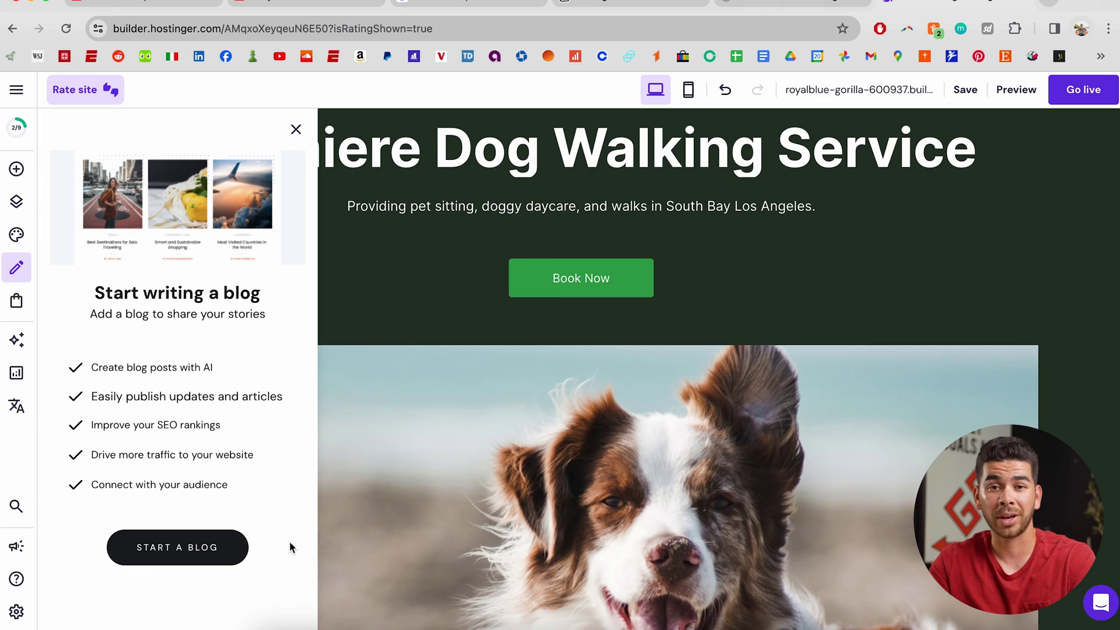
left_click(17, 301)
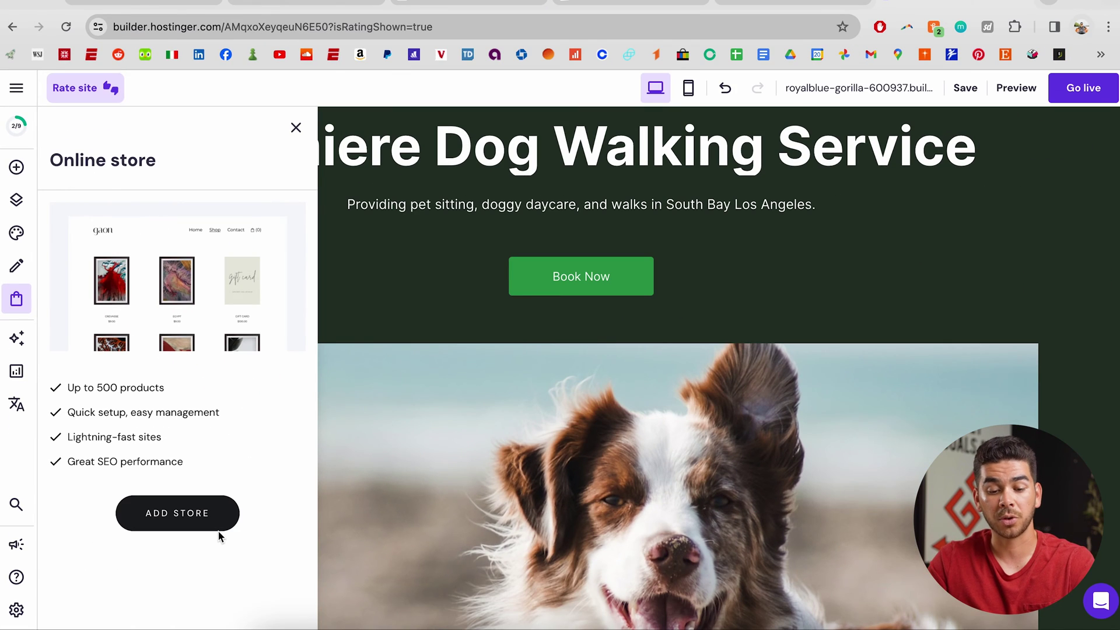
left_click(218, 528)
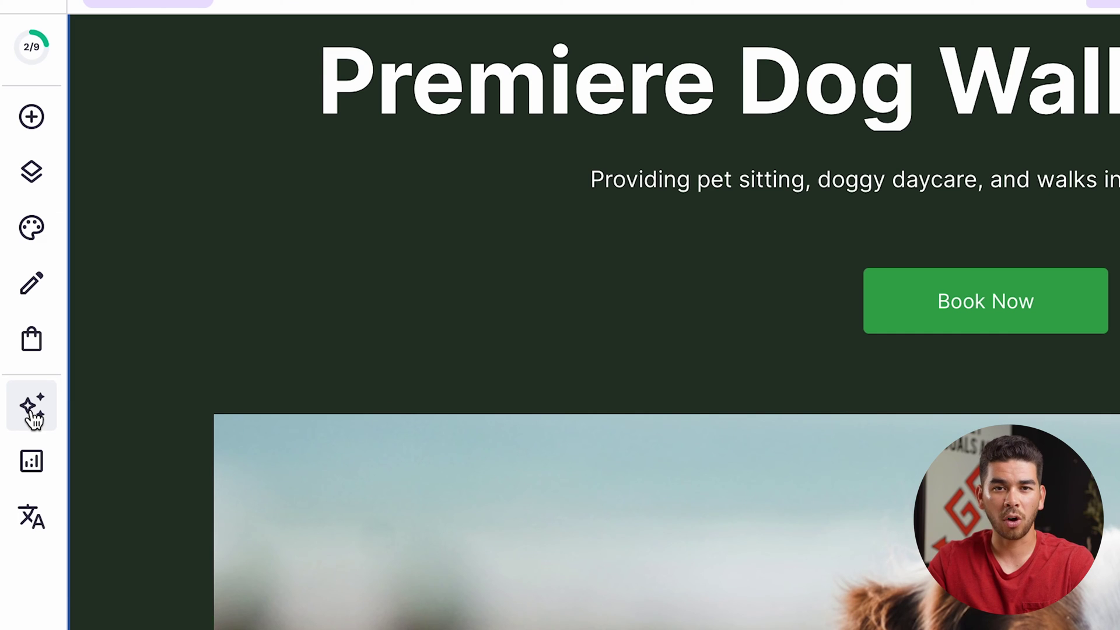
Start a new blog post with the AI Blog Generator and set its tone of voice to Casual.
left_click(31, 415)
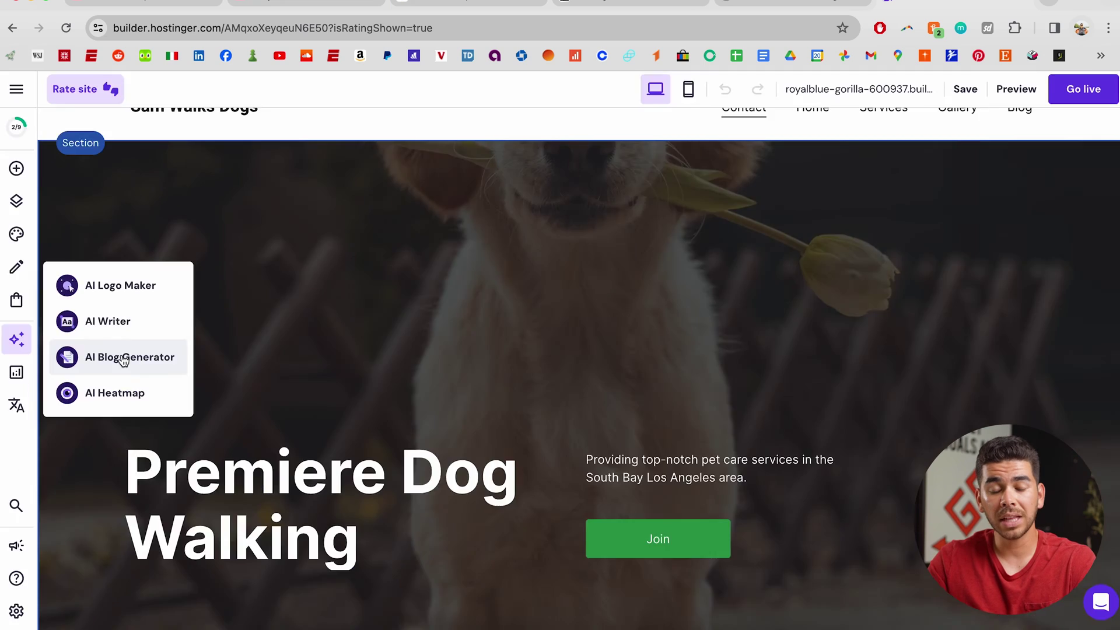
left_click(212, 443)
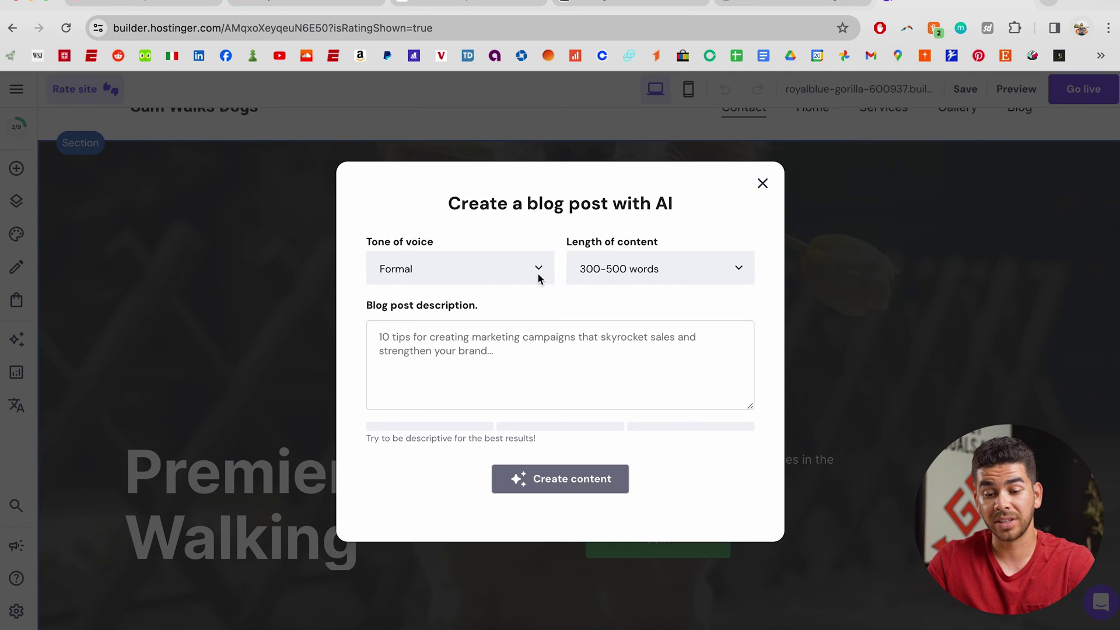
left_click(534, 279)
key("Down")
key("Down")
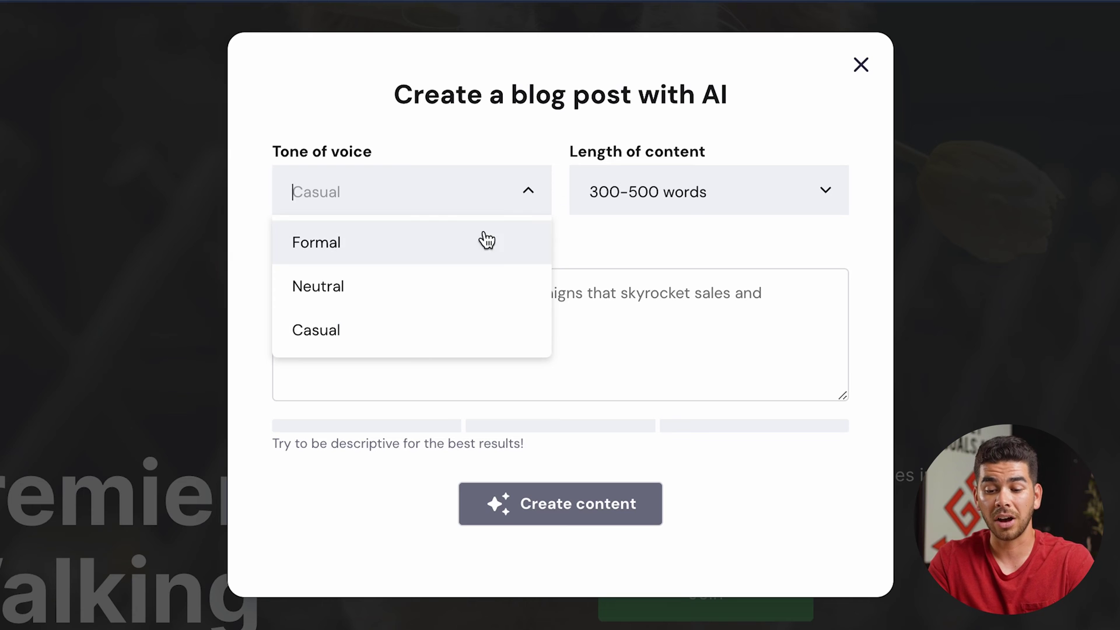
left_click(429, 337)
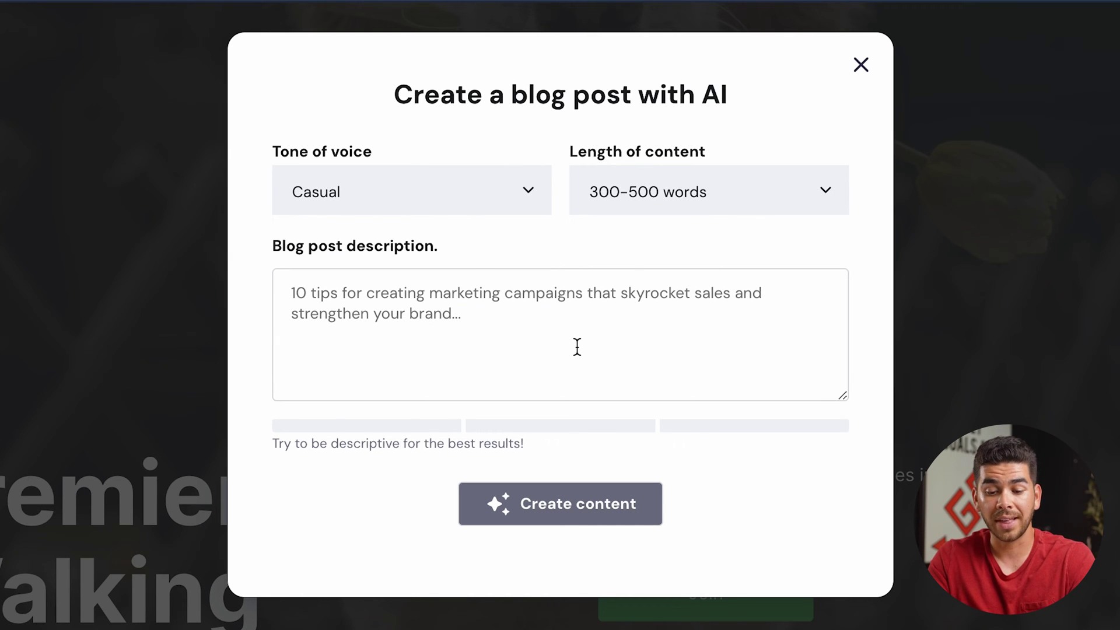
Generate the blog post from the description "How to walk dogs in the rain without getting wet.".
left_click(447, 302)
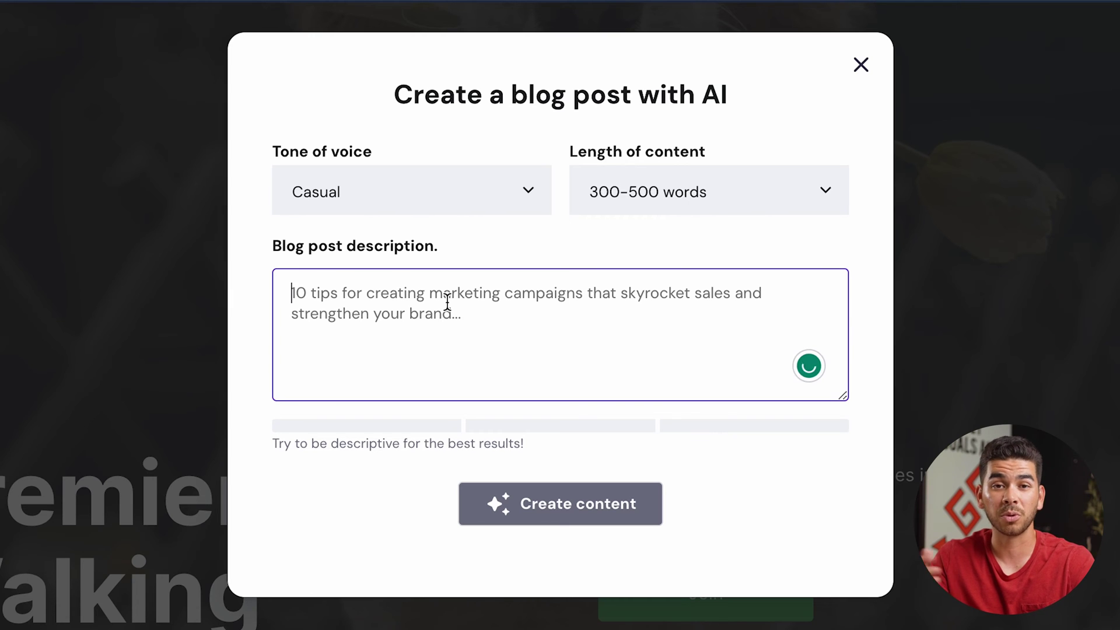
type("How to walk dogs in the rain without getting wet.")
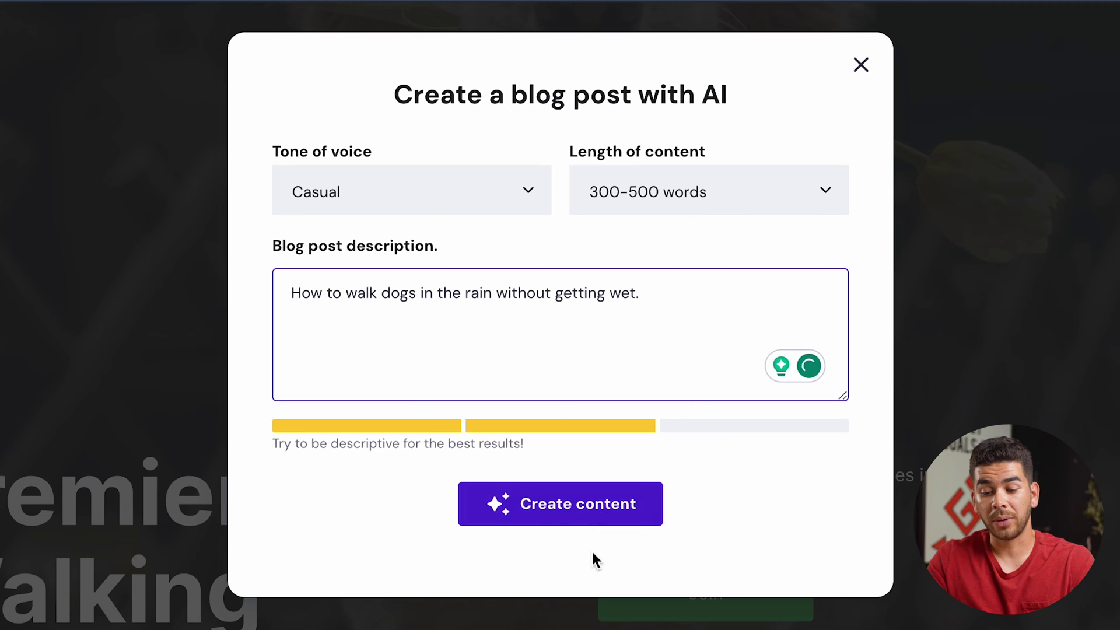
left_click(589, 525)
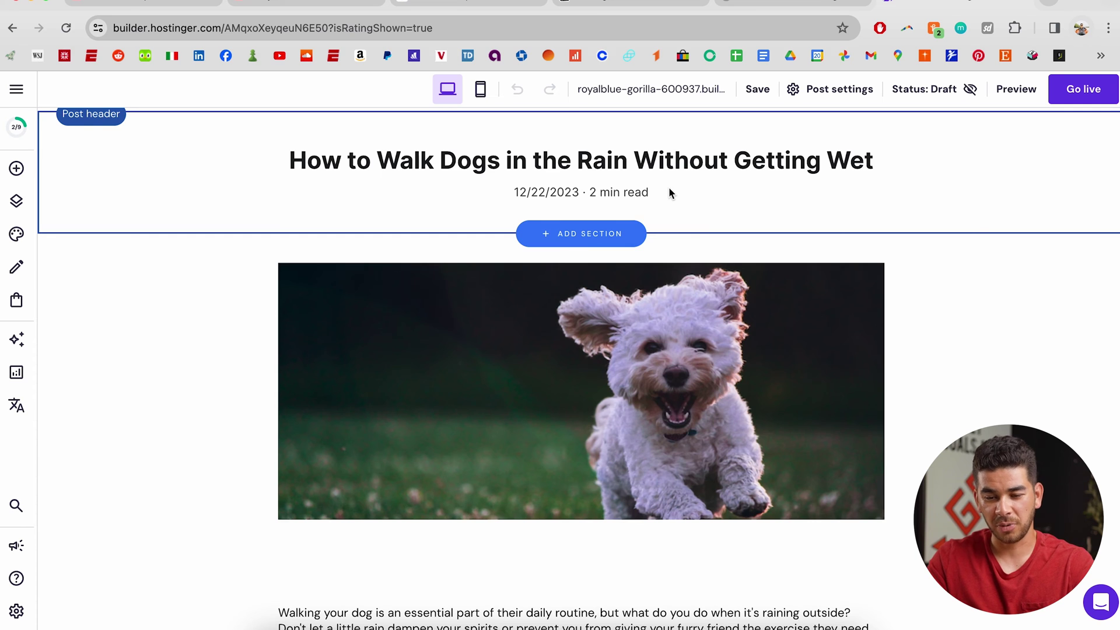
Read through the generated blog post's header, image and text sections.
scroll(668, 189, "down", 1)
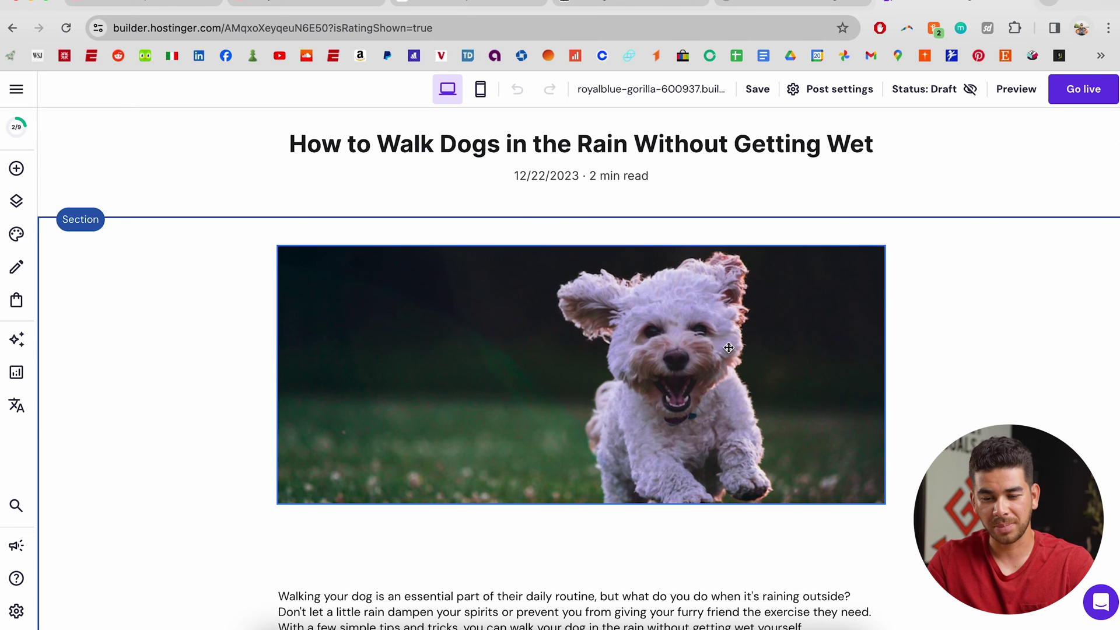
scroll(727, 345, "down", 5)
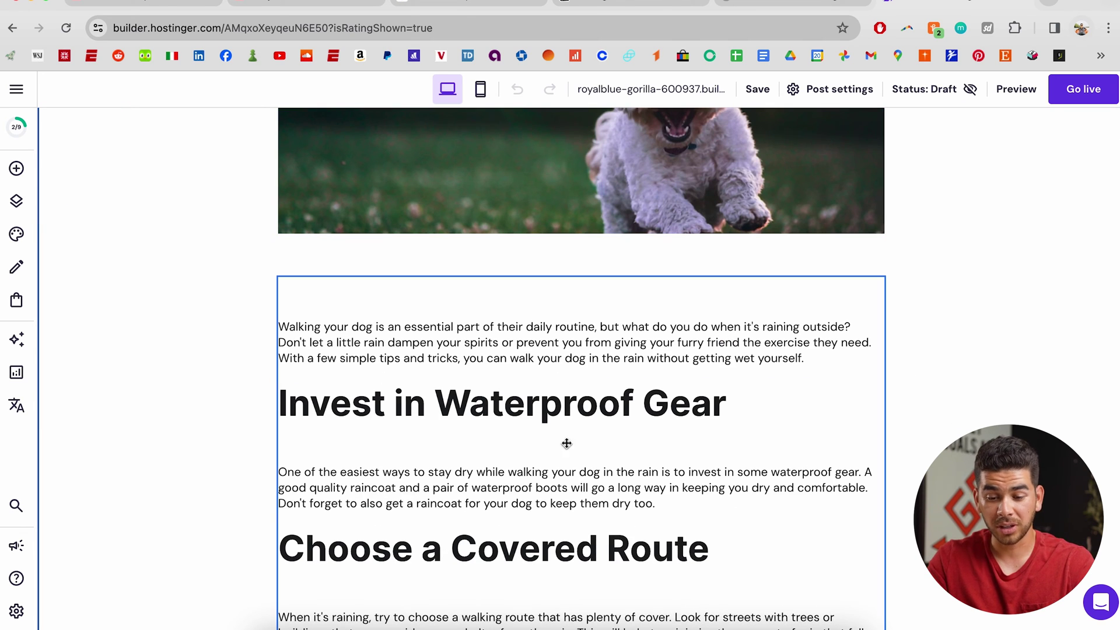
scroll(567, 443, "down", 3)
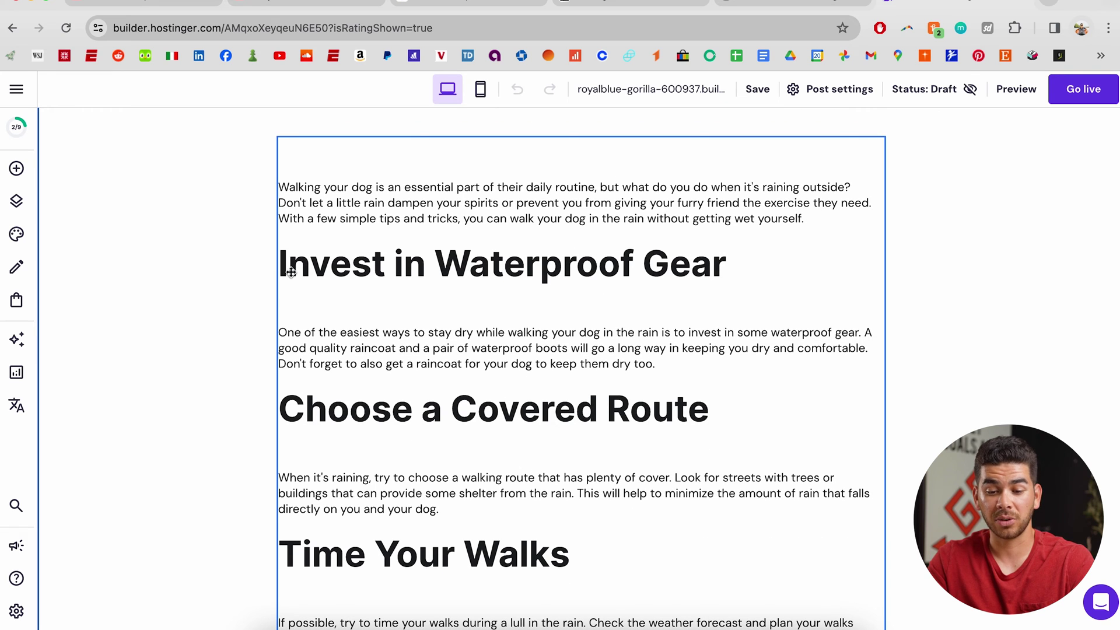
Read the generated post's advice sections, from waterproof gear through to the closing indoor exercise paragraphs.
scroll(712, 414, "down", 3)
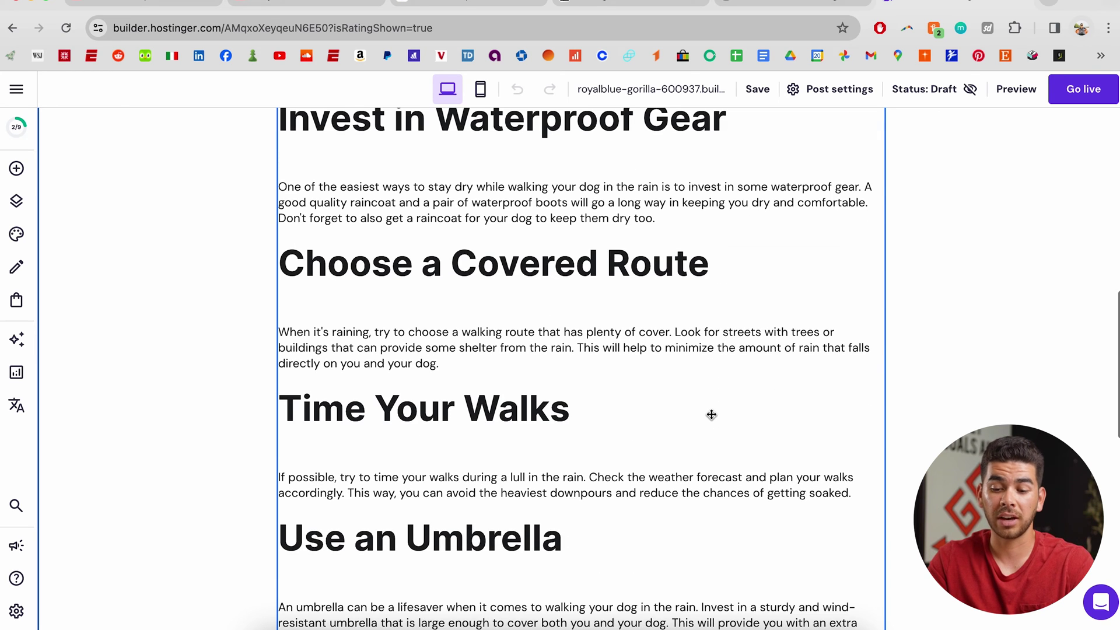
scroll(620, 481, "down", 6)
scroll(619, 481, "down", 5)
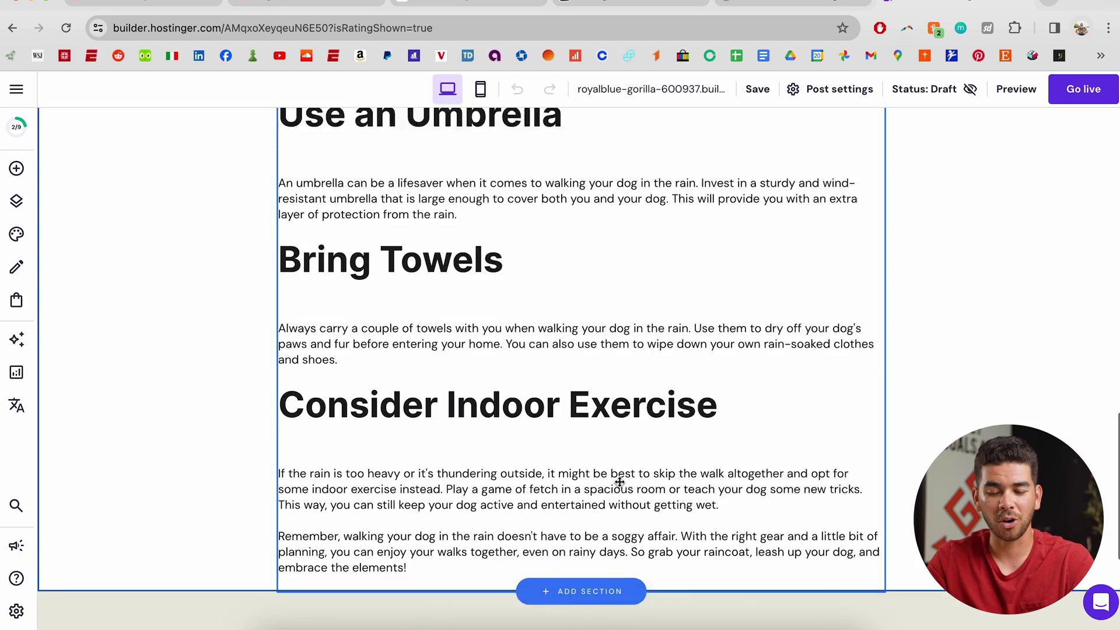
scroll(620, 481, "up", 15)
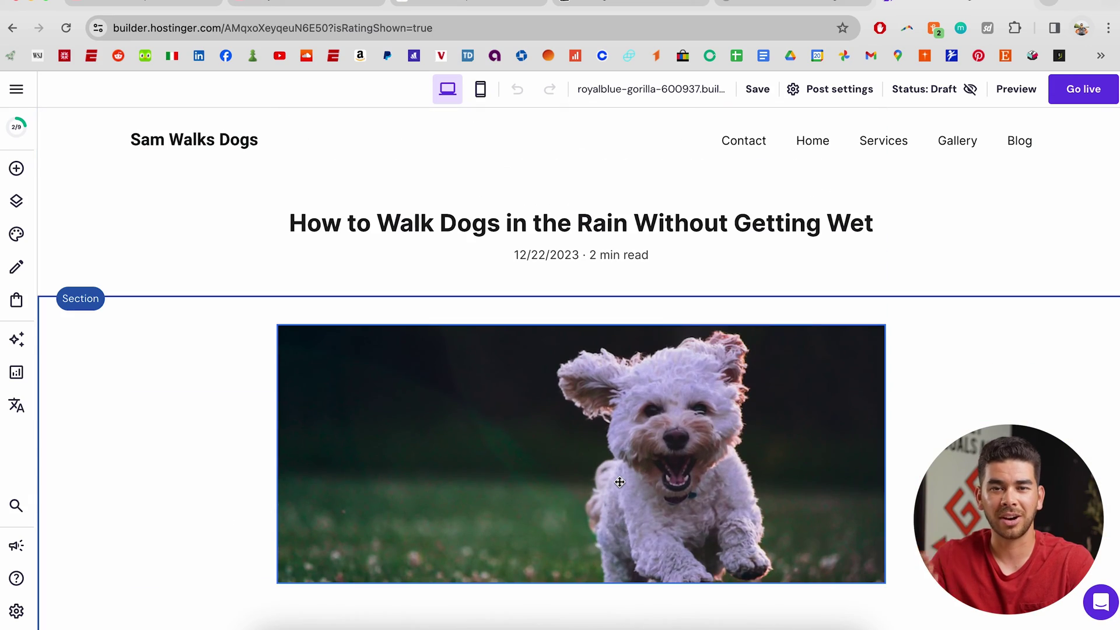
scroll(620, 482, "down", 10)
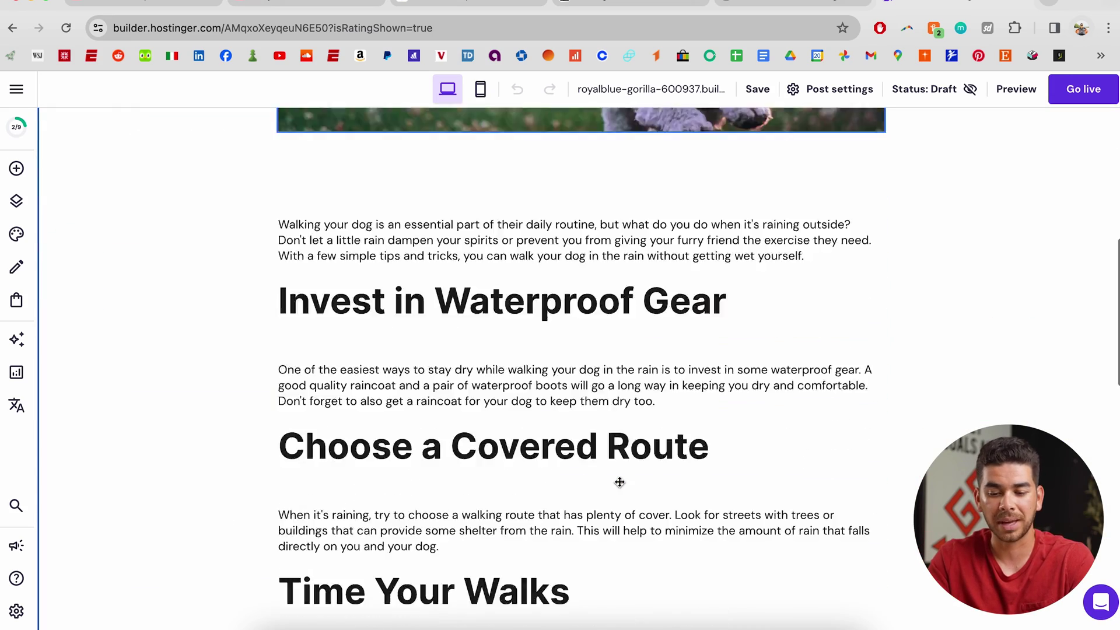
scroll(620, 481, "up", 4)
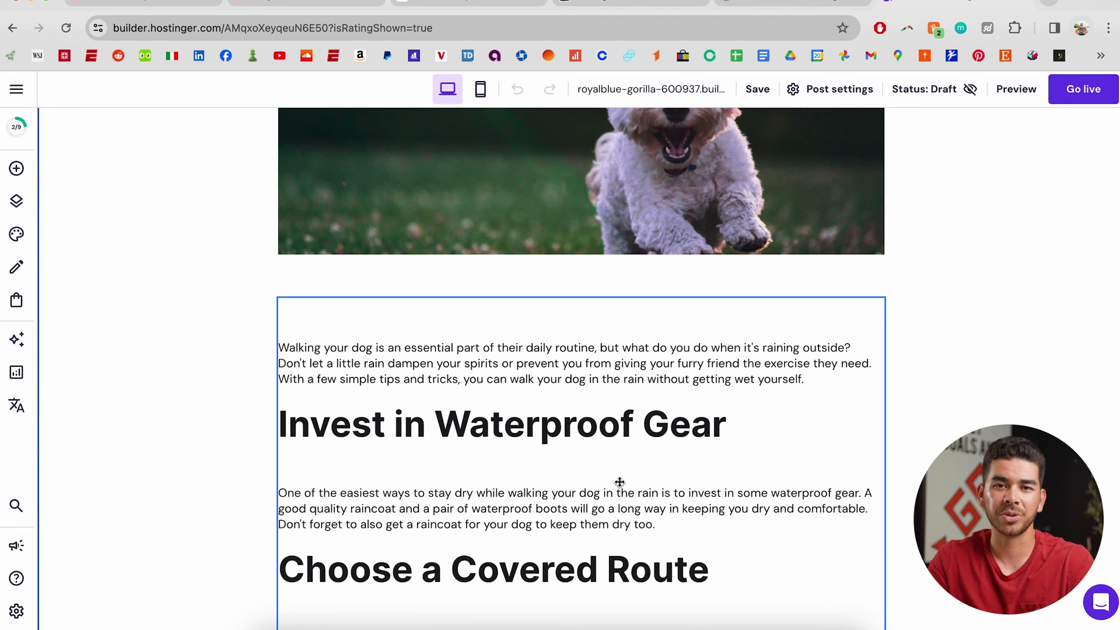
scroll(619, 482, "down", 2)
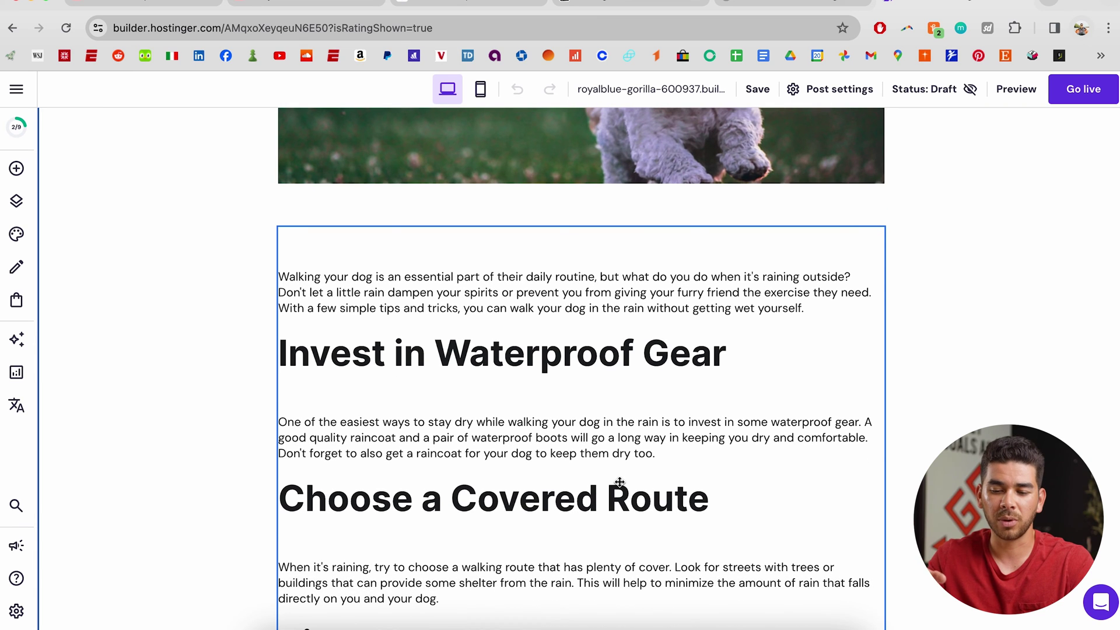
scroll(619, 482, "down", 2)
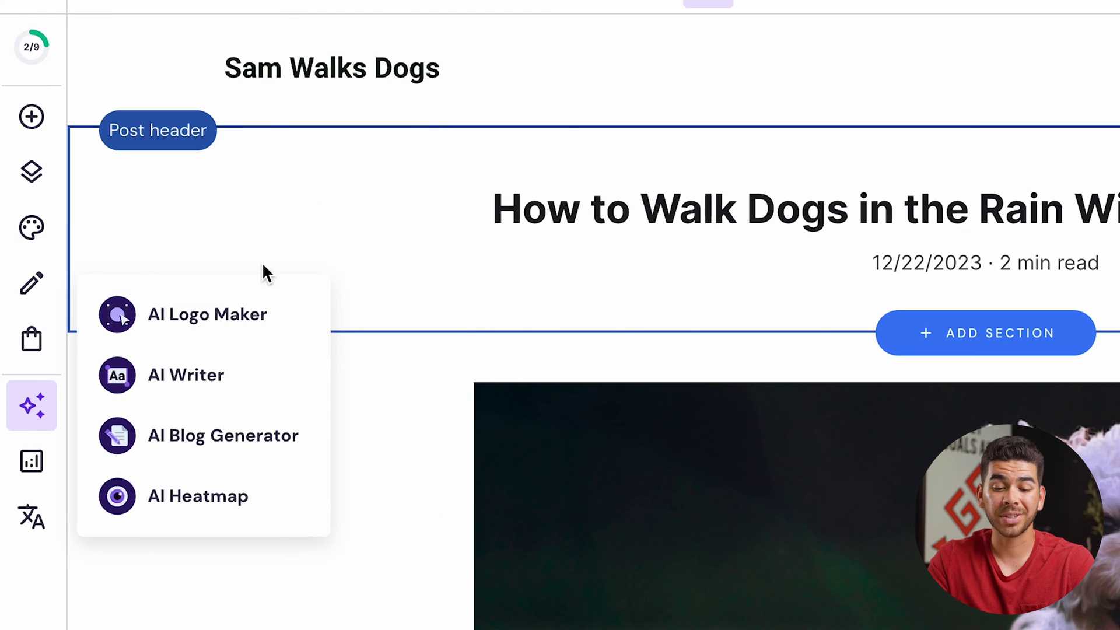
Look at the builder's AI tools, analytics and website language options.
left_click(261, 330)
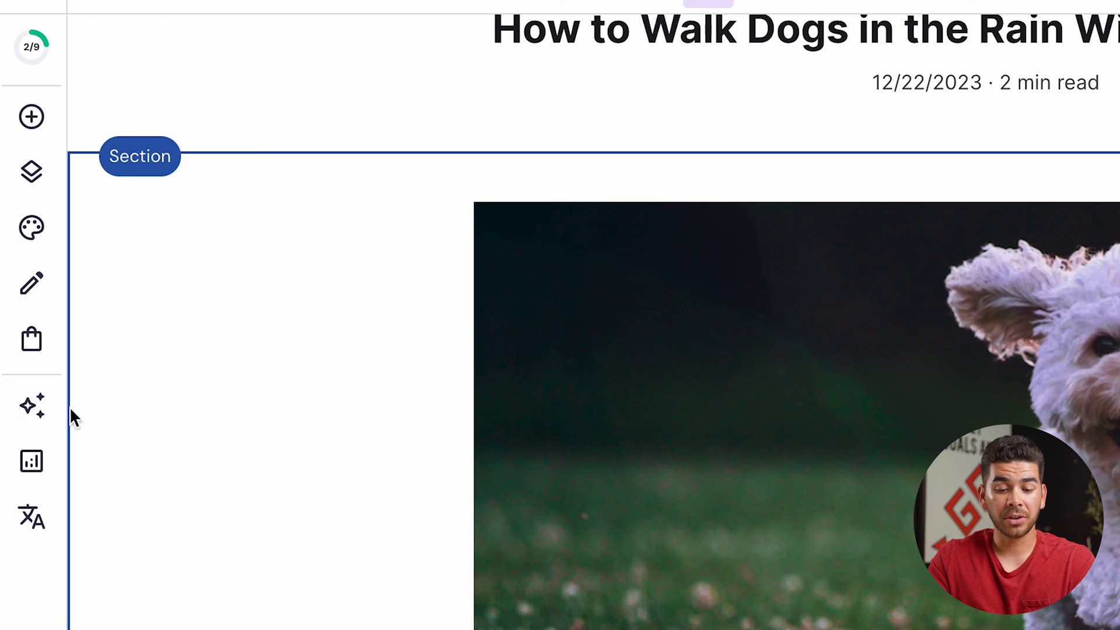
left_click(35, 413)
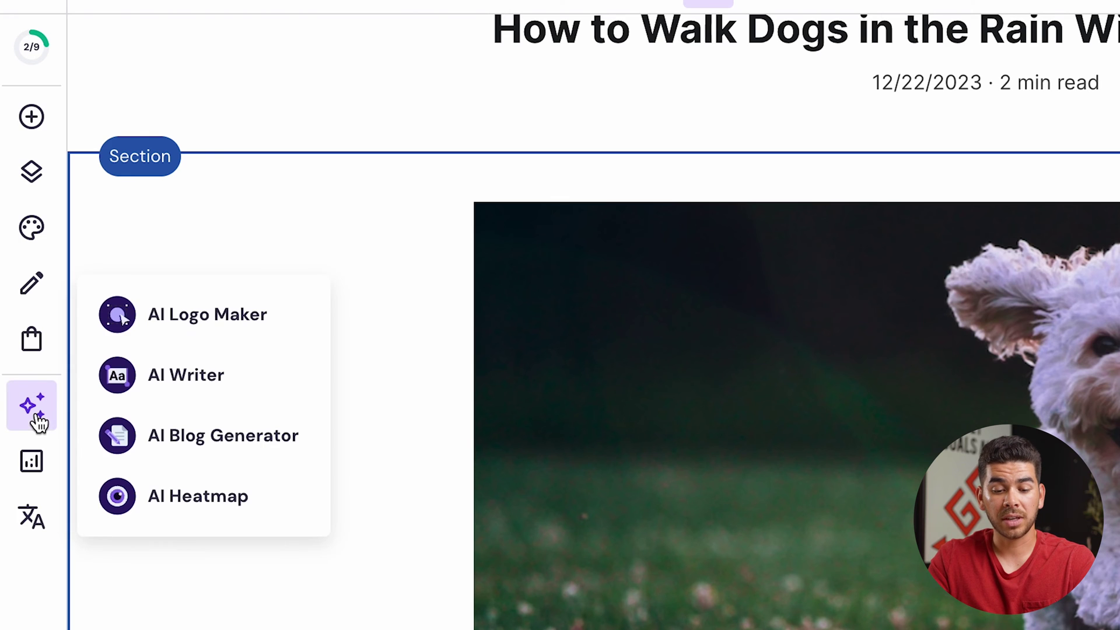
left_click(32, 458)
key("Escape")
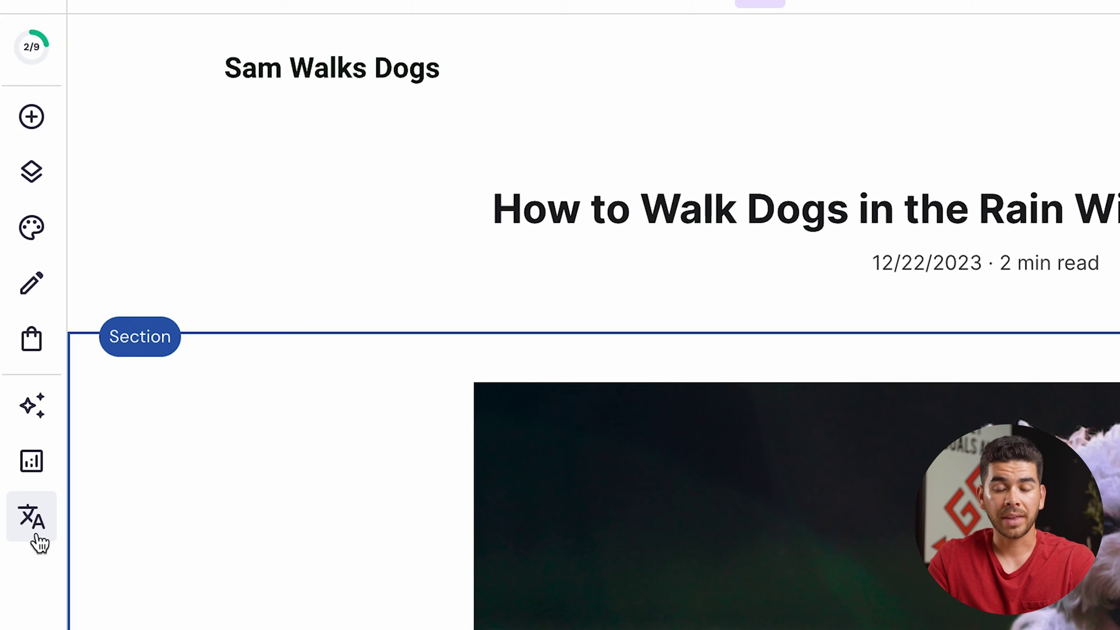
left_click(27, 528)
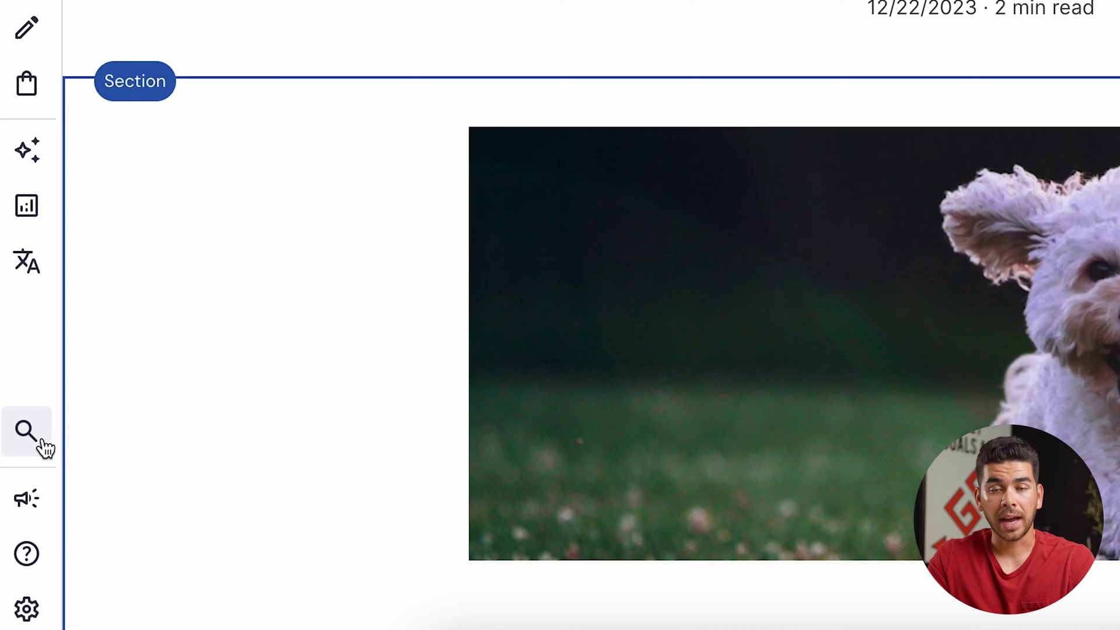
Search the builder's elements, pages and settings for "soc".
left_click(35, 440)
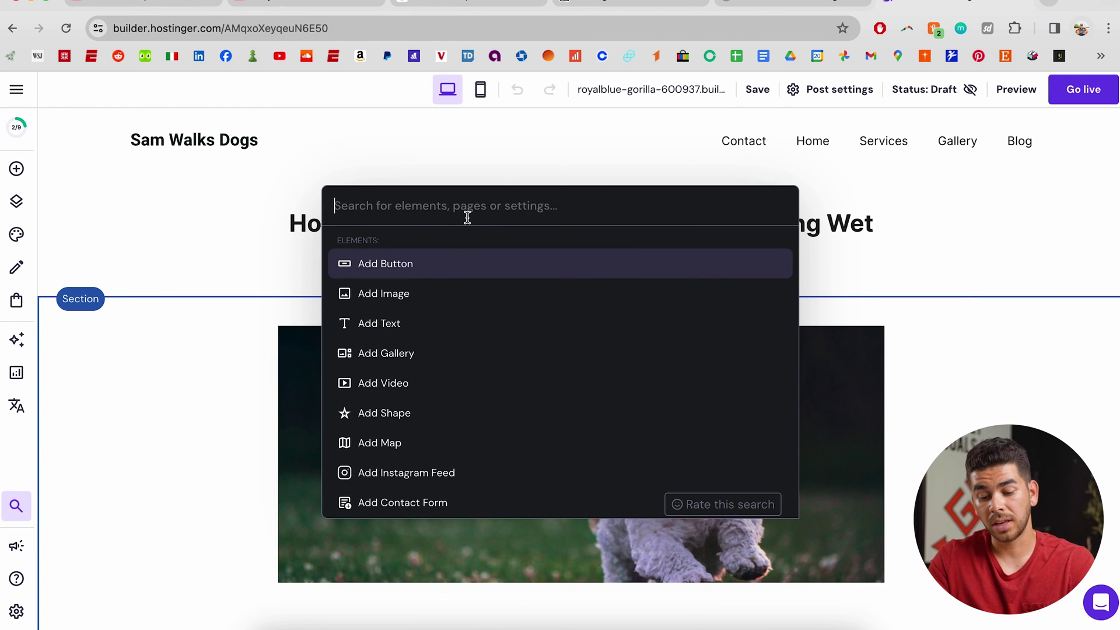
type("soc")
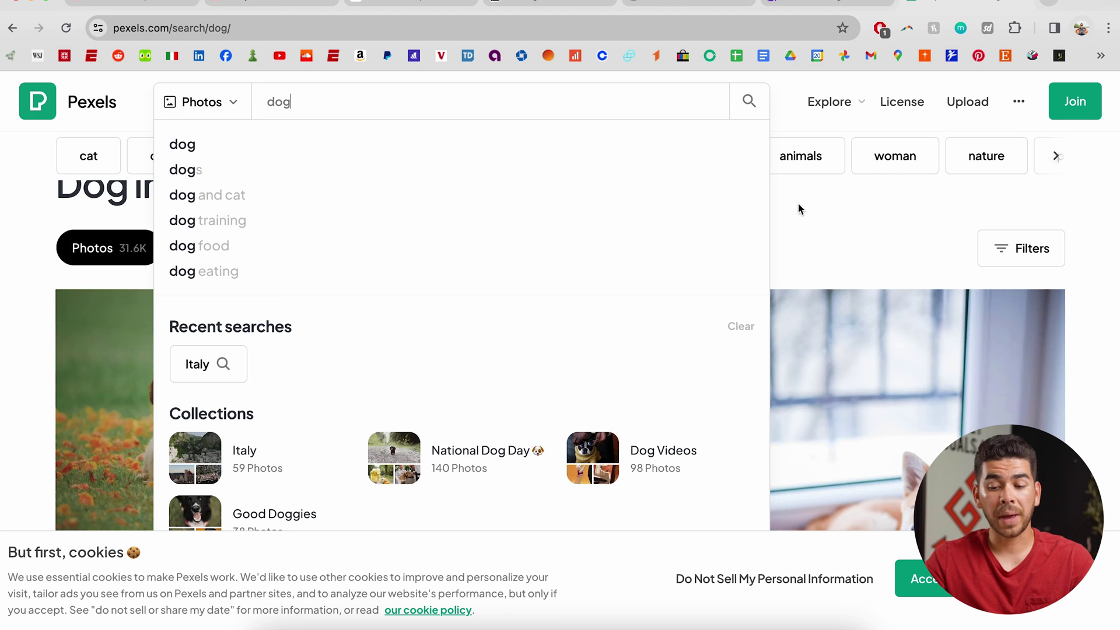
Dismiss the search suggestions on Pexels to view the dog photo results.
left_click(848, 236)
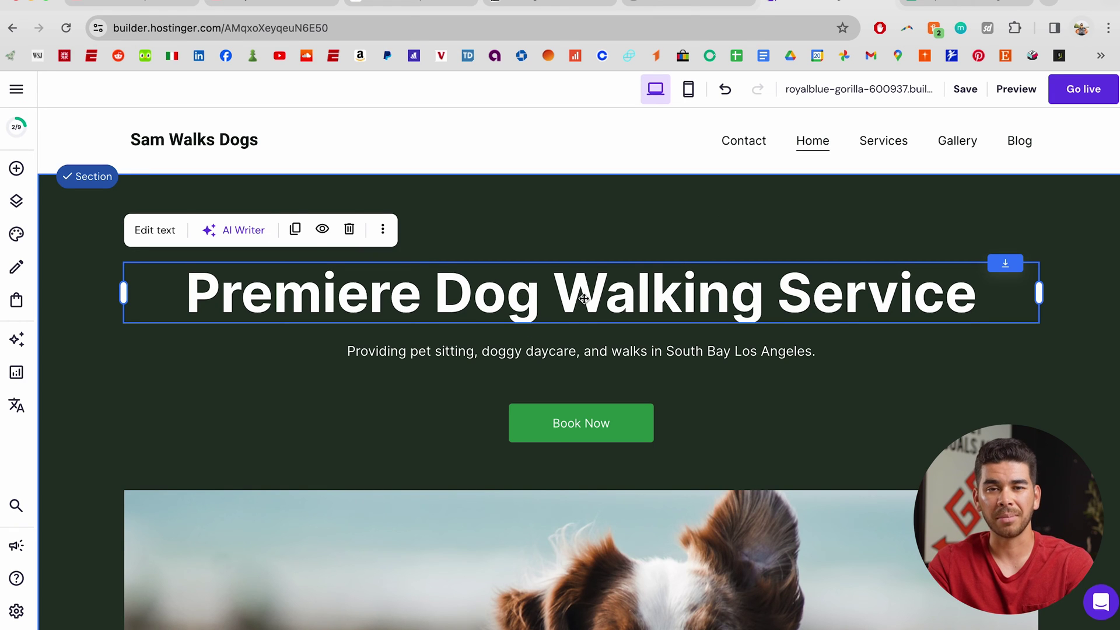
Replace the home page's main heading with "Sam Walks Dogs".
double_click(571, 297)
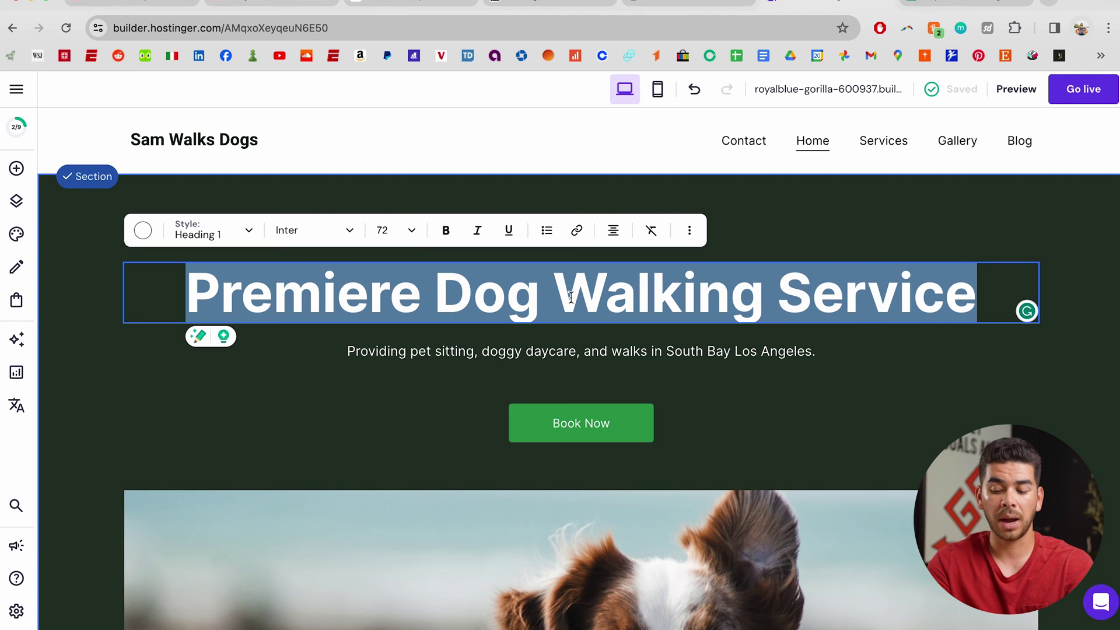
type("Sam Walks DOg")
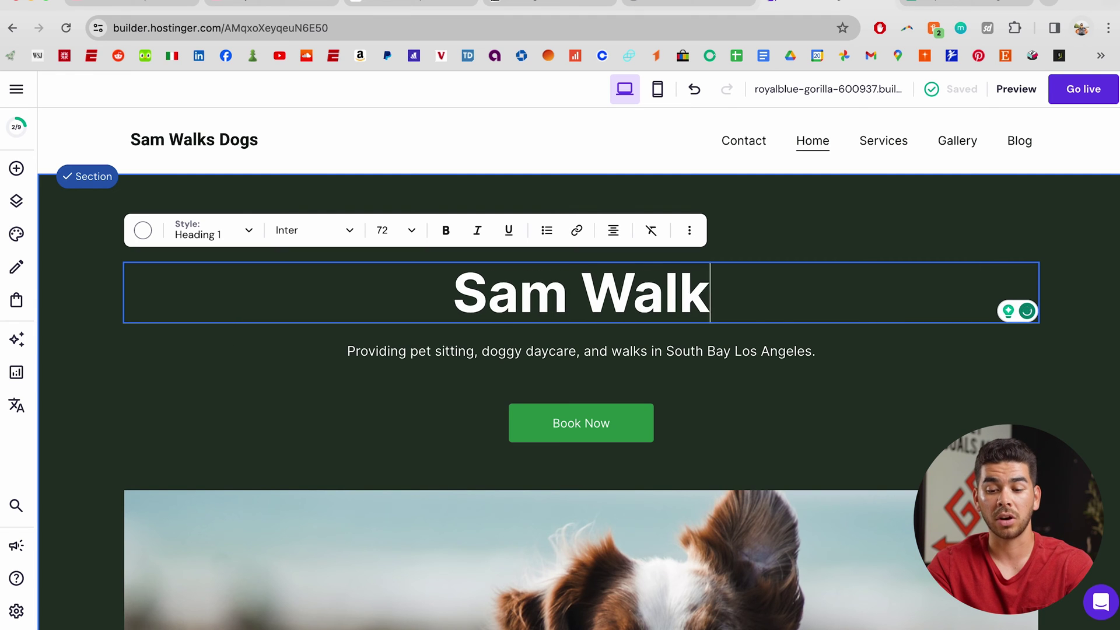
key("BackSpace")
key("BackSpace")
type("ogs")
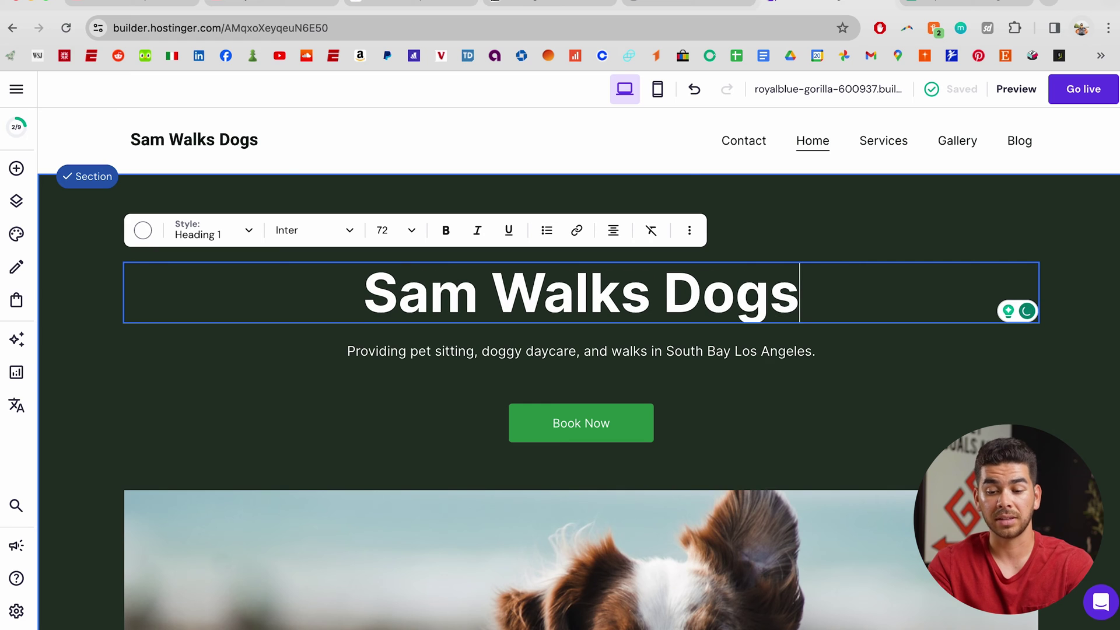
key("Escape")
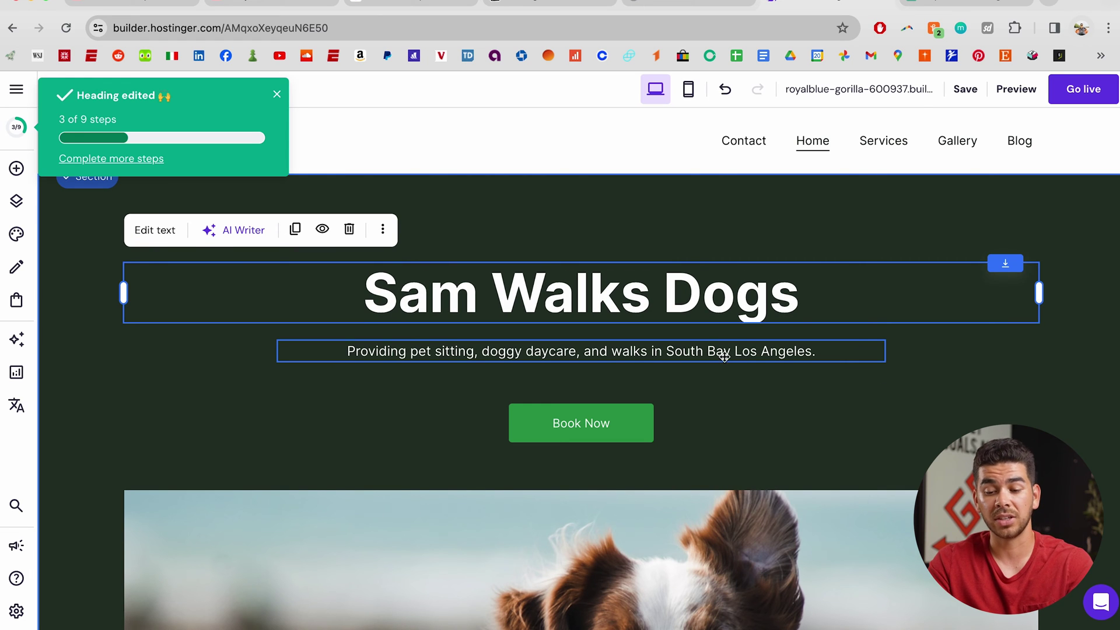
Look at the text formatting and element options for the tagline below the home page heading.
left_click(774, 351)
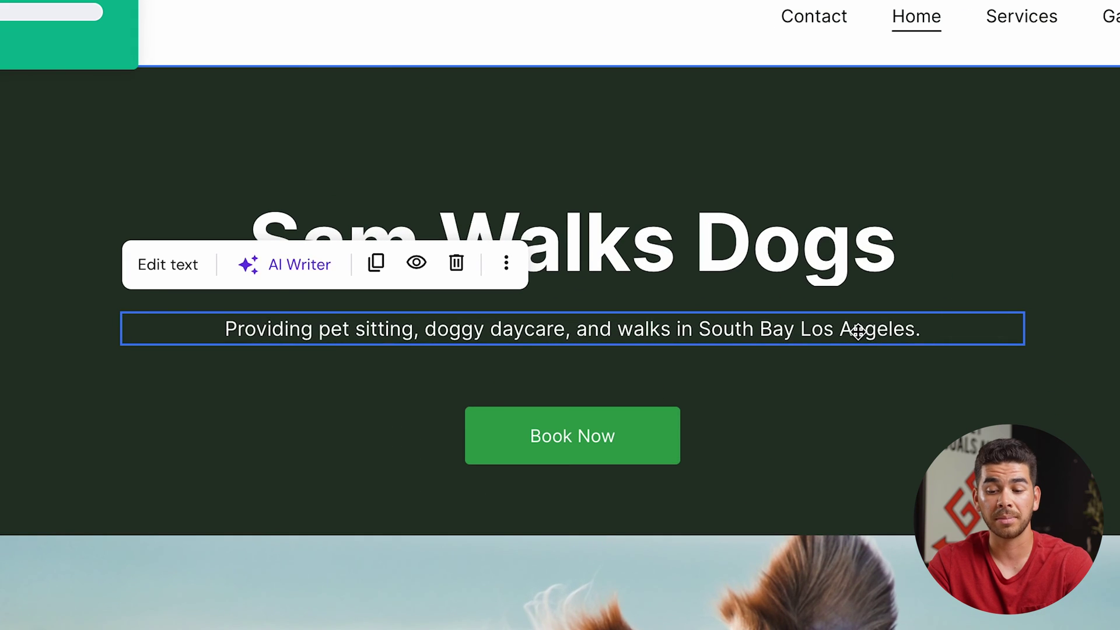
double_click(858, 330)
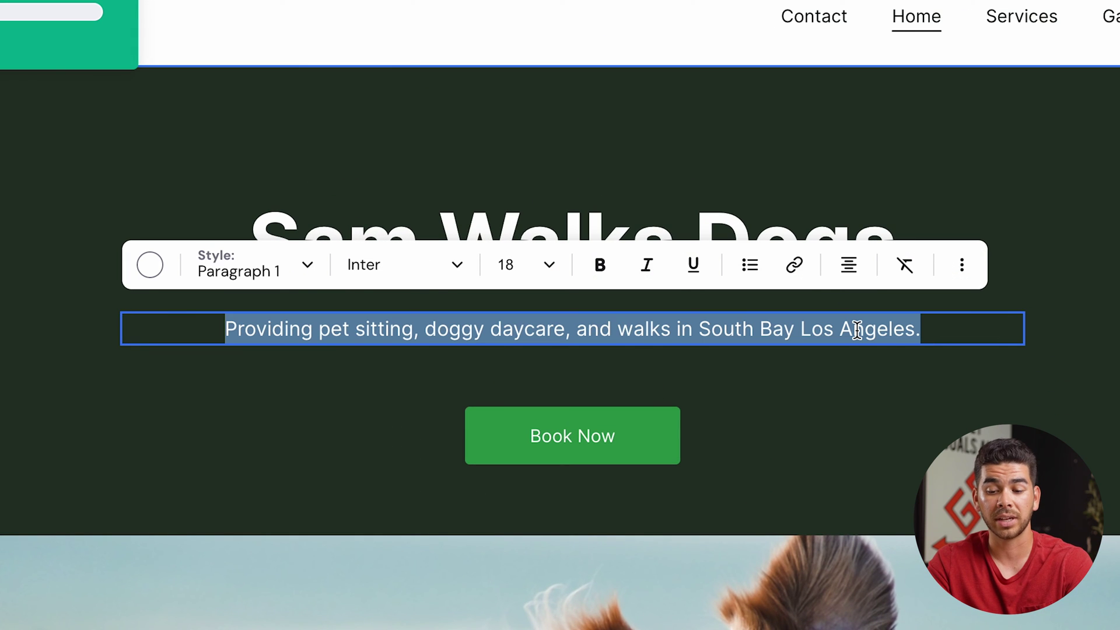
key("Escape")
left_click_drag(911, 338, 903, 342)
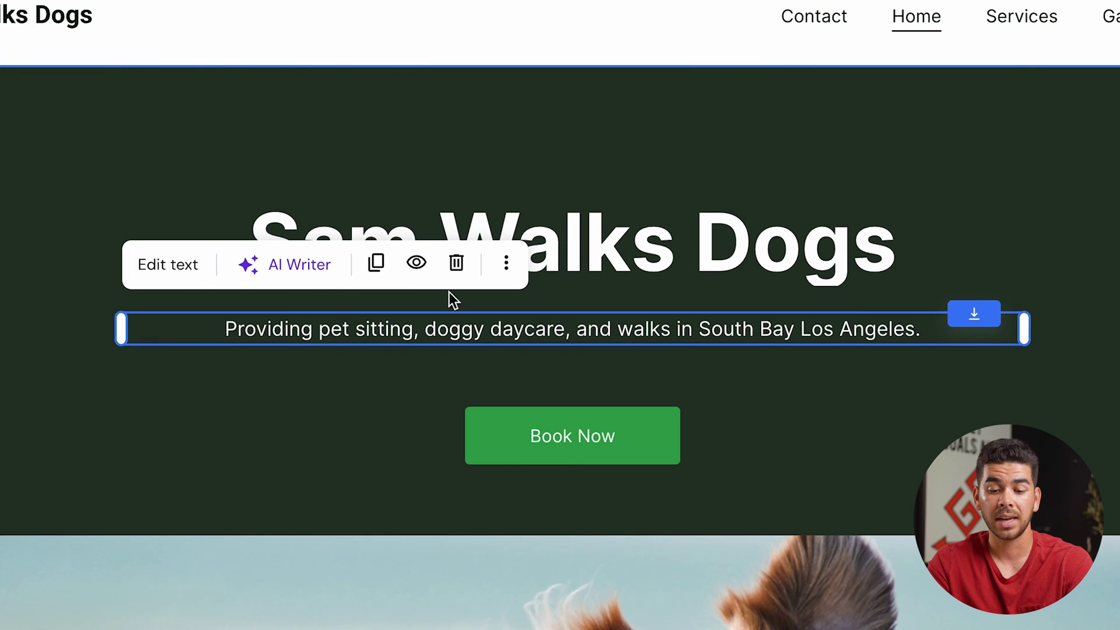
Select the Book Now button and look at the elements available to add to the page.
left_click(528, 426)
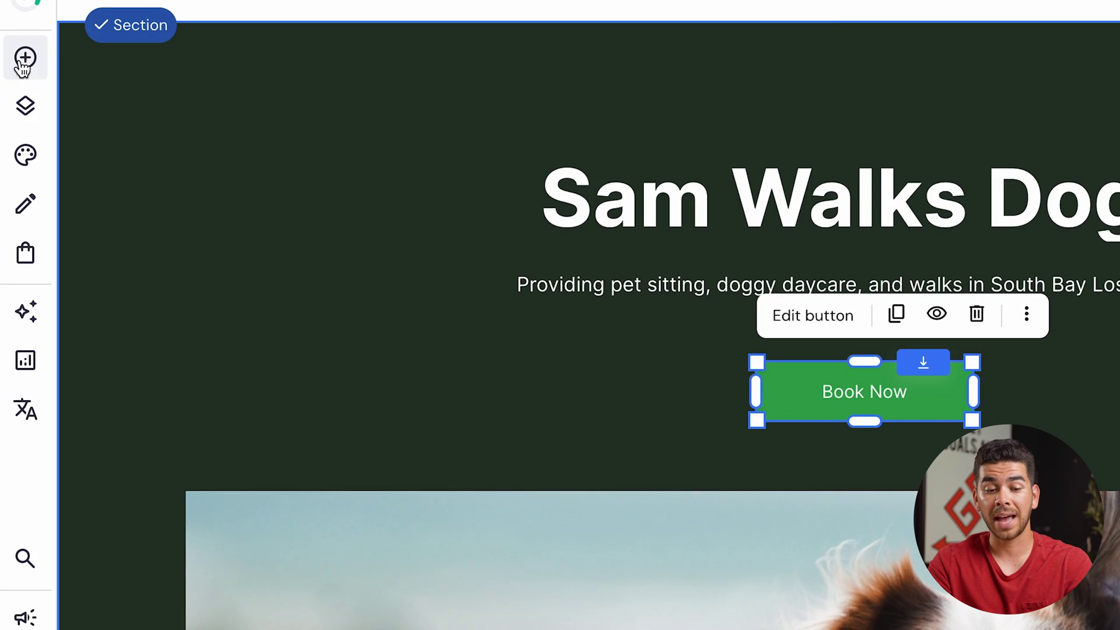
left_click(25, 56)
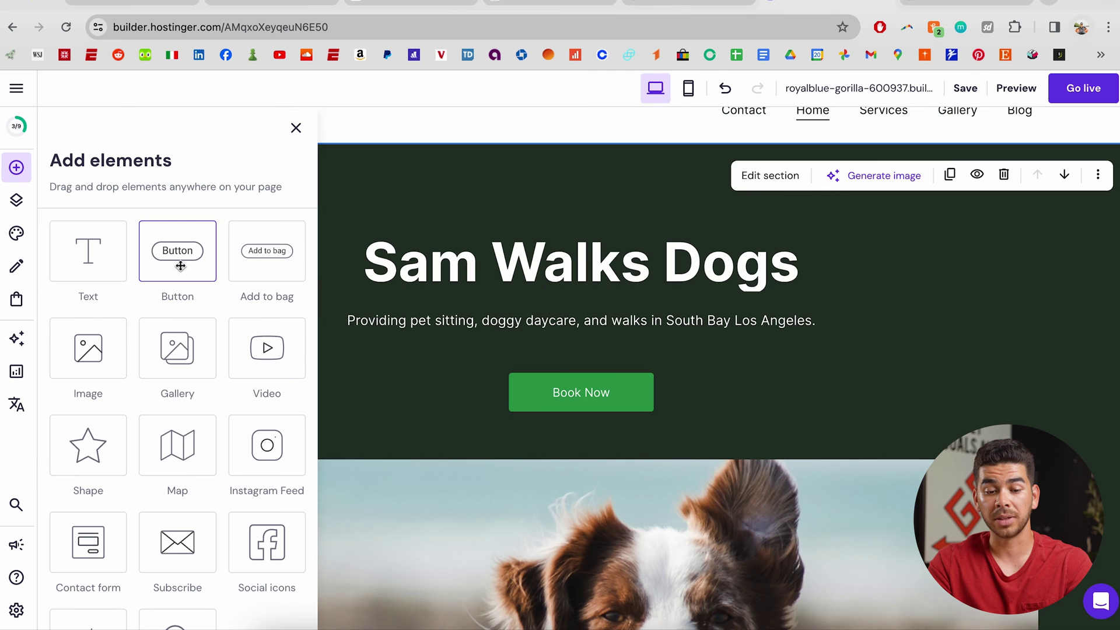
left_click(296, 128)
Look at the link destination options in the Book Now button's settings and close them.
left_click(580, 389)
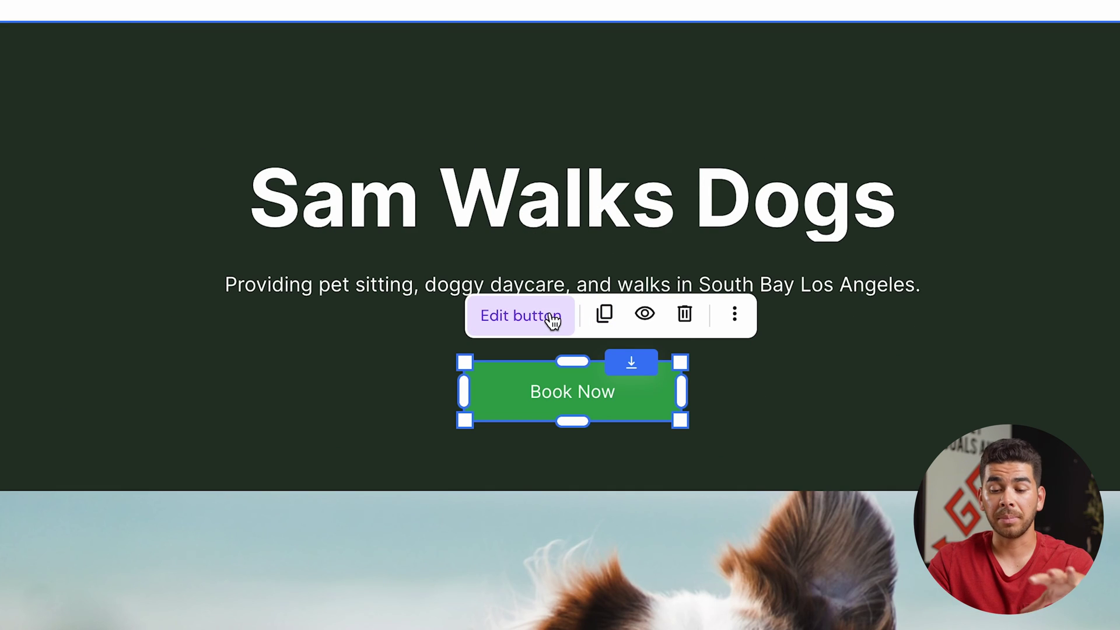
left_click(552, 318)
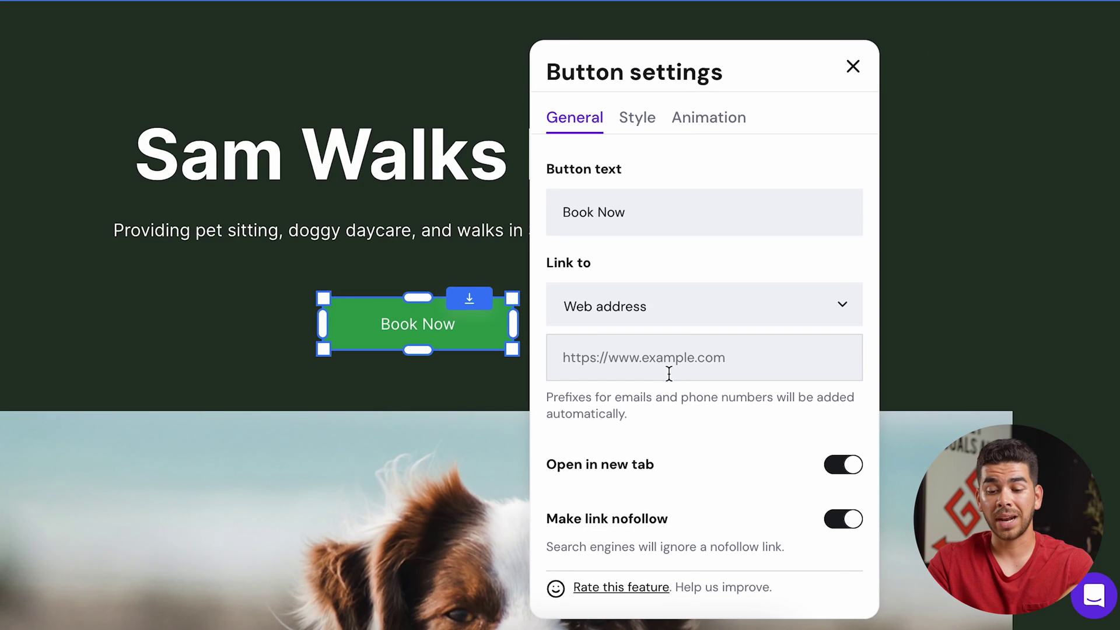
left_click(912, 372)
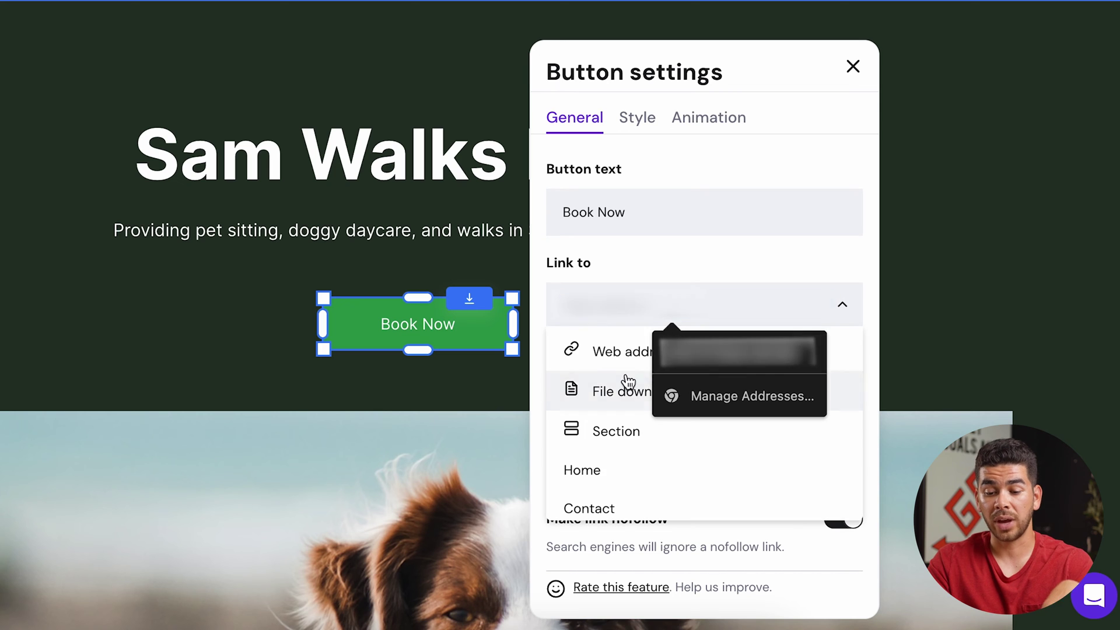
left_click(726, 250)
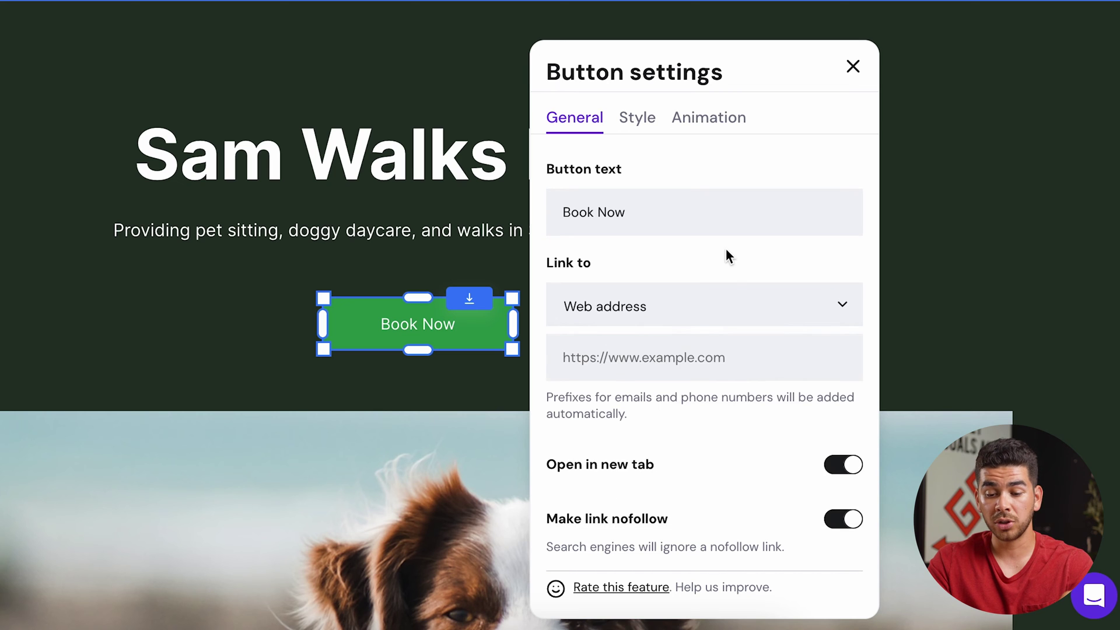
left_click(726, 301)
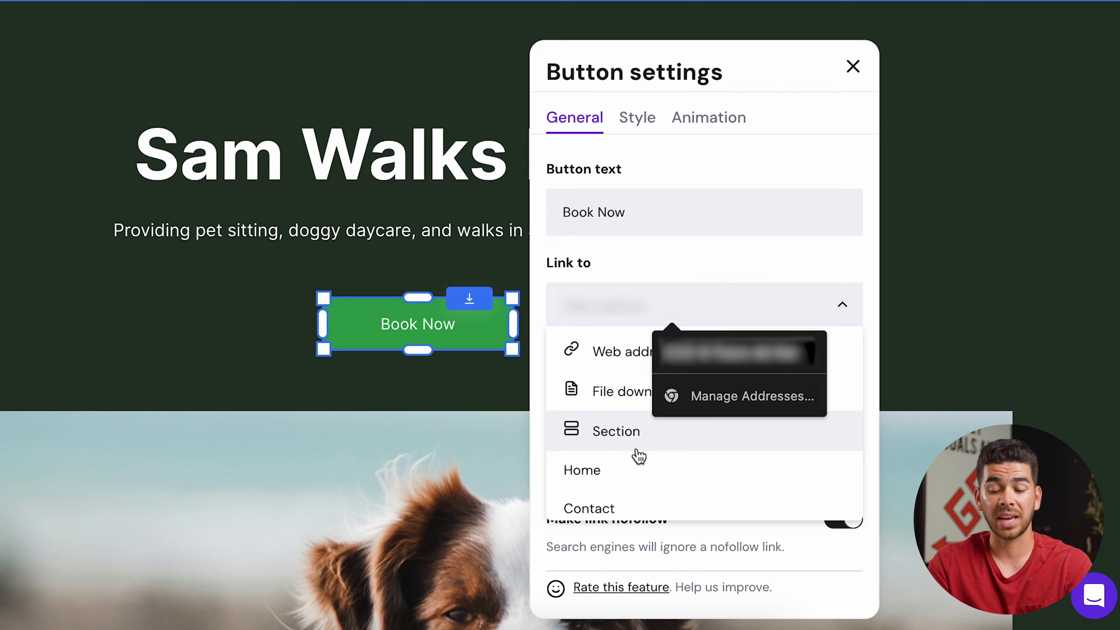
left_click(853, 66)
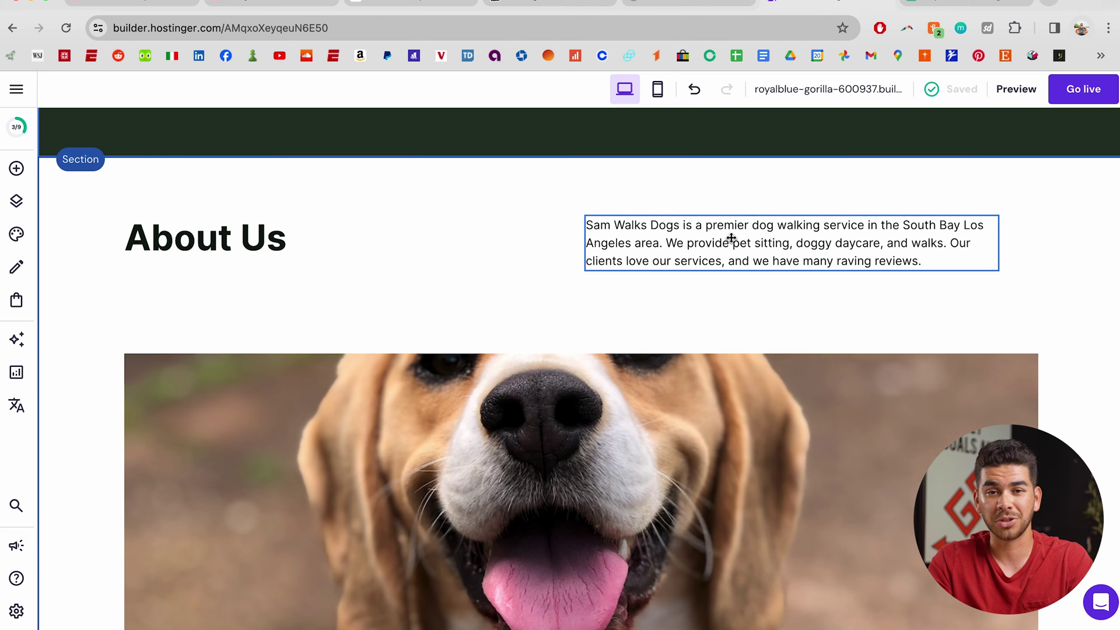
Review the home page in the mobile layout, checking the hero, About Us and Our Services sections.
scroll(731, 238, "down", 3)
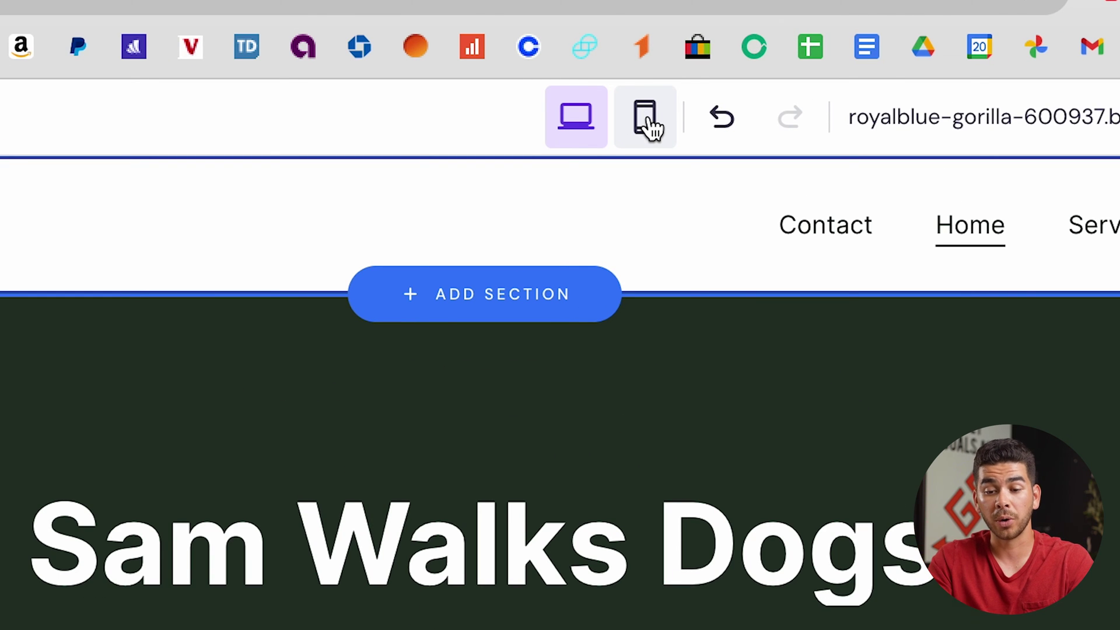
left_click(645, 116)
scroll(647, 322, "down", 4)
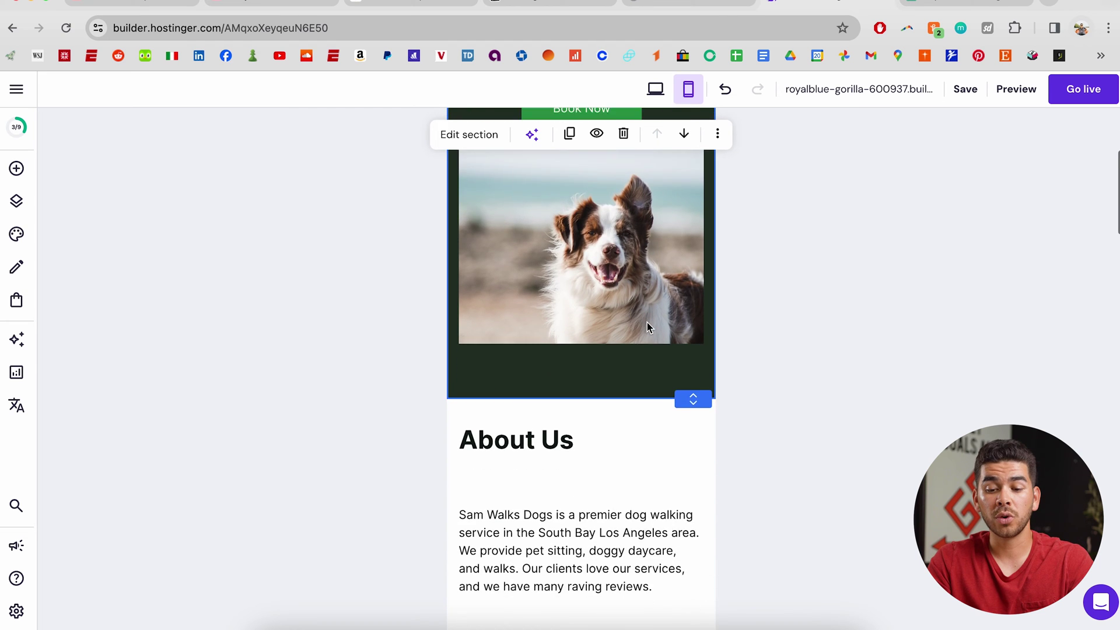
scroll(646, 322, "down", 12)
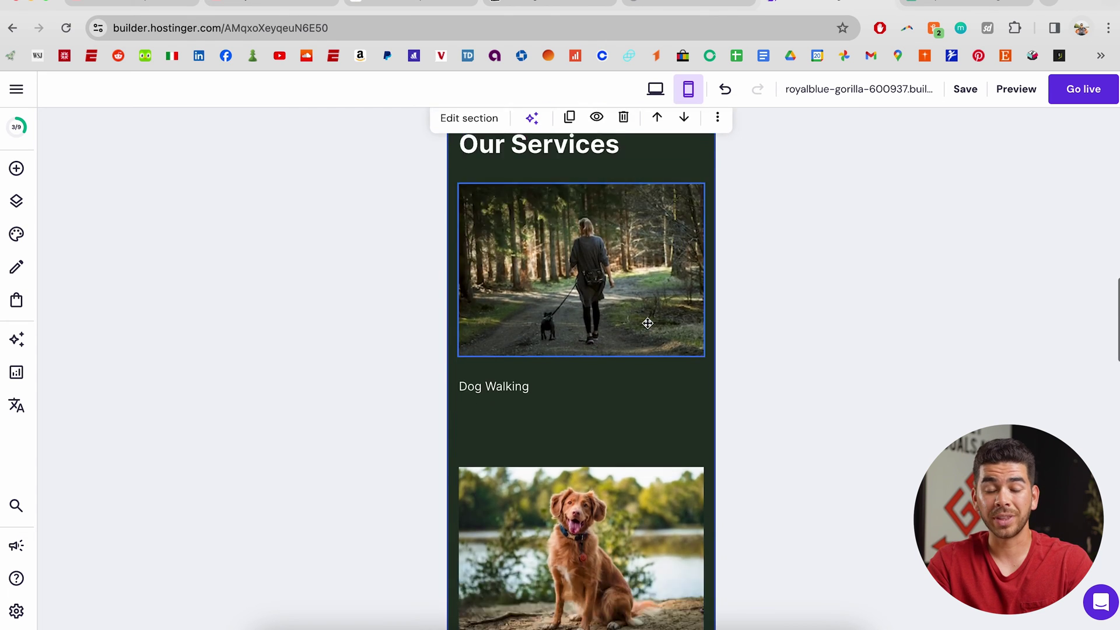
scroll(648, 323, "up", 15)
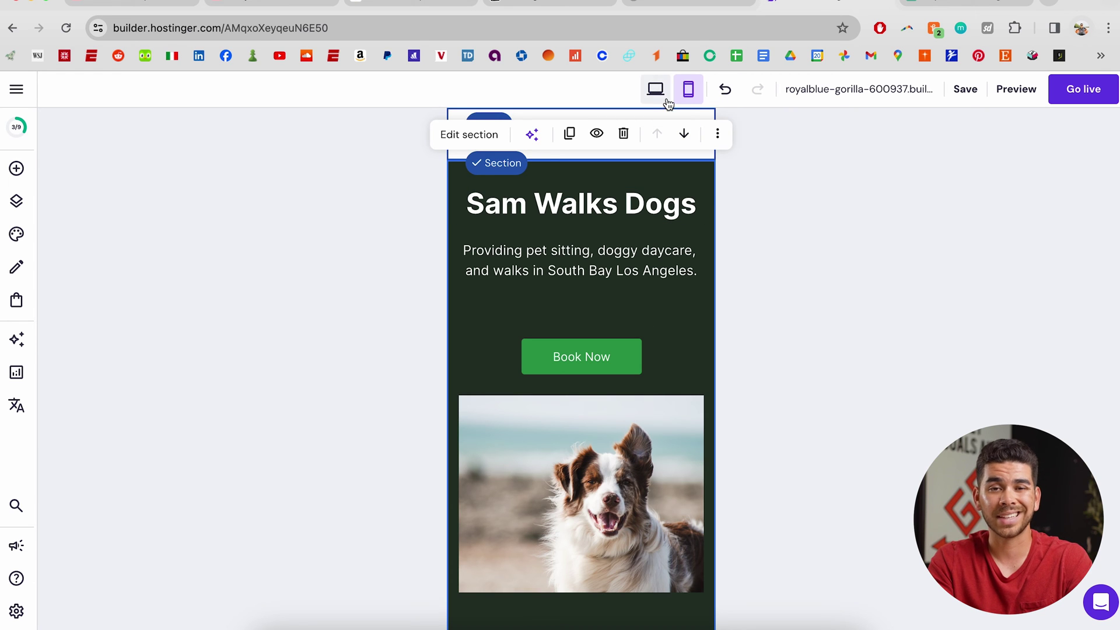
scroll(720, 268, "down", 12)
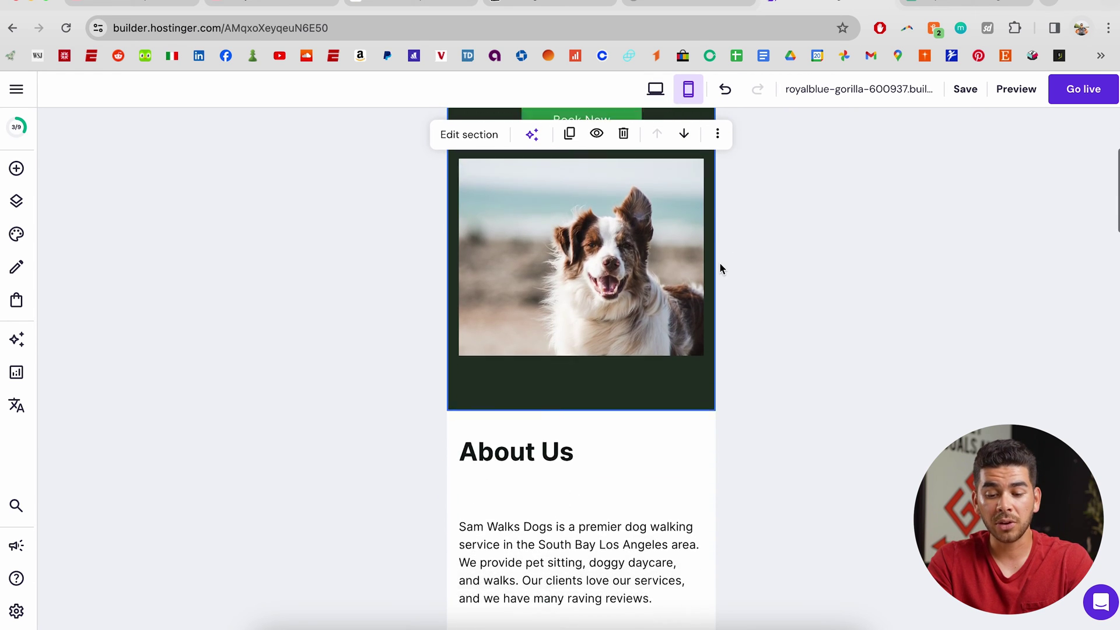
scroll(720, 269, "up", 1)
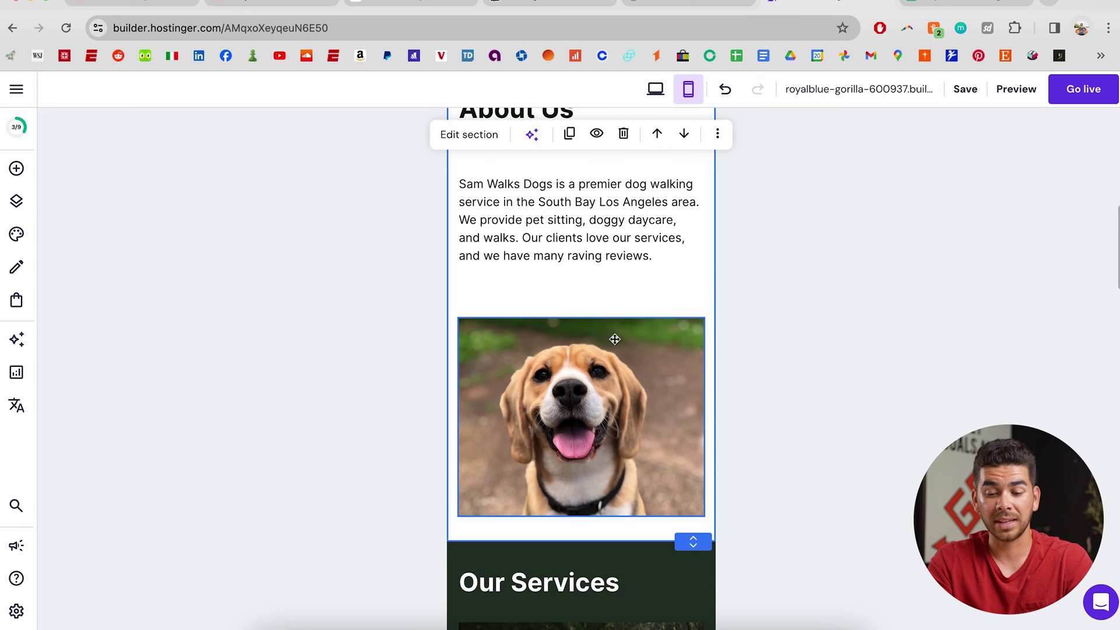
Compare the home page's About Us section between the mobile and desktop layouts, ending in the desktop layout.
scroll(607, 427, "down", 2)
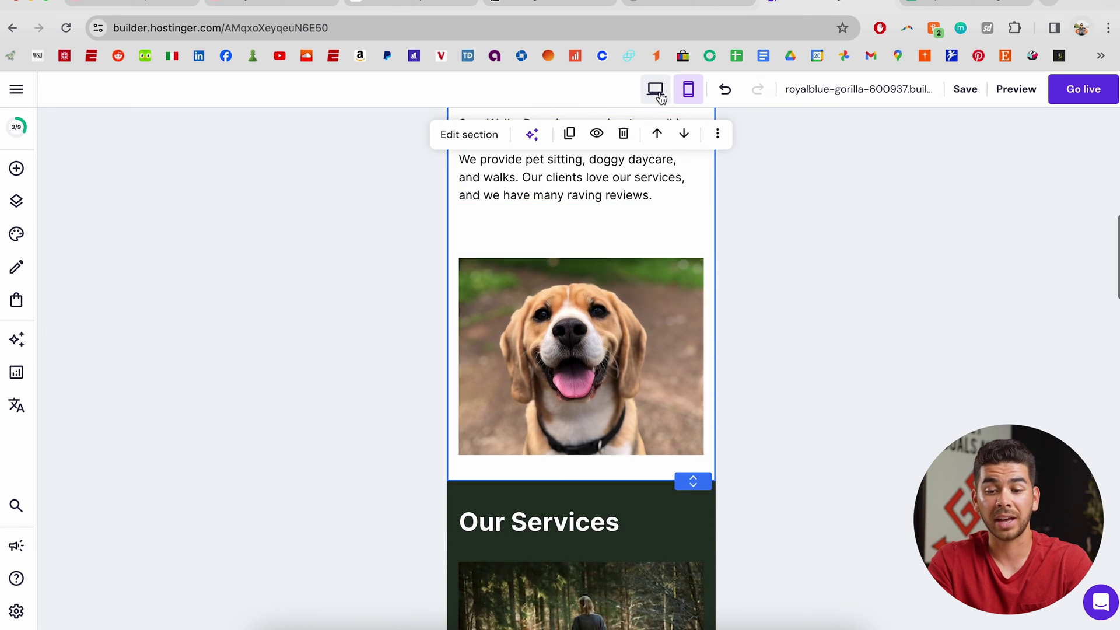
left_click(655, 89)
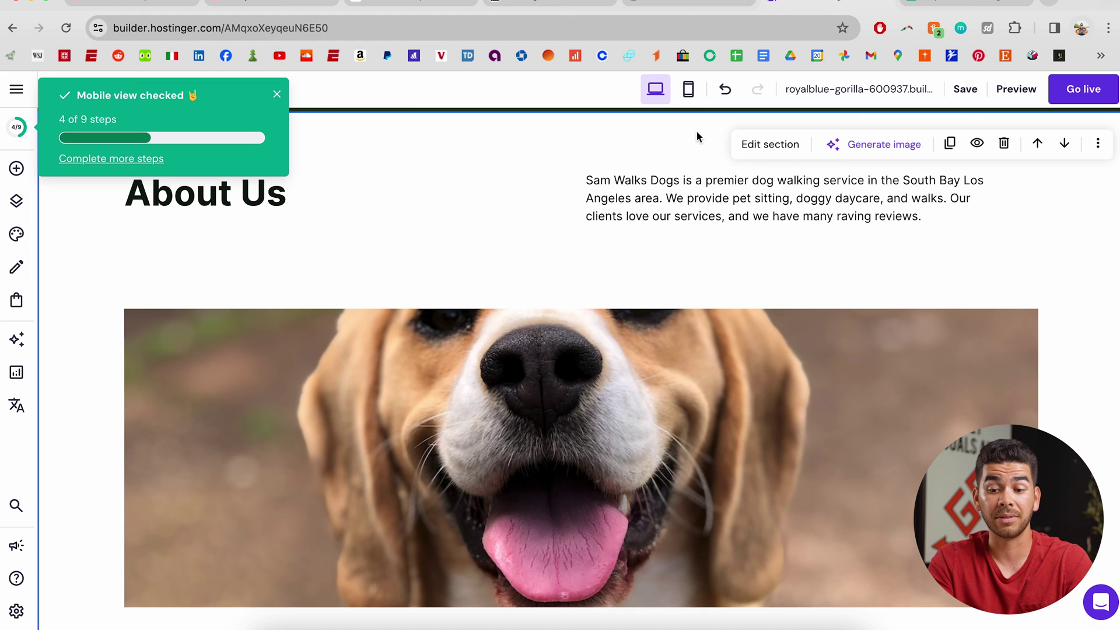
left_click(686, 93)
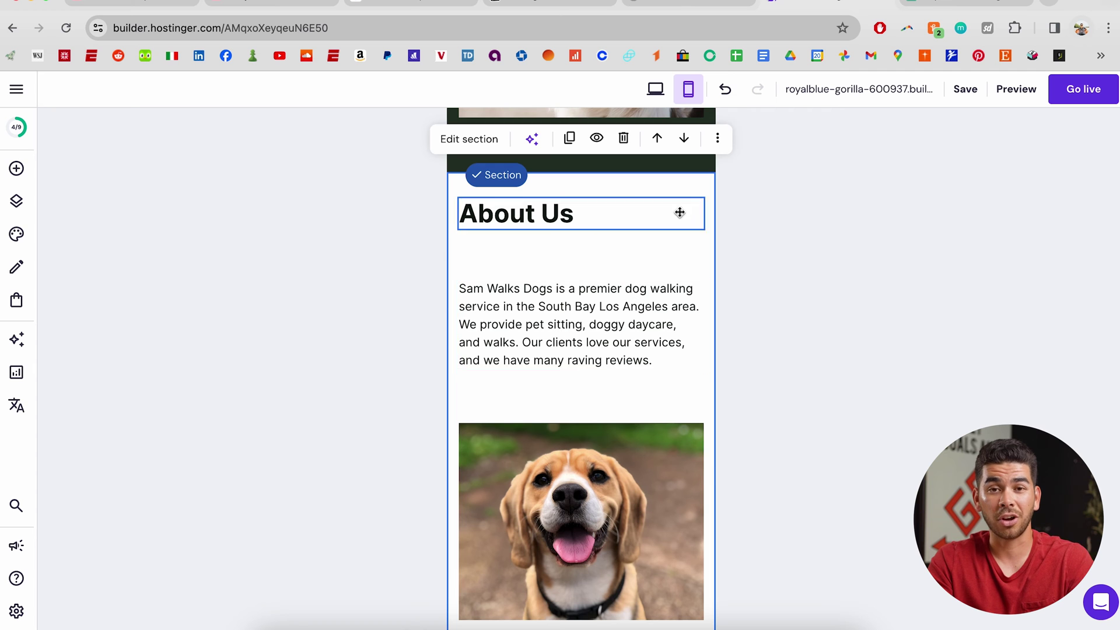
left_click(656, 91)
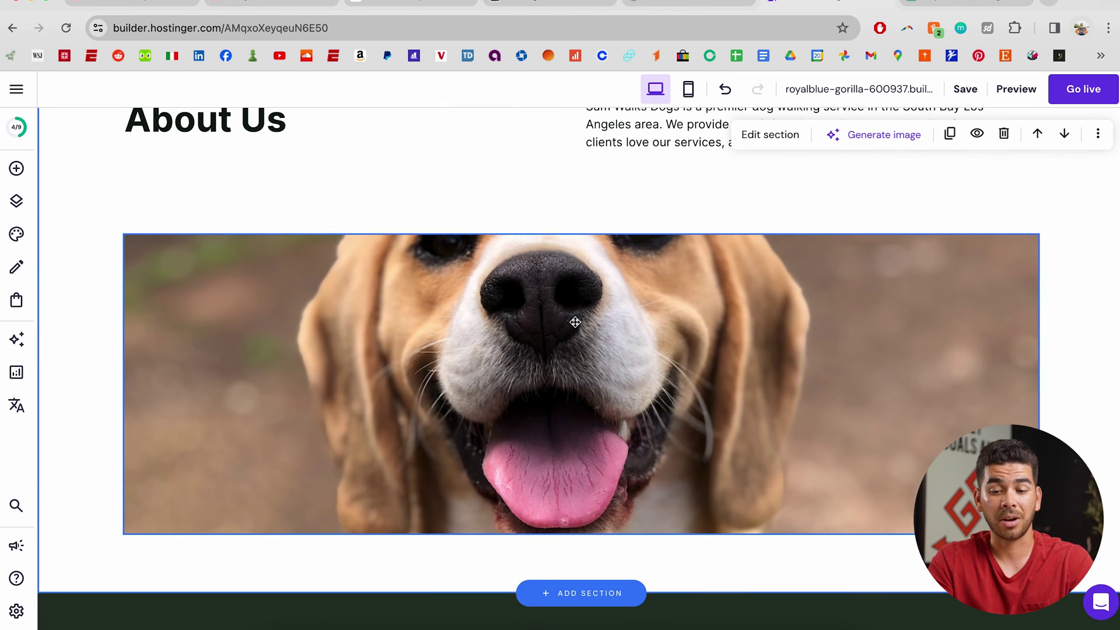
Start adding a new section directly below Our Services and browse the About layouts and the other section categories.
scroll(681, 468, "down", 8)
scroll(681, 468, "down", 2)
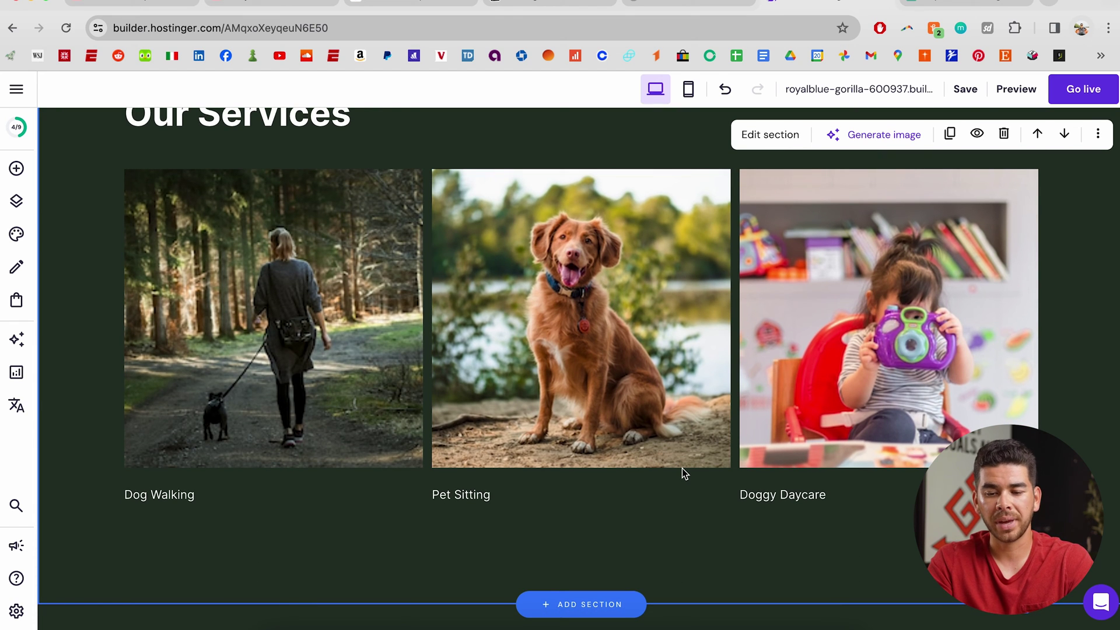
scroll(682, 469, "down", 2)
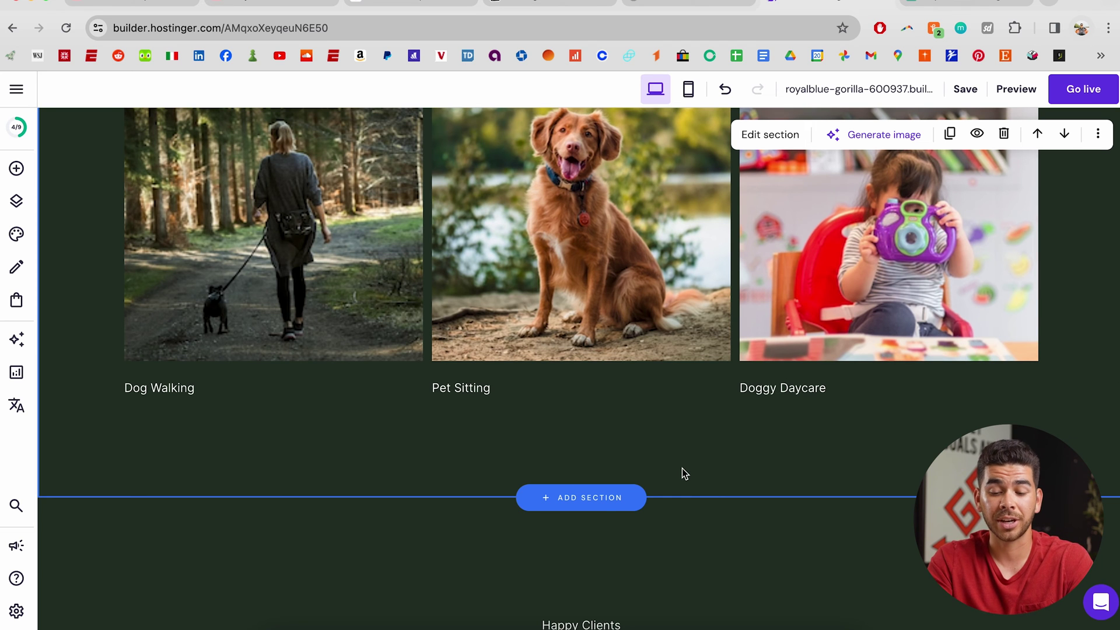
scroll(681, 468, "down", 2)
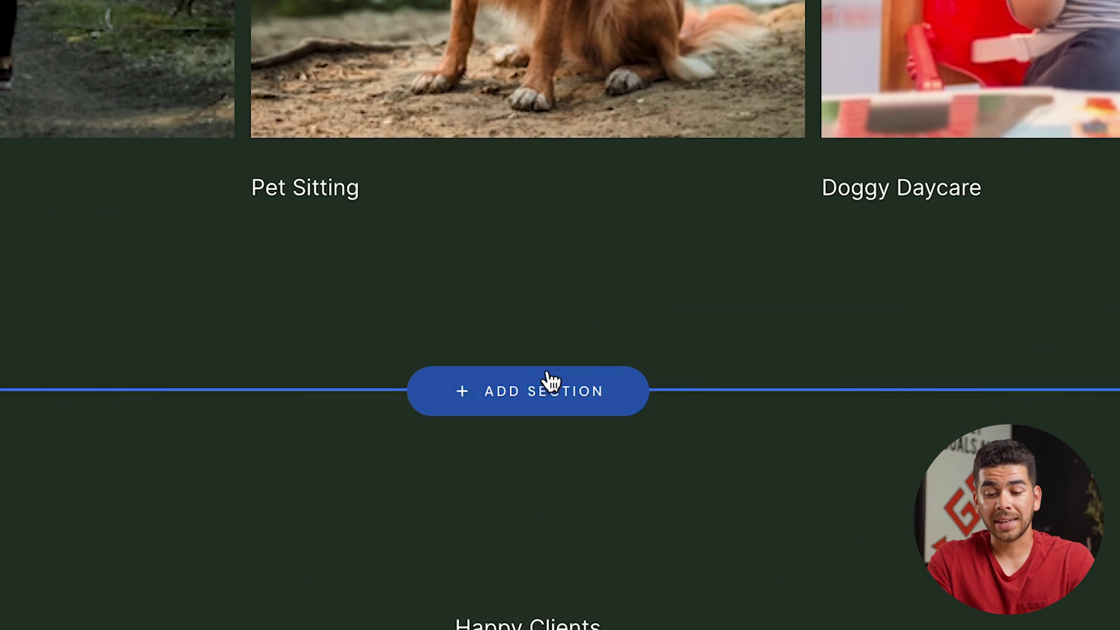
left_click(591, 386)
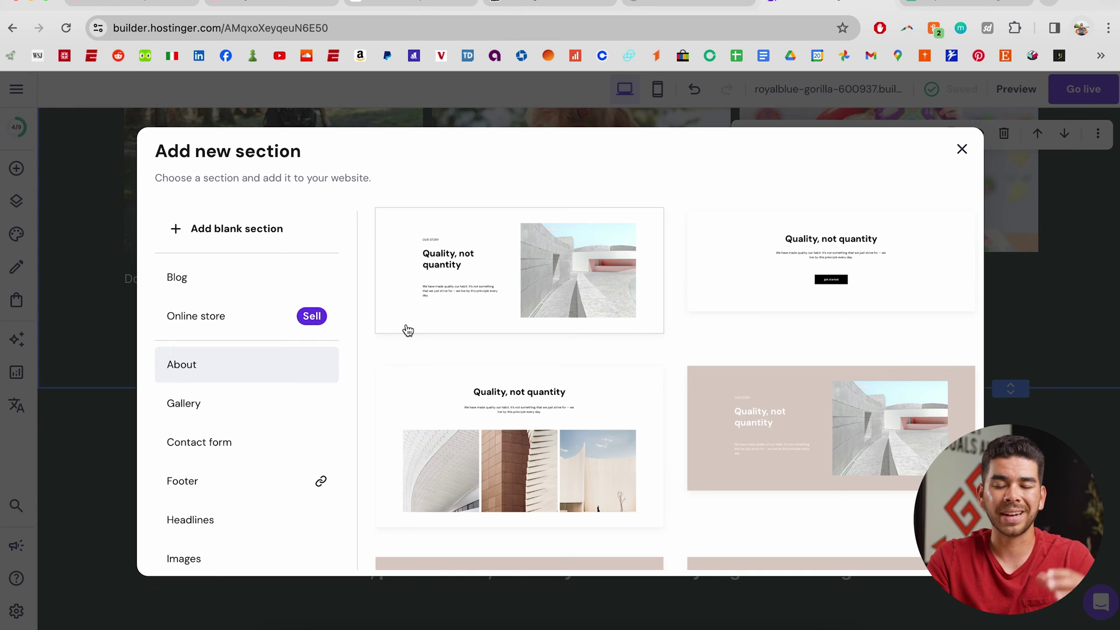
scroll(435, 390, "down", 2)
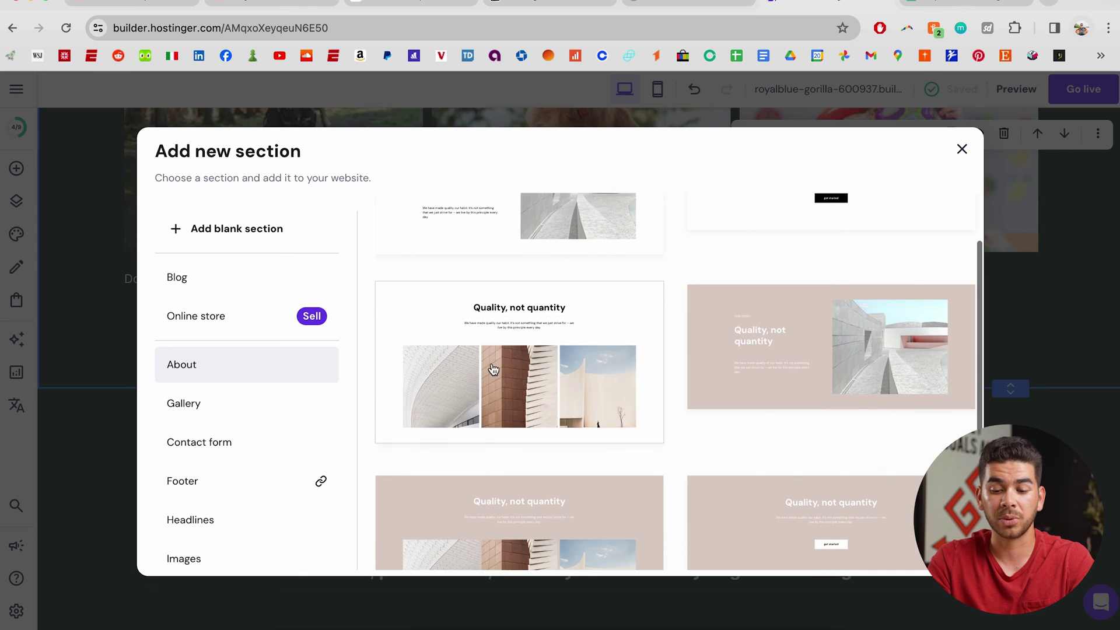
scroll(679, 387, "down", 2)
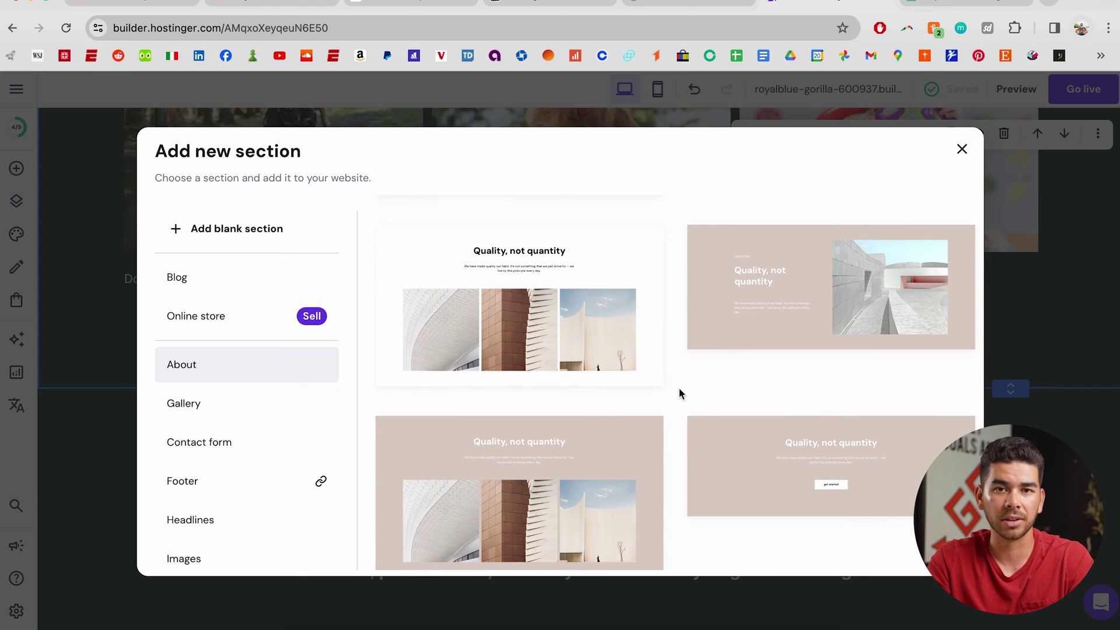
scroll(324, 338, "down", 8)
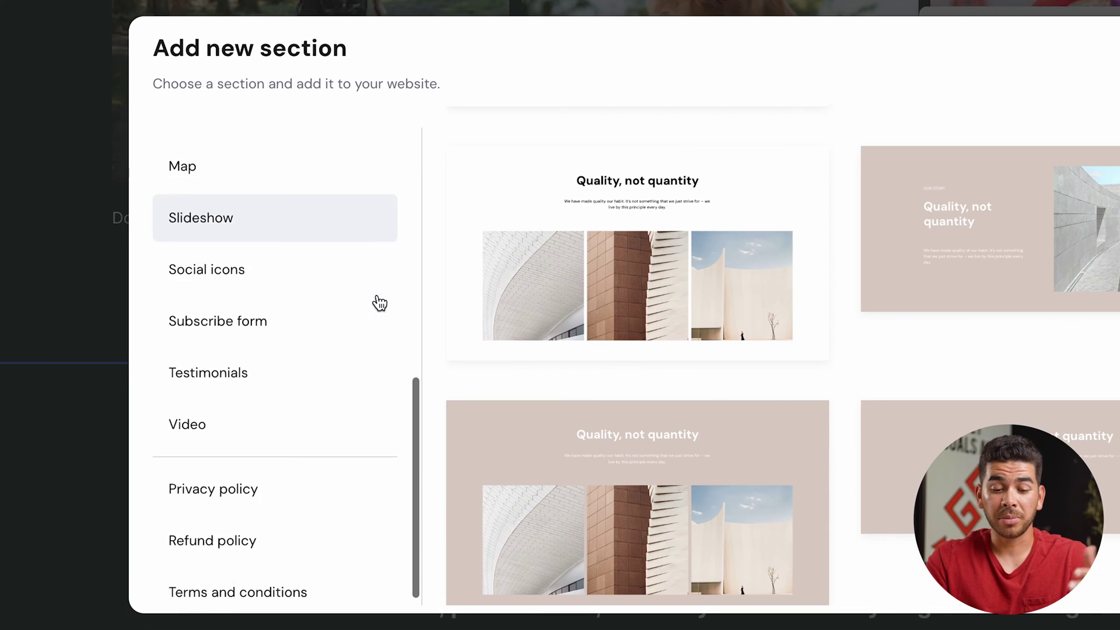
Add the Testimonials section layout with three stacked quotes, each beside a customer photo.
left_click(241, 371)
scroll(907, 416, "down", 2)
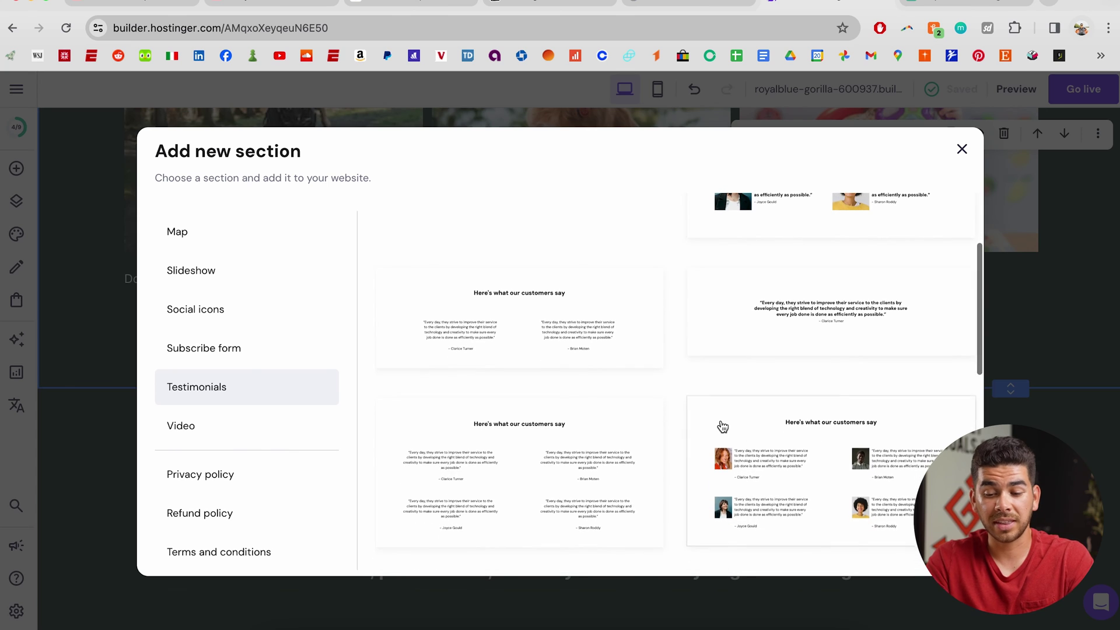
scroll(722, 426, "down", 4)
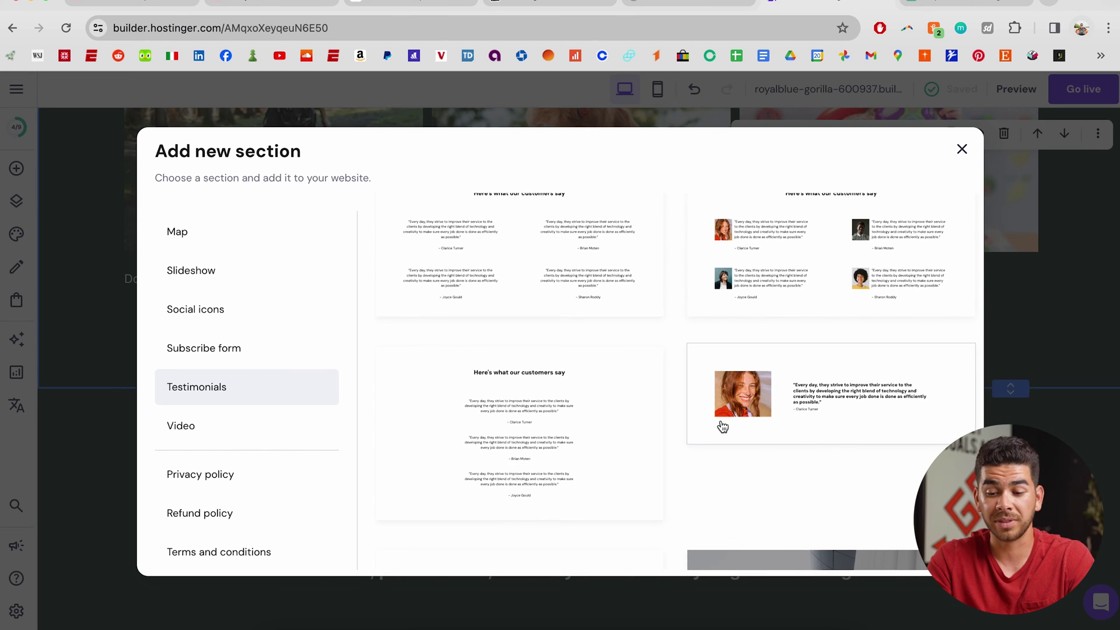
scroll(722, 426, "down", 5)
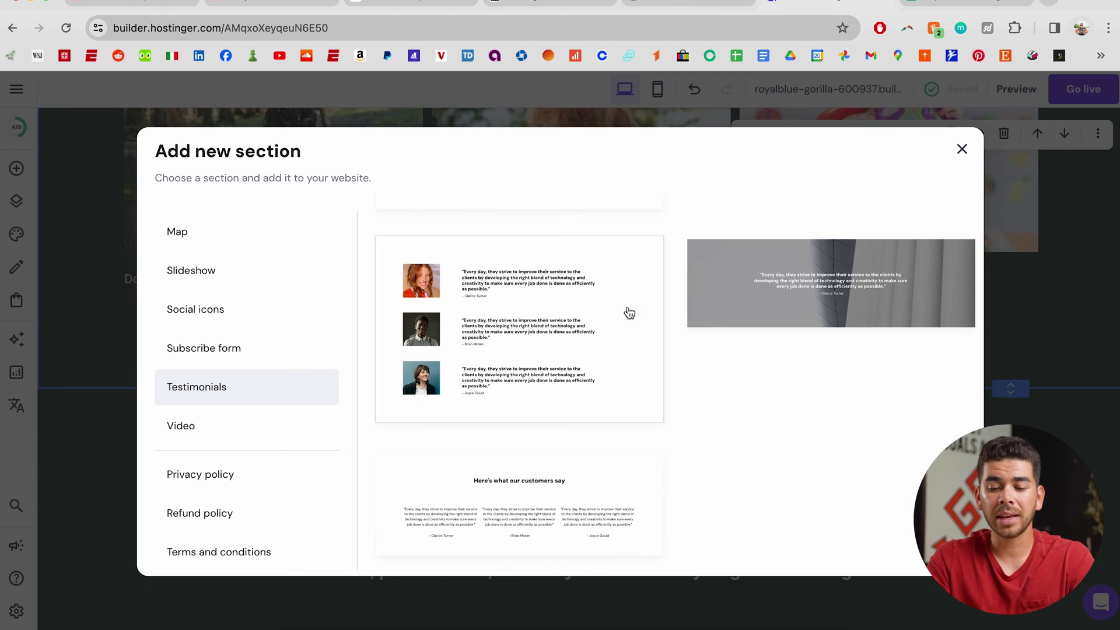
left_click(507, 306)
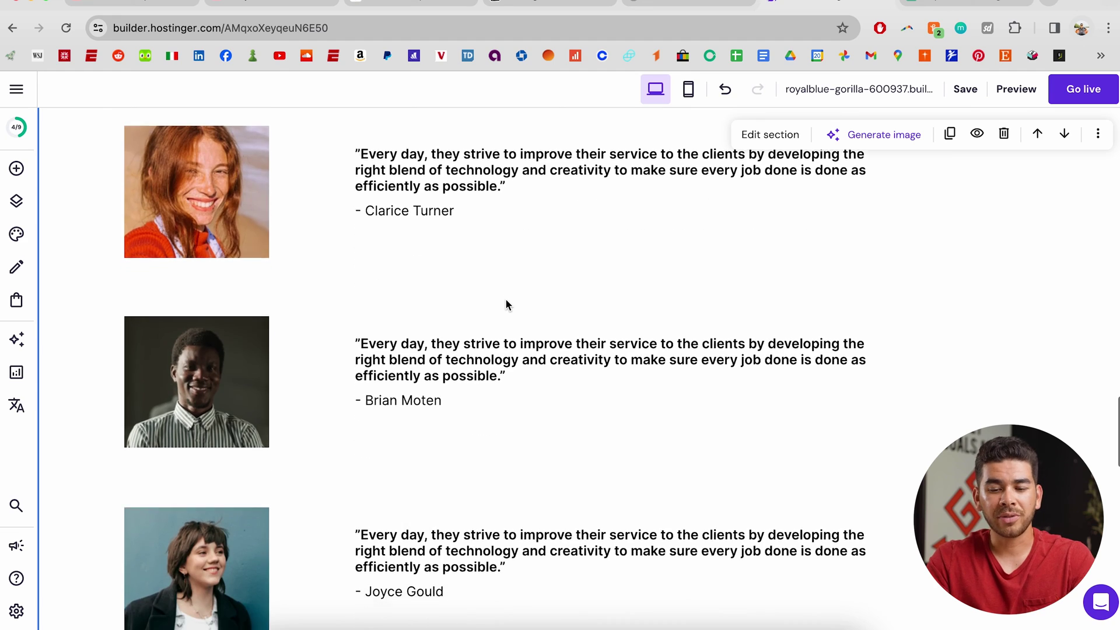
Look at the editing options for the first testimonial's quote and its customer photo.
left_click(429, 261)
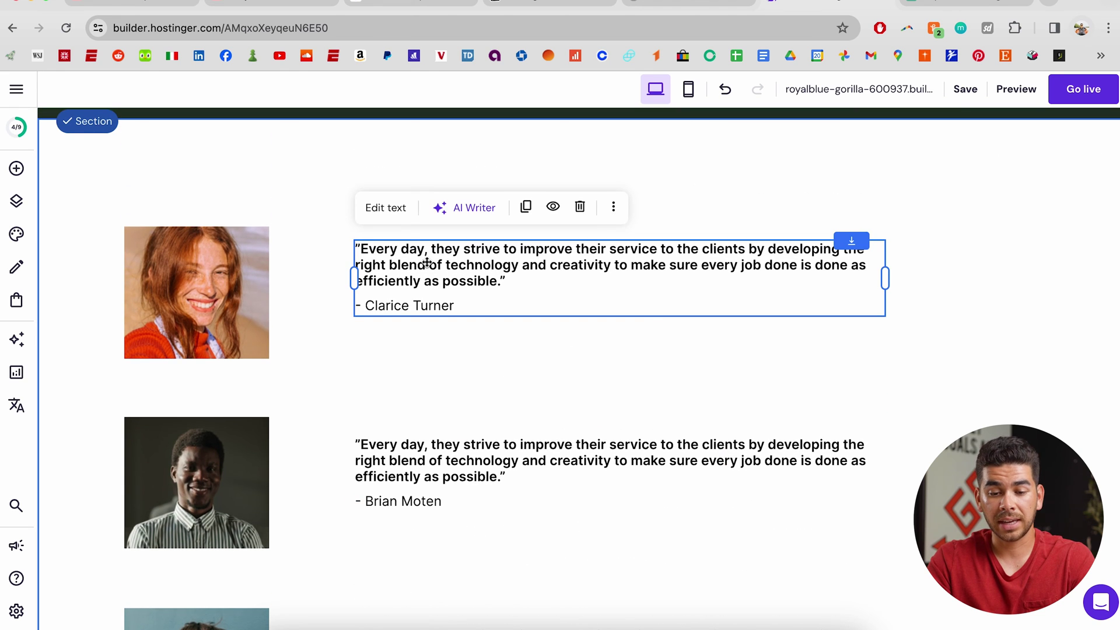
left_click(384, 208)
left_click(160, 239)
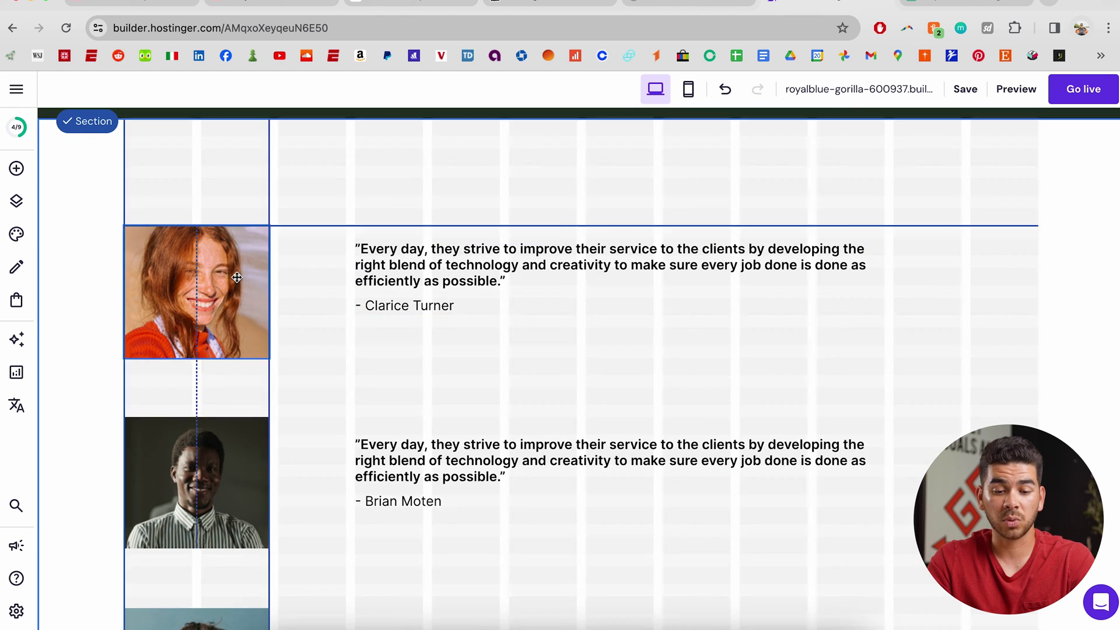
scroll(628, 334, "down", 2)
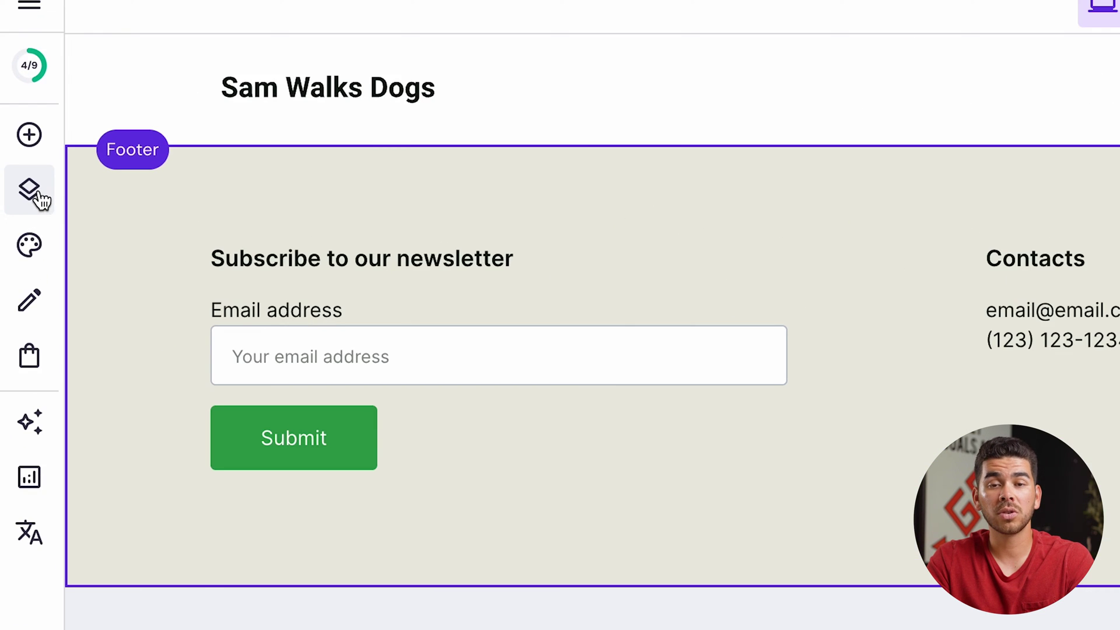
Open the Gallery page and add the three-column, nine-image masonry Gallery section below its header.
left_click(14, 204)
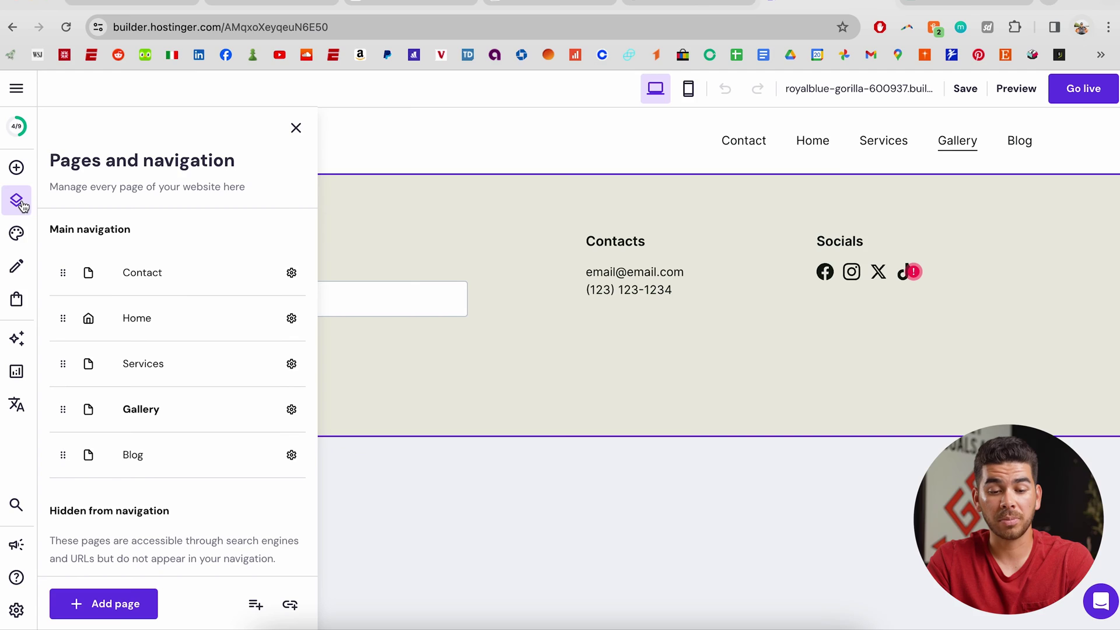
left_click(191, 416)
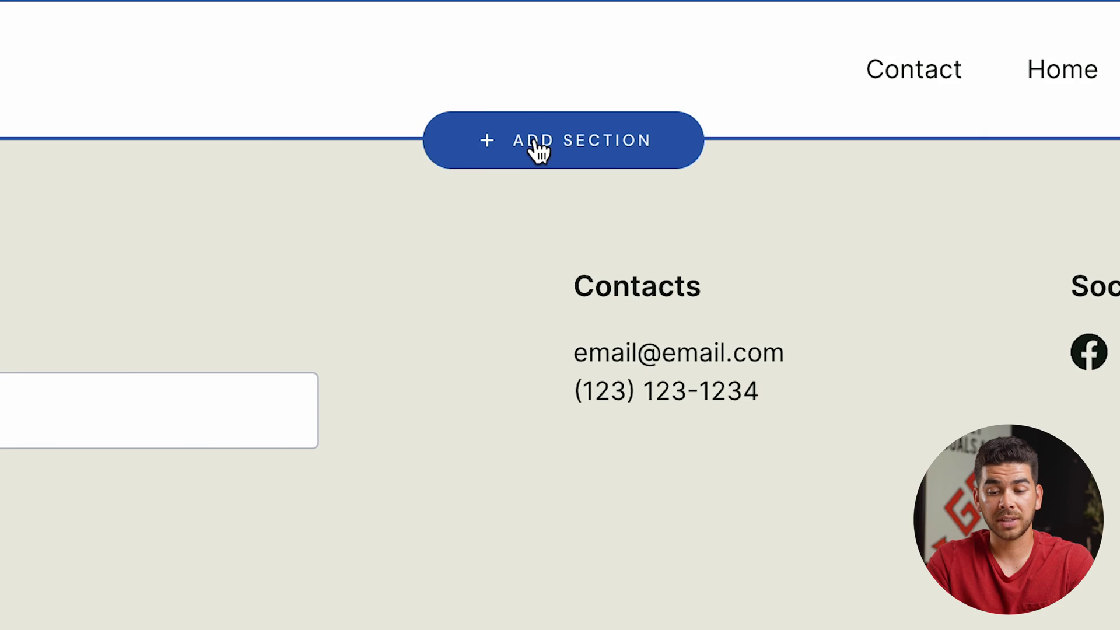
left_click(567, 176)
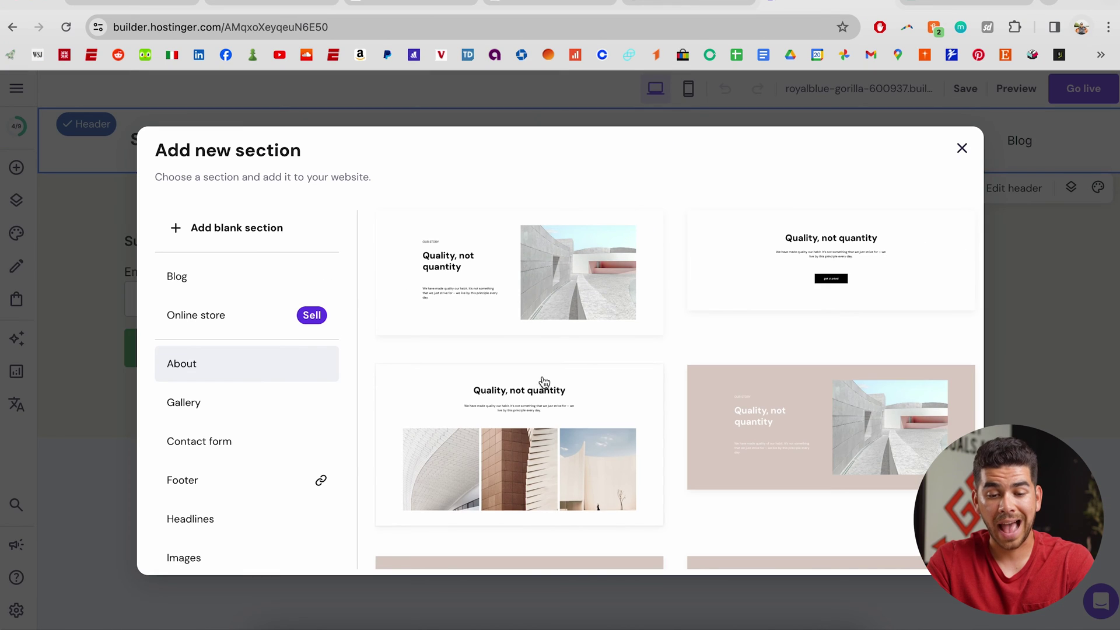
left_click(240, 404)
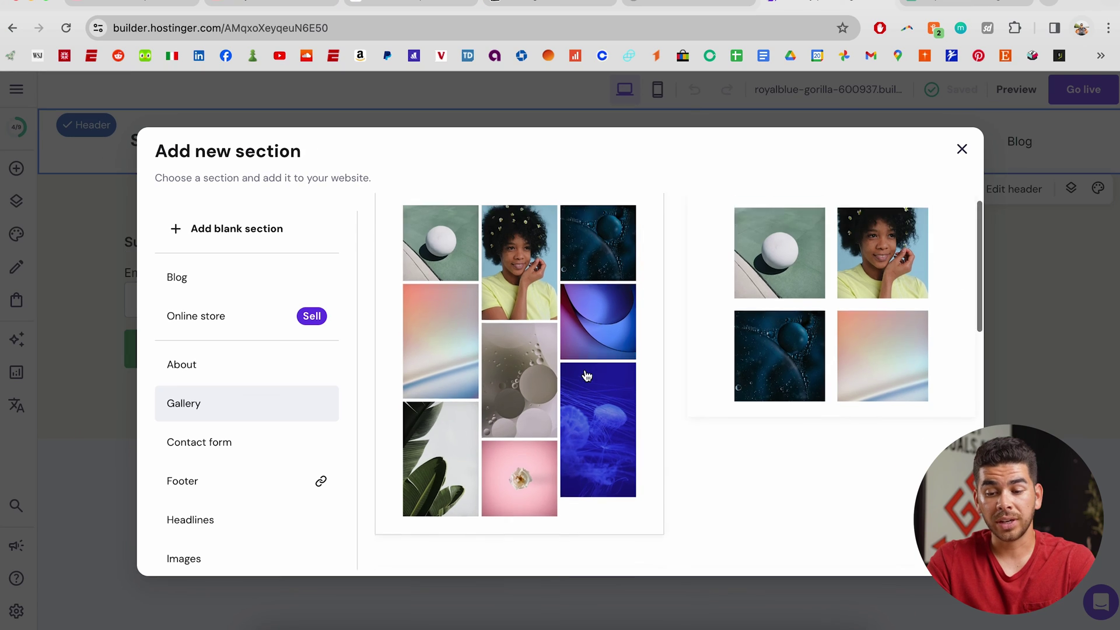
scroll(586, 351, "down", 5)
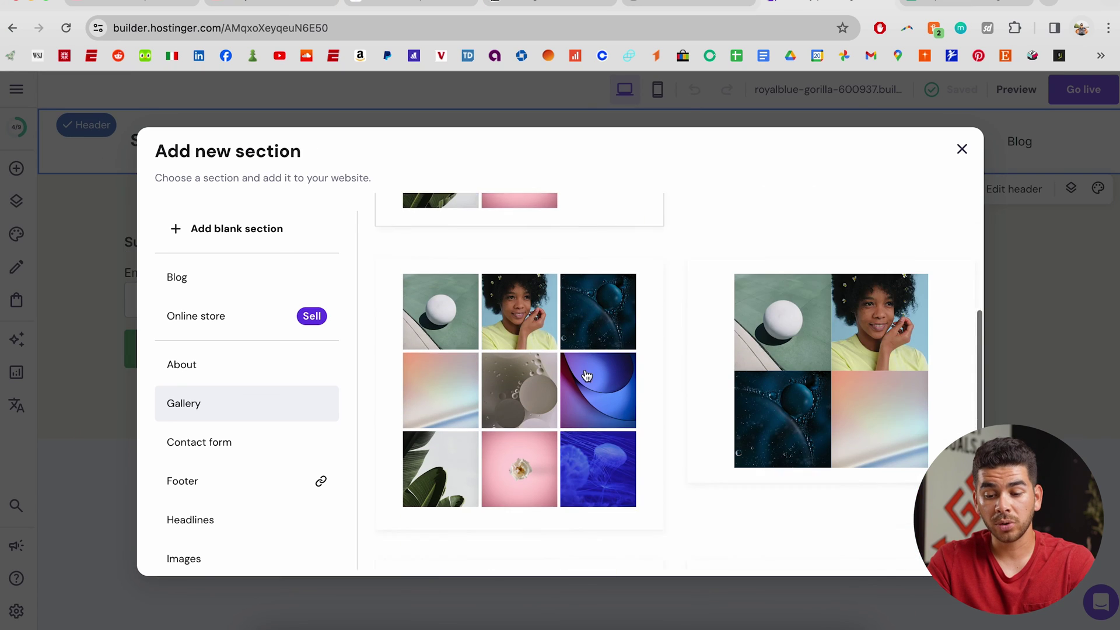
scroll(586, 376, "down", 4)
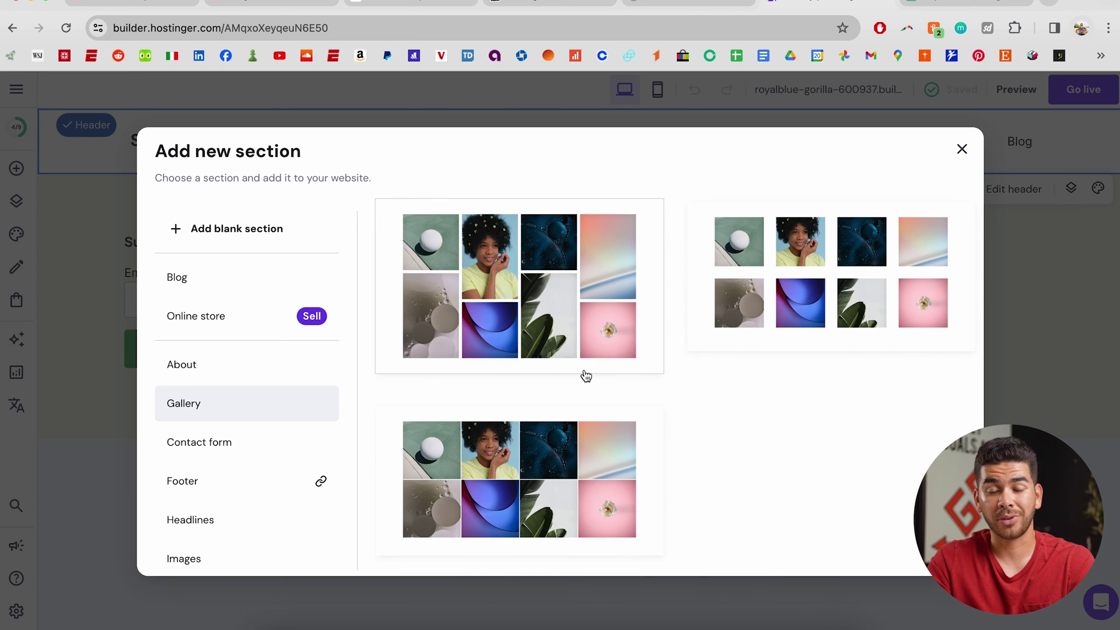
scroll(587, 376, "down", 5)
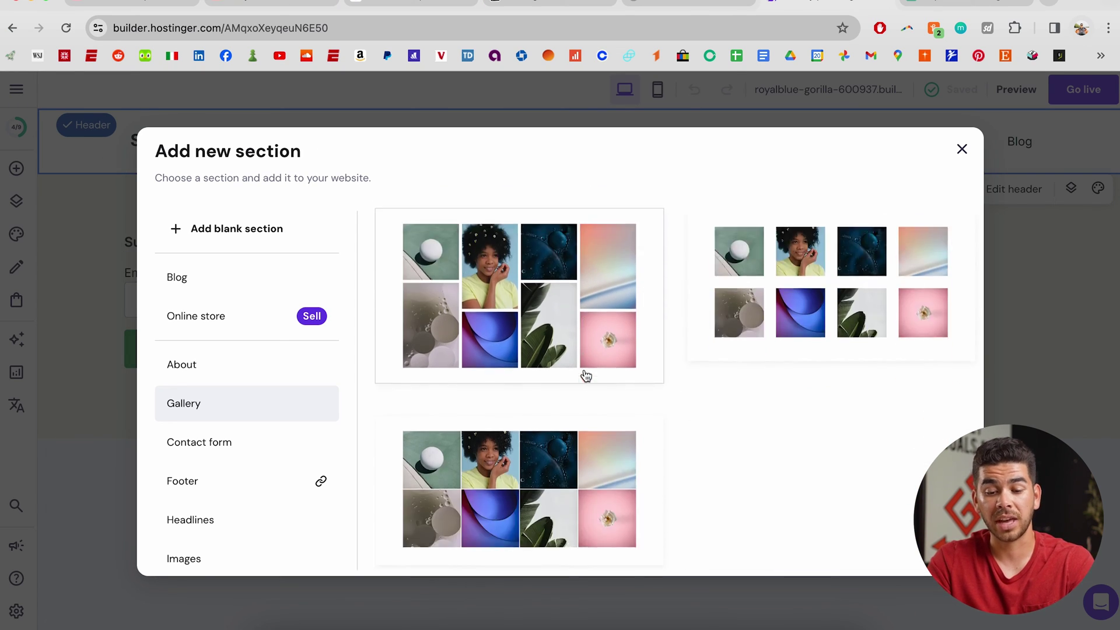
scroll(587, 376, "down", 2)
left_click(586, 376)
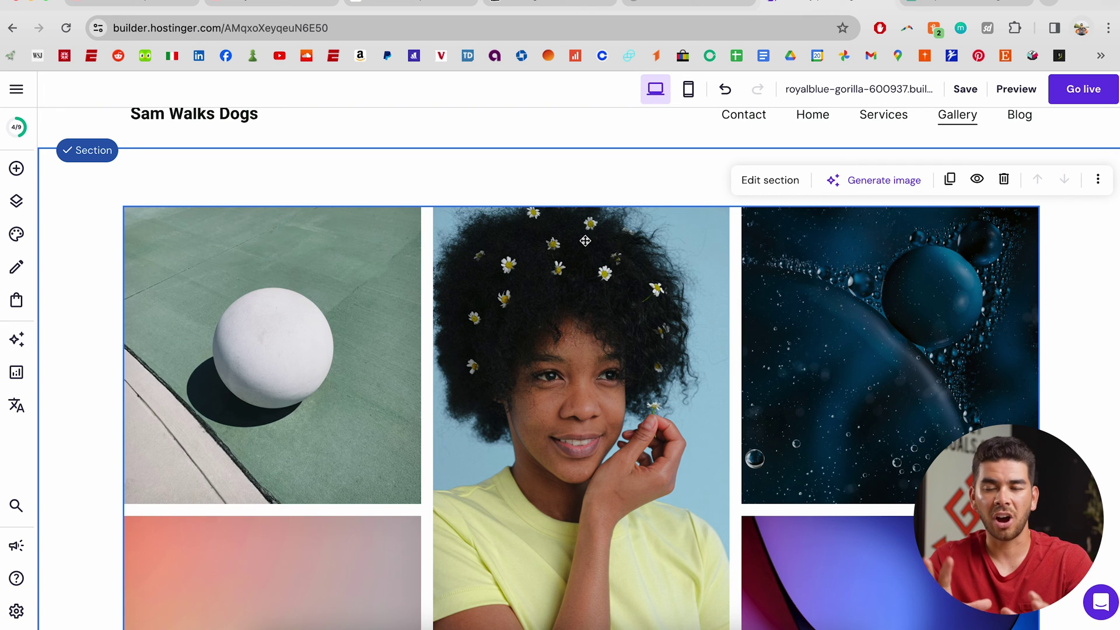
Look over the new gallery and its image management window, and close the window.
scroll(585, 240, "down", 2)
scroll(646, 279, "up", 3)
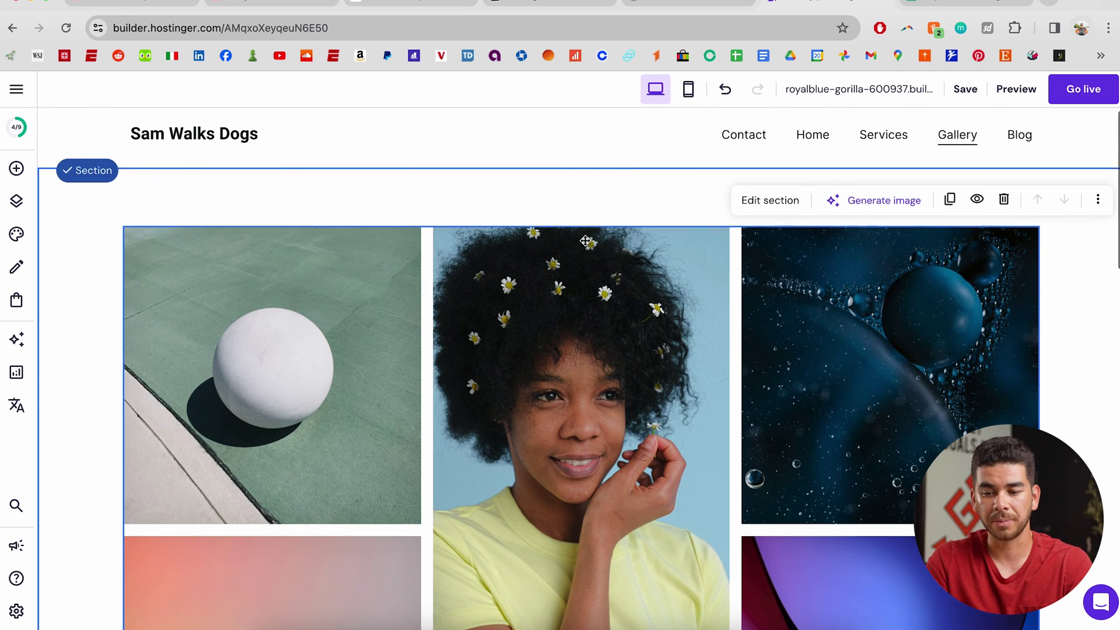
left_click(432, 303)
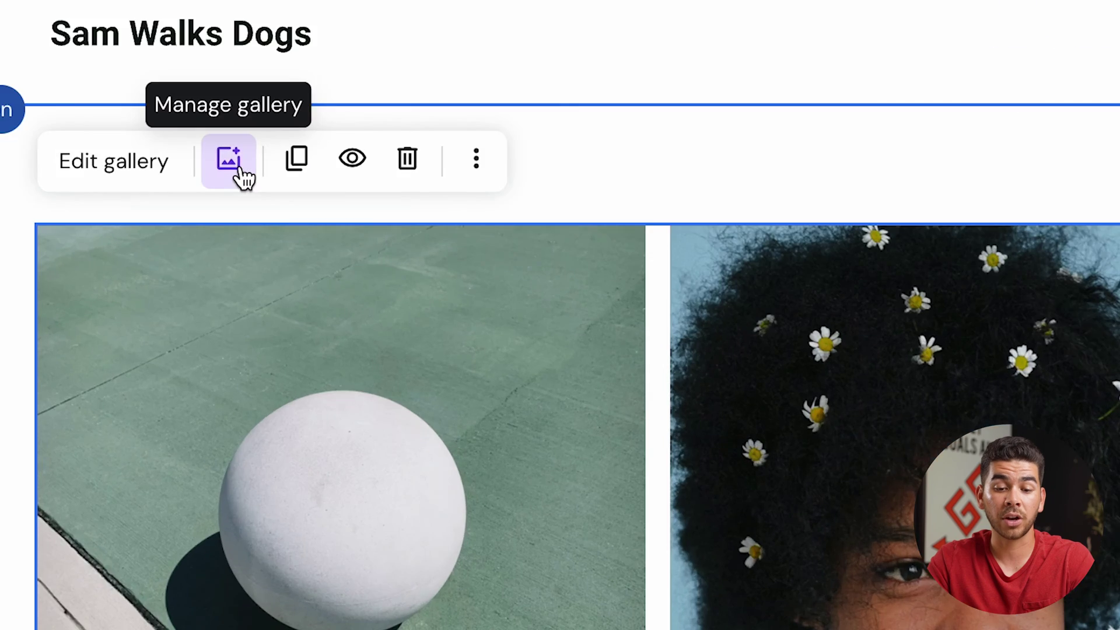
left_click(241, 170)
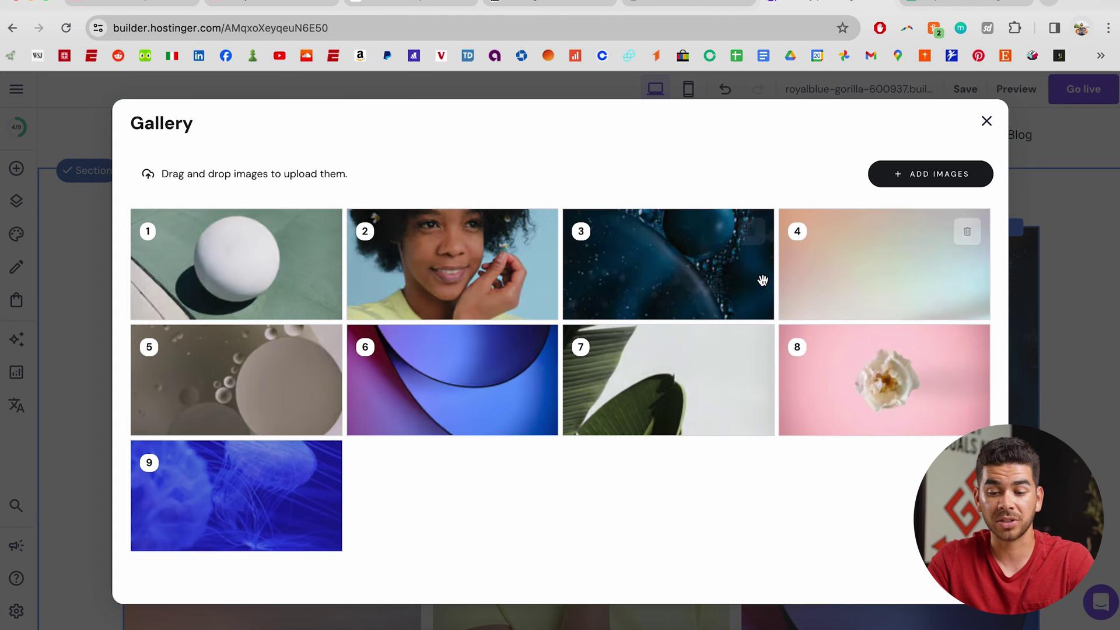
left_click(986, 121)
Increase the masonry gallery's number of items per row in the gallery settings.
left_click(186, 192)
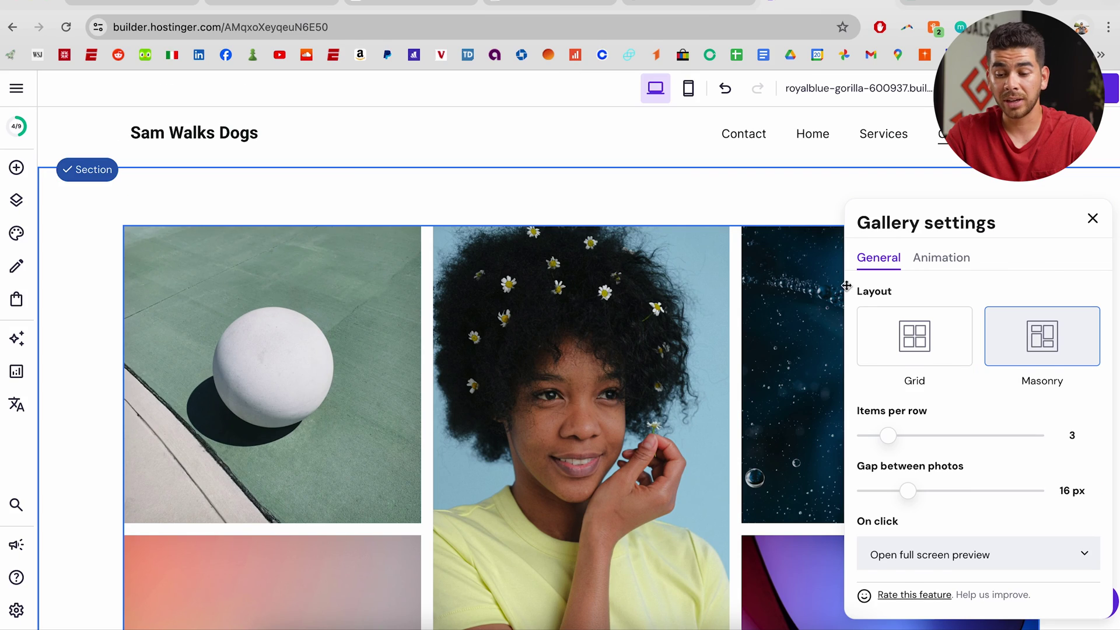
mouse_move(888, 435)
left_mouse_down()
mouse_move(930, 430)
mouse_move(910, 432)
left_mouse_up()
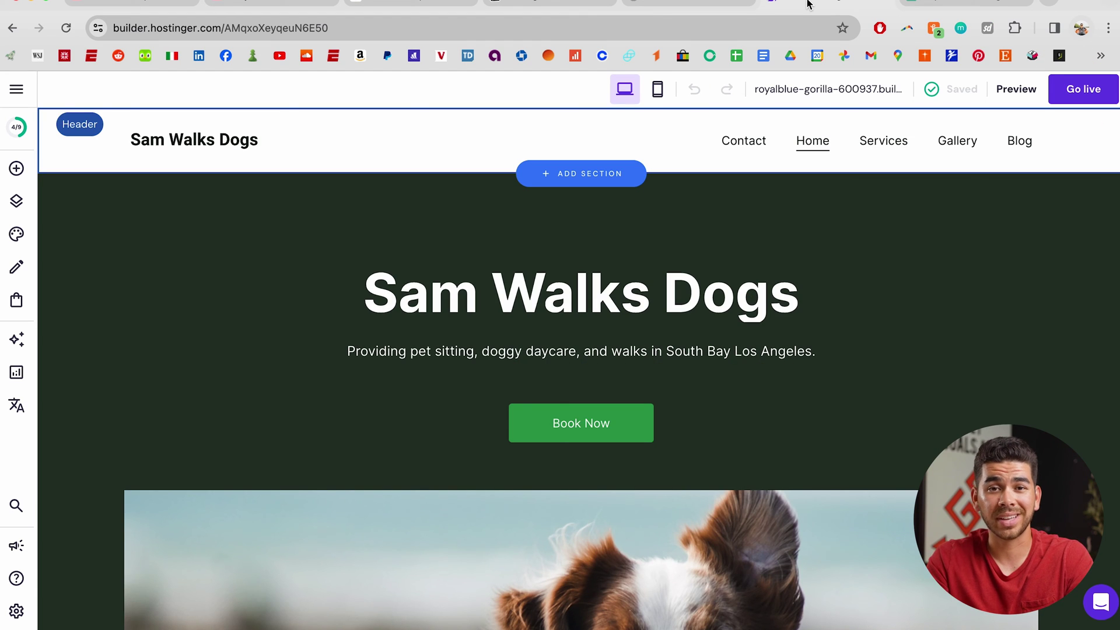
Switch to the samwalksdogs.com site to view its home page, and return to the website builder.
left_click(708, 5)
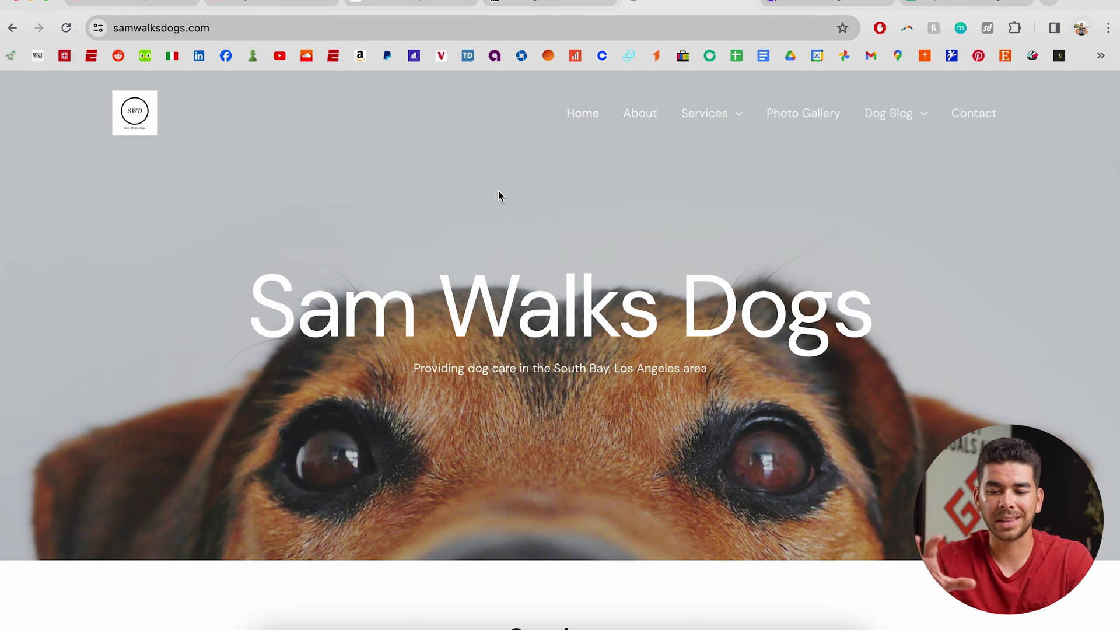
left_click(805, 2)
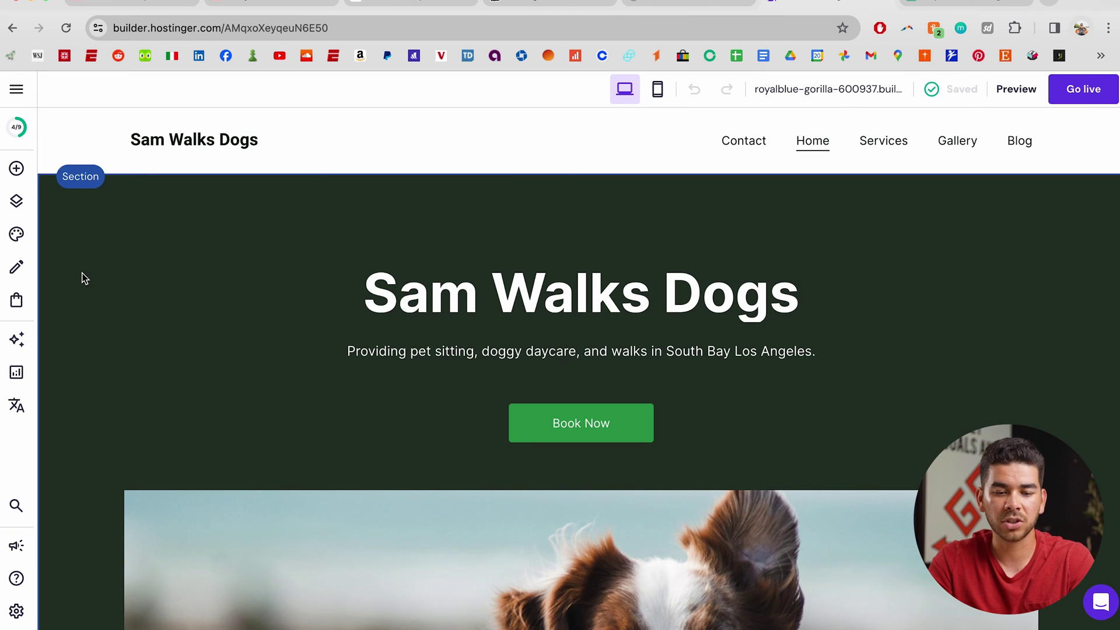
Look at the site-wide color styles in the website styles and close them.
left_click(16, 234)
left_click(73, 258)
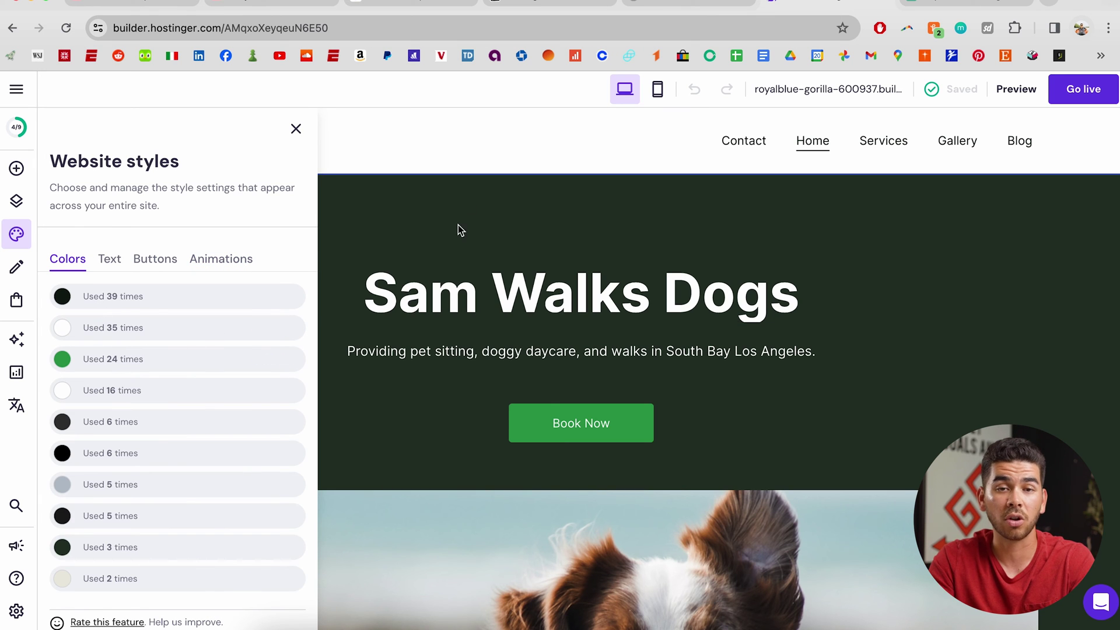
left_click(296, 129)
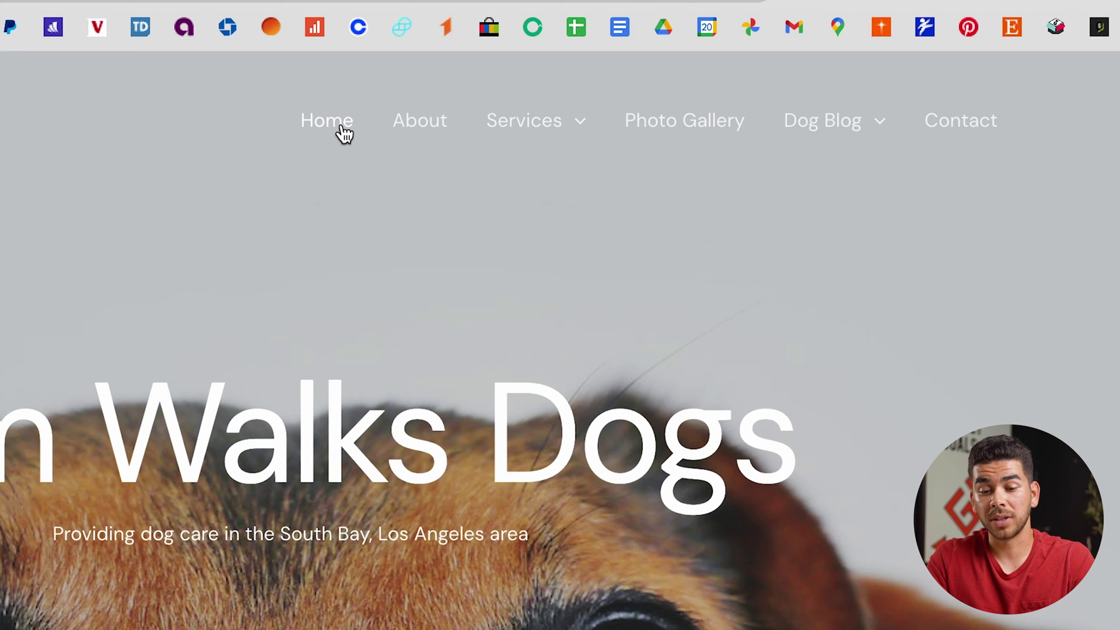
Switch to the website builder and move the Services page into a dropdown under Home in the navigation.
mouse_move(488, 117)
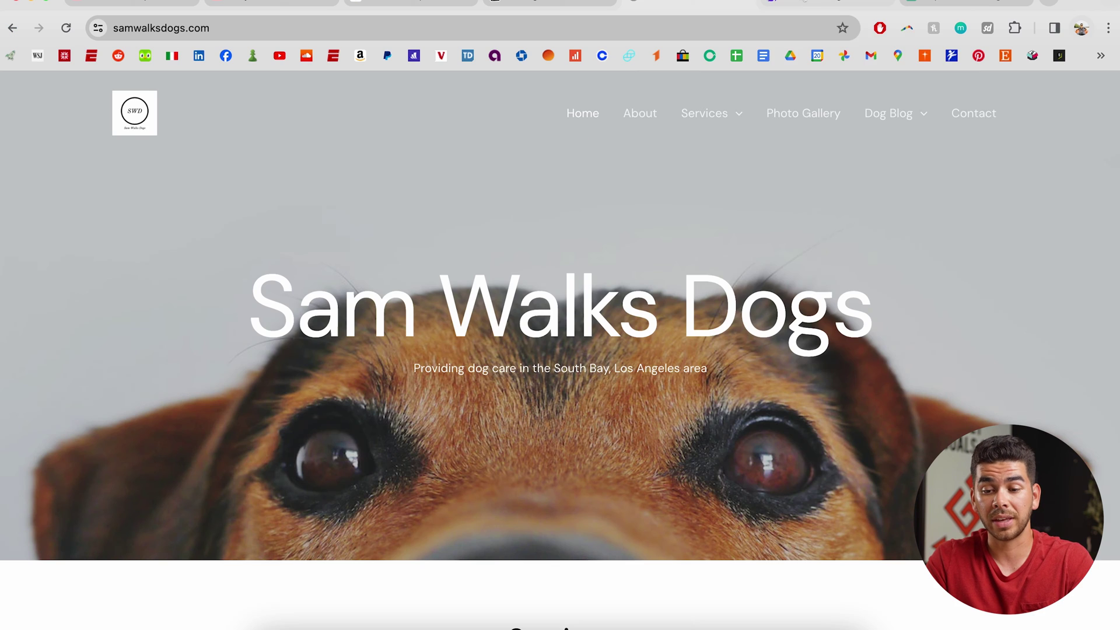
left_click(804, 2)
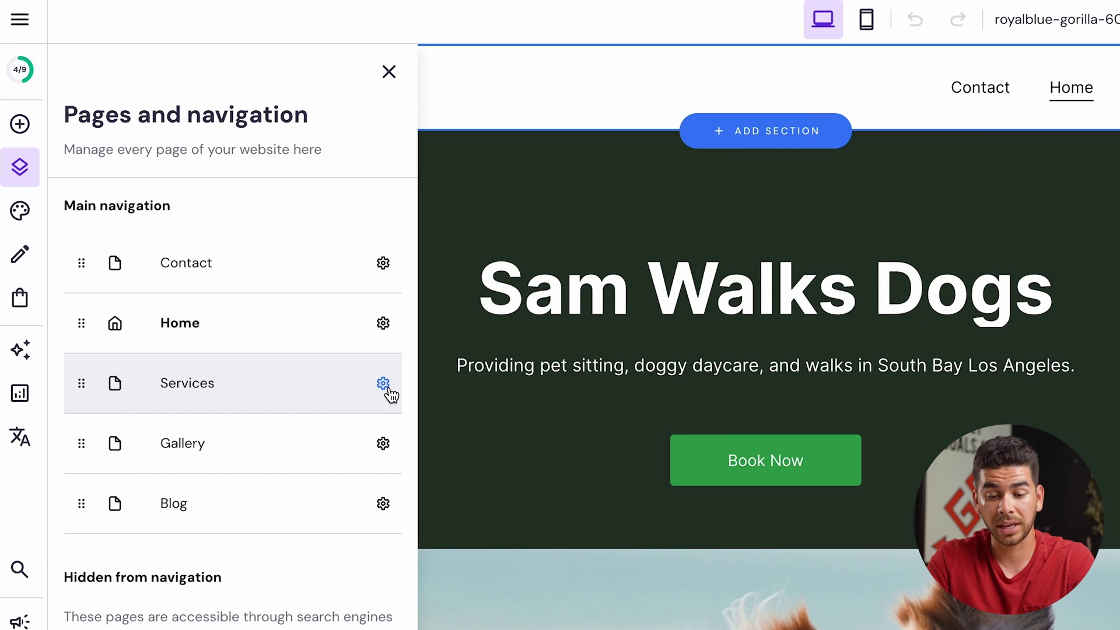
left_click(385, 386)
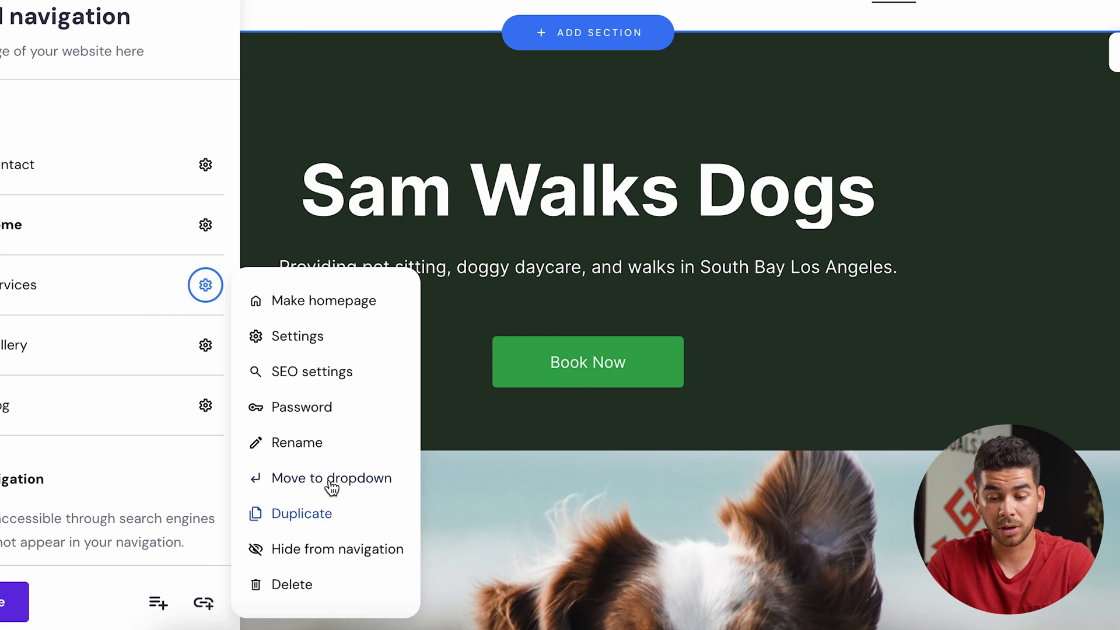
left_click(332, 480)
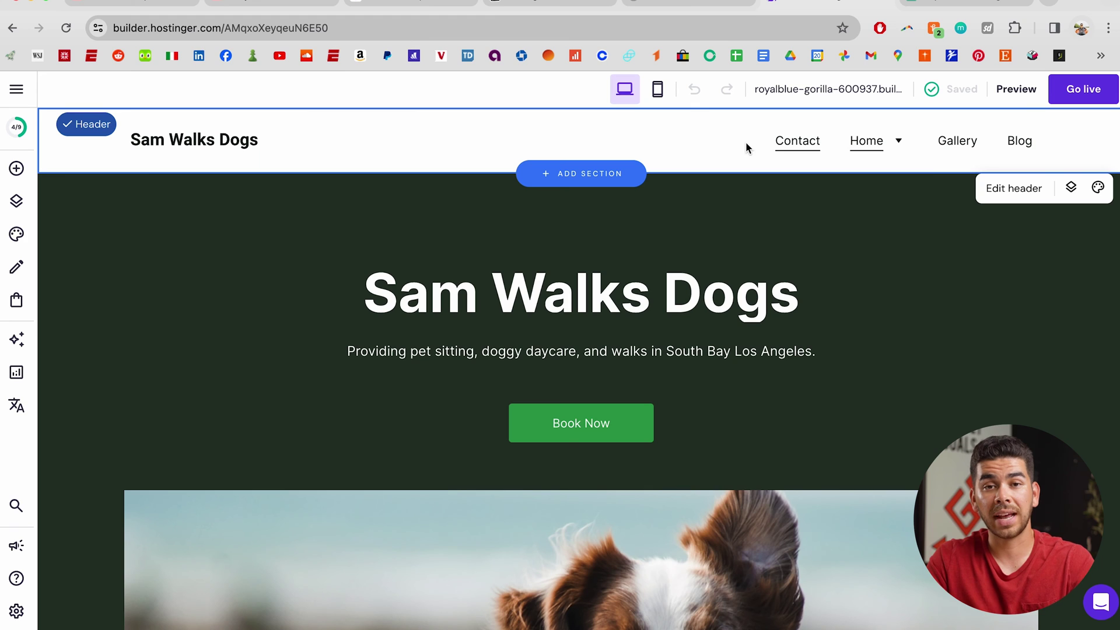
mouse_move(895, 147)
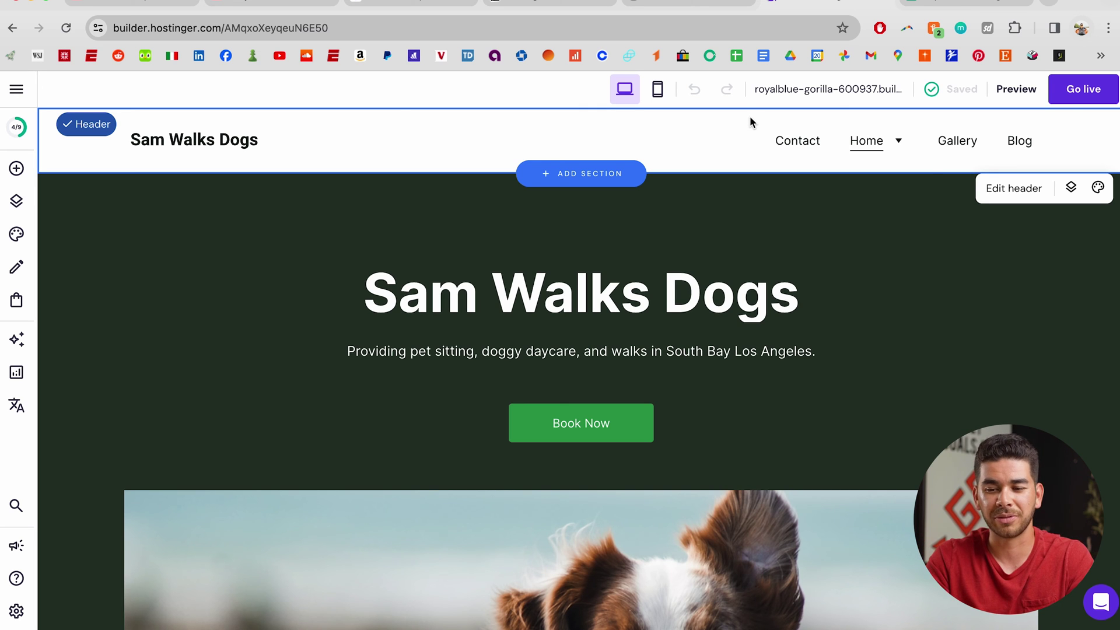
mouse_move(853, 149)
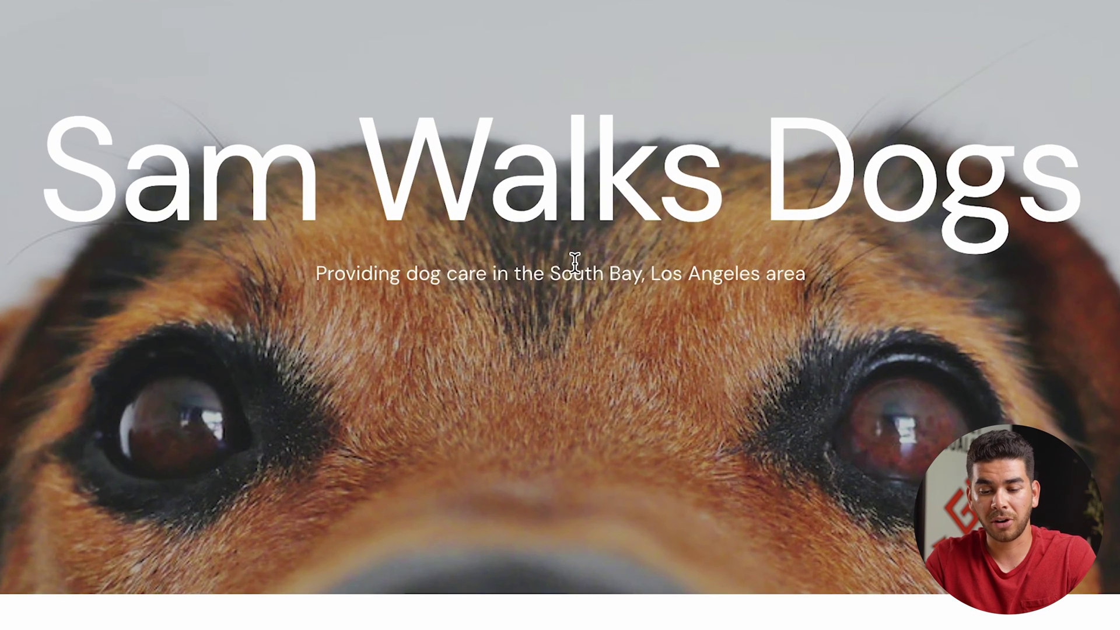
Switch to the samwalksdogs.com home page and review its tagline, services, reviews, about section and footer as a layout reference.
triple_click(574, 263)
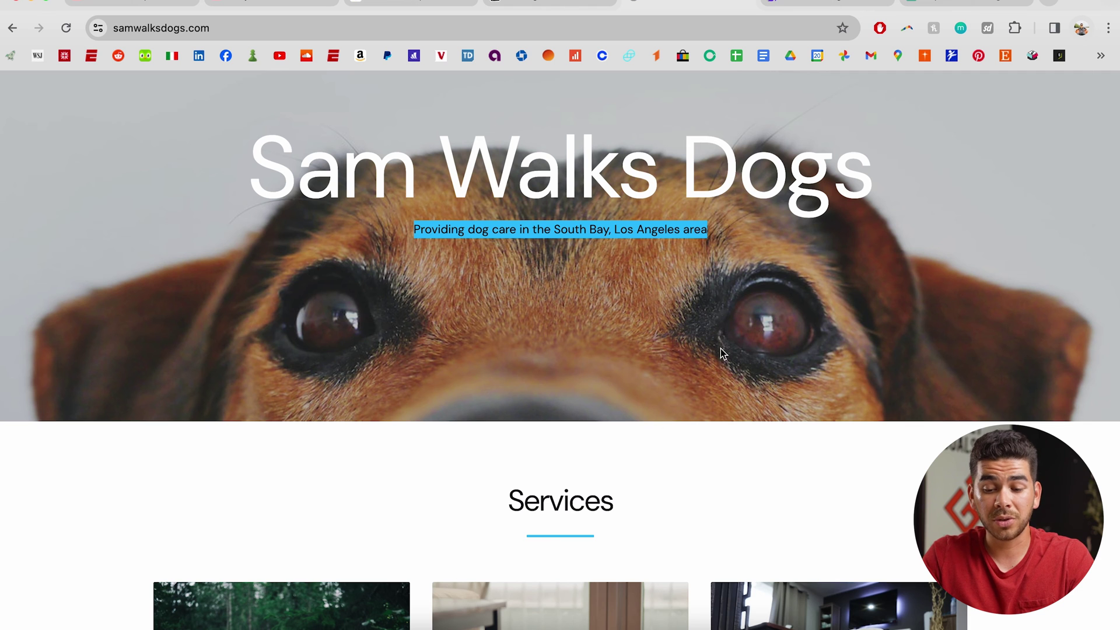
scroll(815, 340, "down", 5)
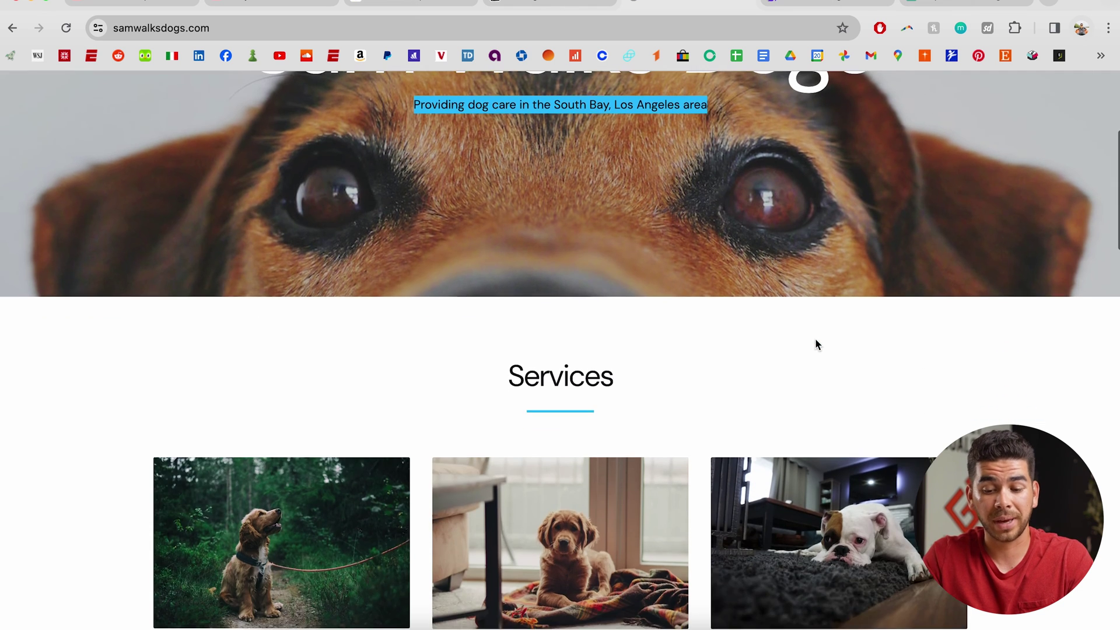
scroll(816, 345, "up", 1)
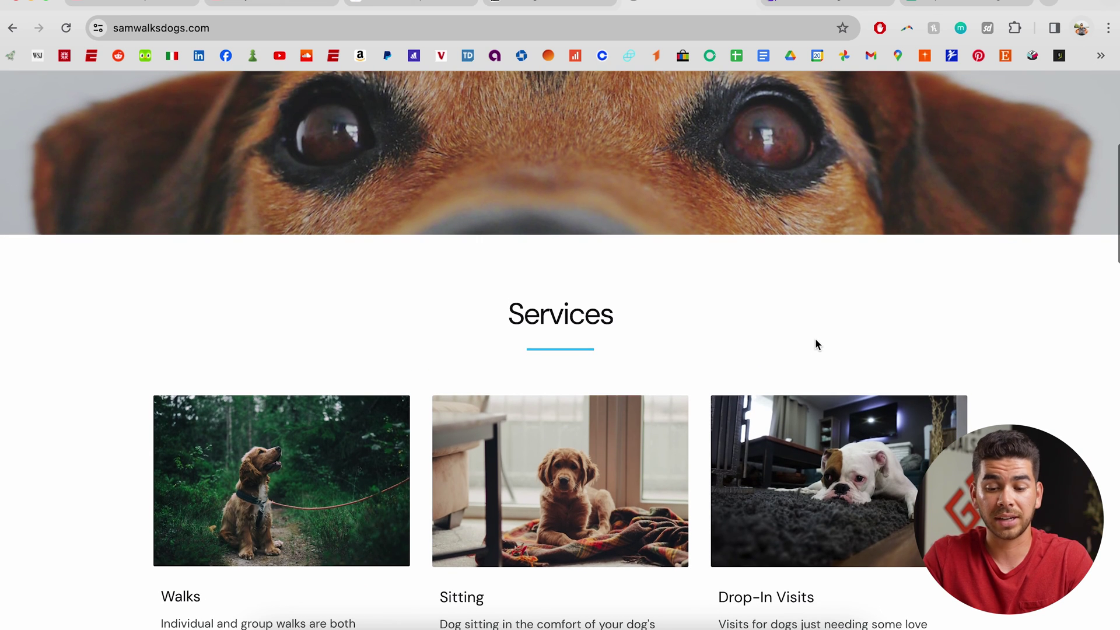
scroll(816, 345, "down", 3)
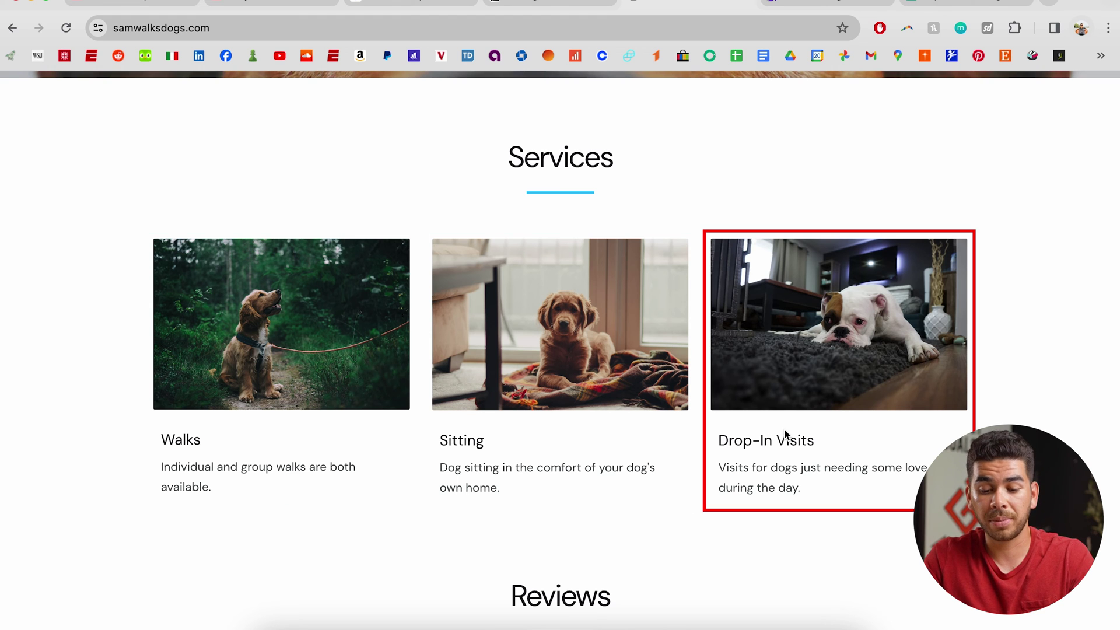
scroll(782, 432, "down", 9)
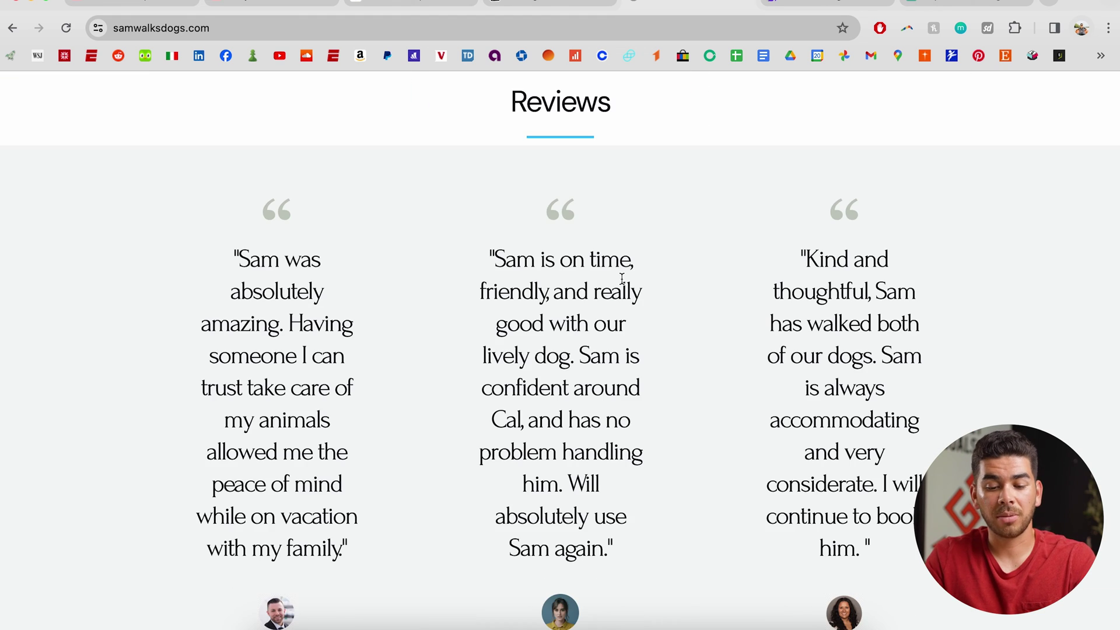
scroll(622, 279, "down", 1)
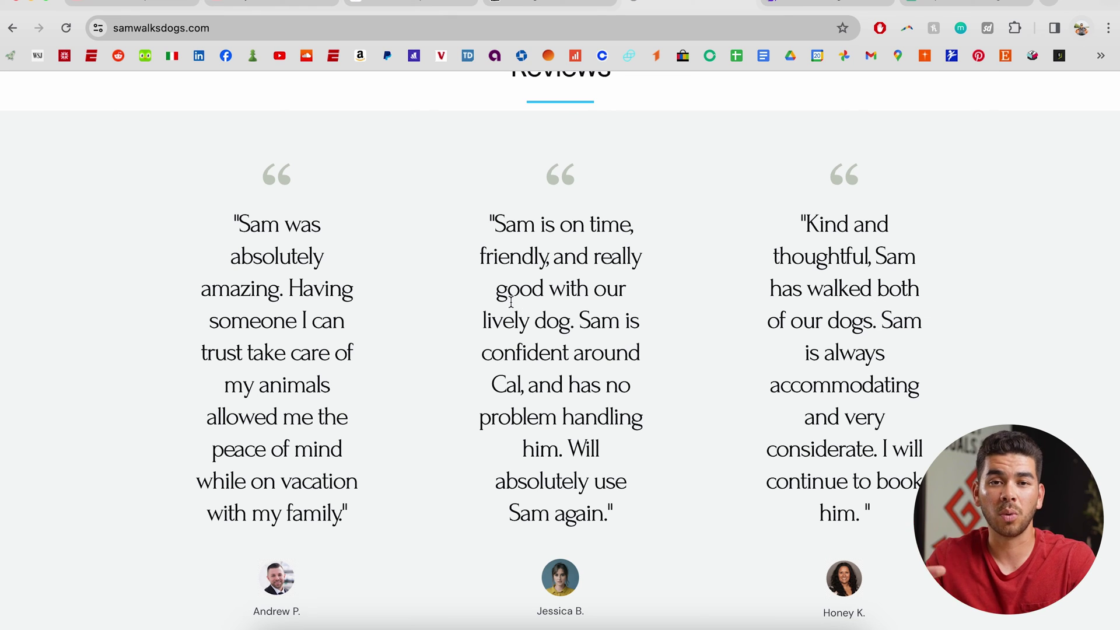
scroll(438, 270, "down", 11)
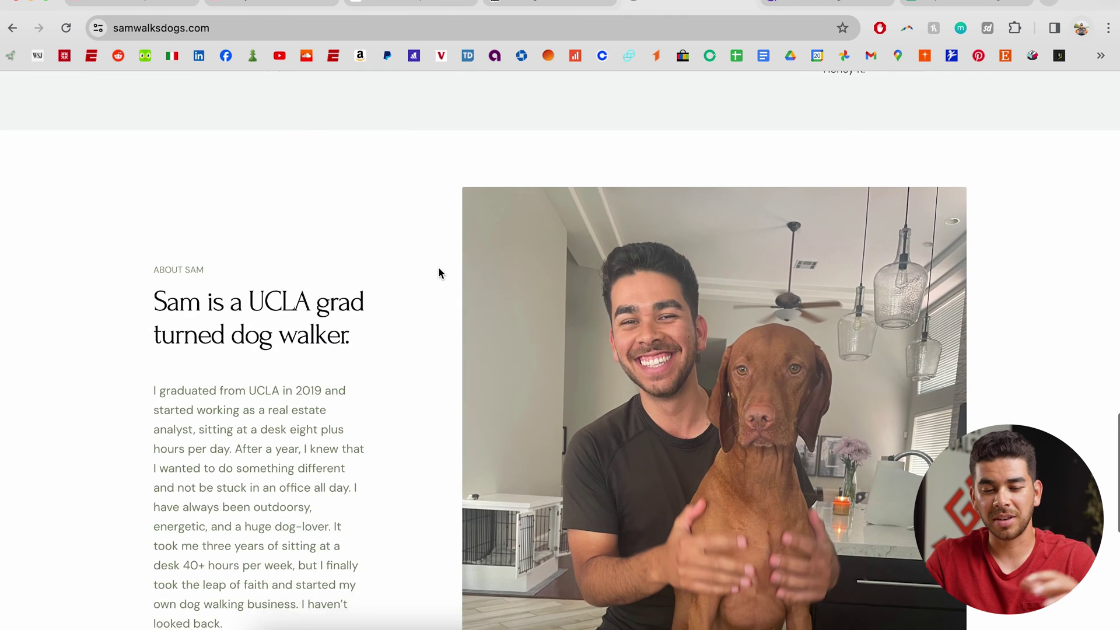
scroll(438, 270, "down", 1)
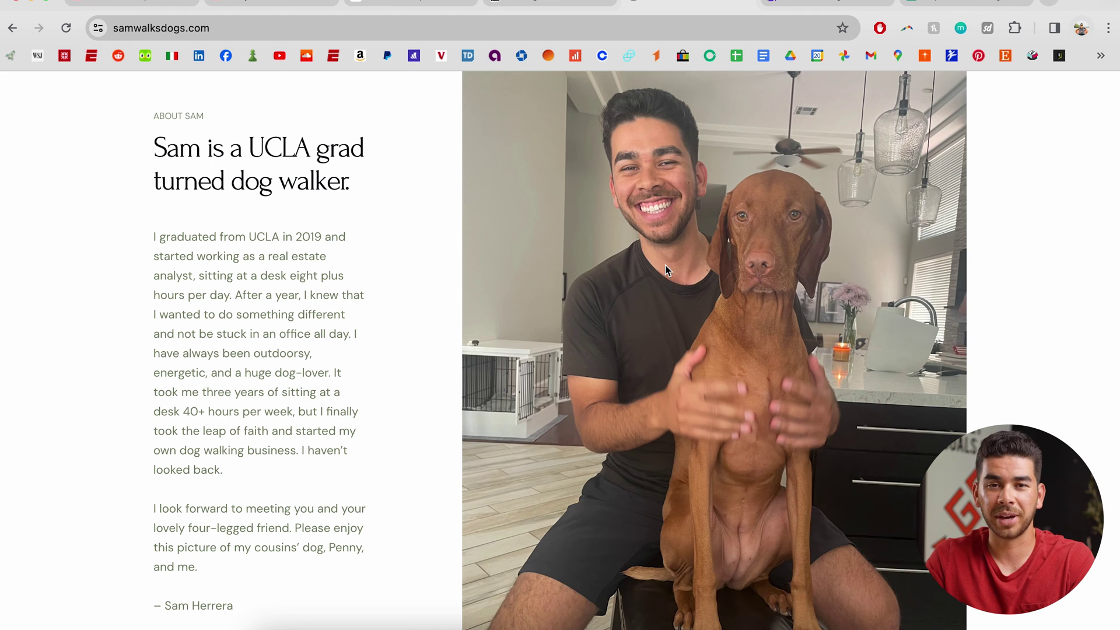
scroll(666, 266, "down", 5)
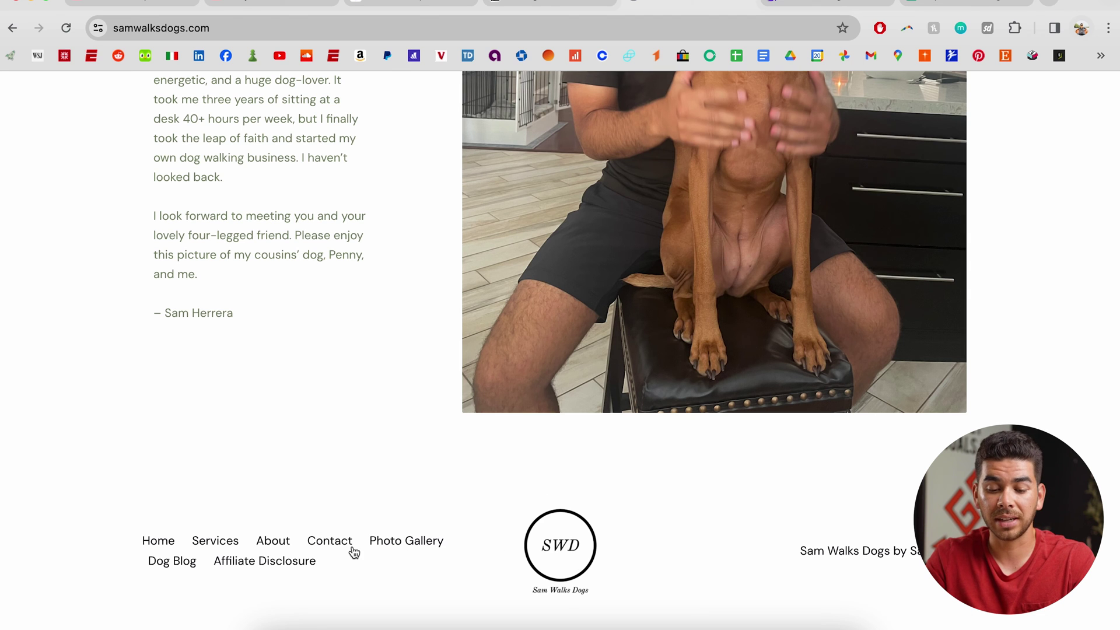
Return to the website builder and look at the contact form and footer of the home page.
left_click(818, 5)
scroll(743, 438, "down", 10)
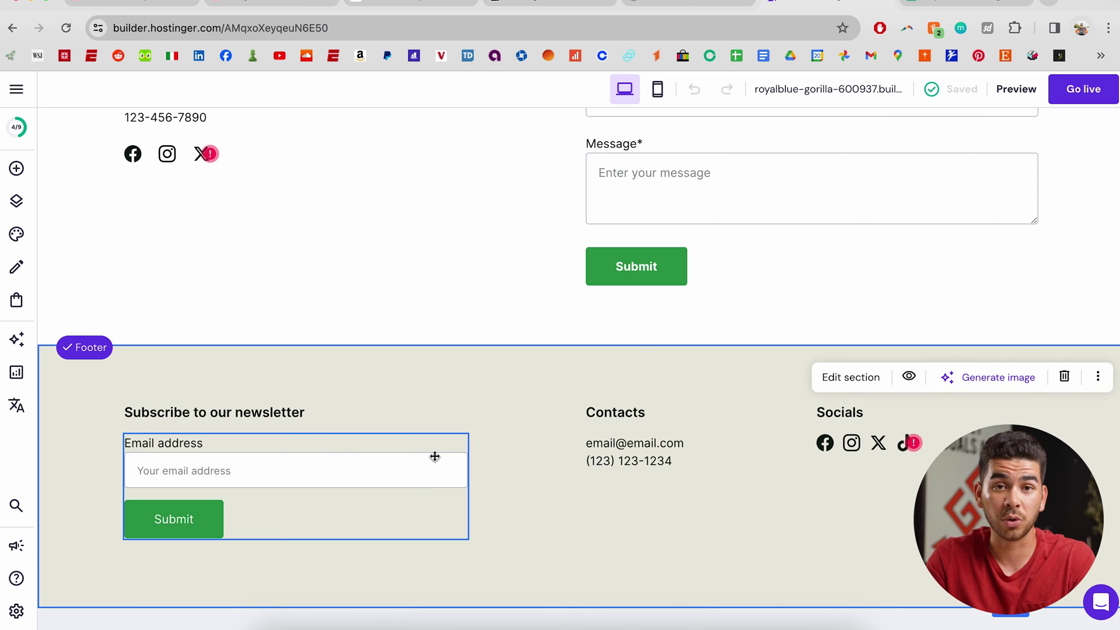
left_click(712, 11)
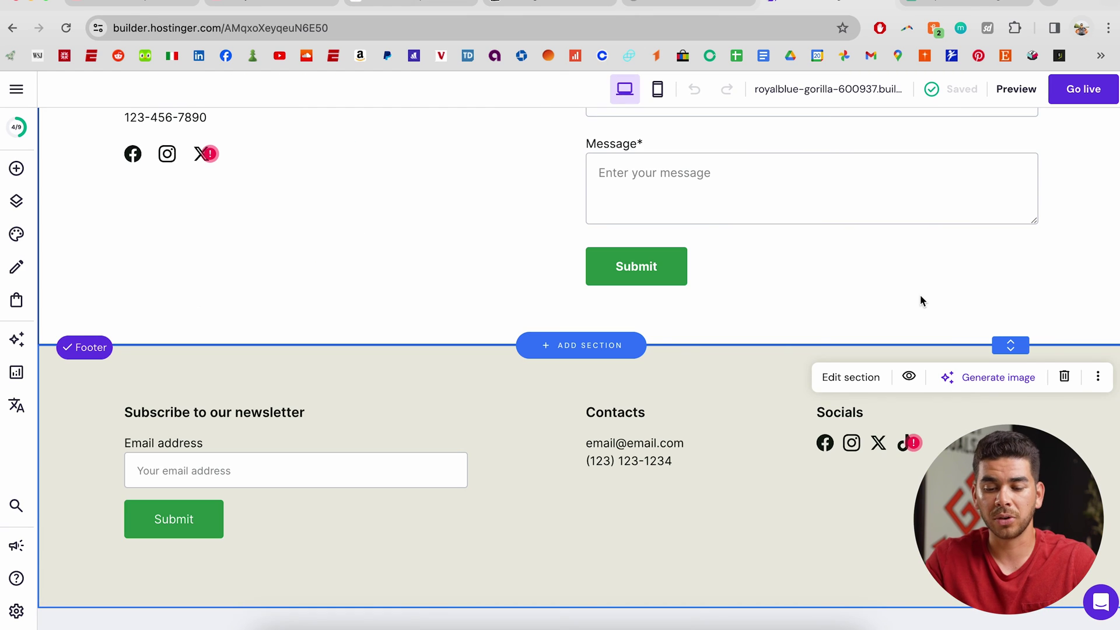
Switch to the About page of samwalksdogs.com and read its introduction, mission and values.
left_click(689, 3)
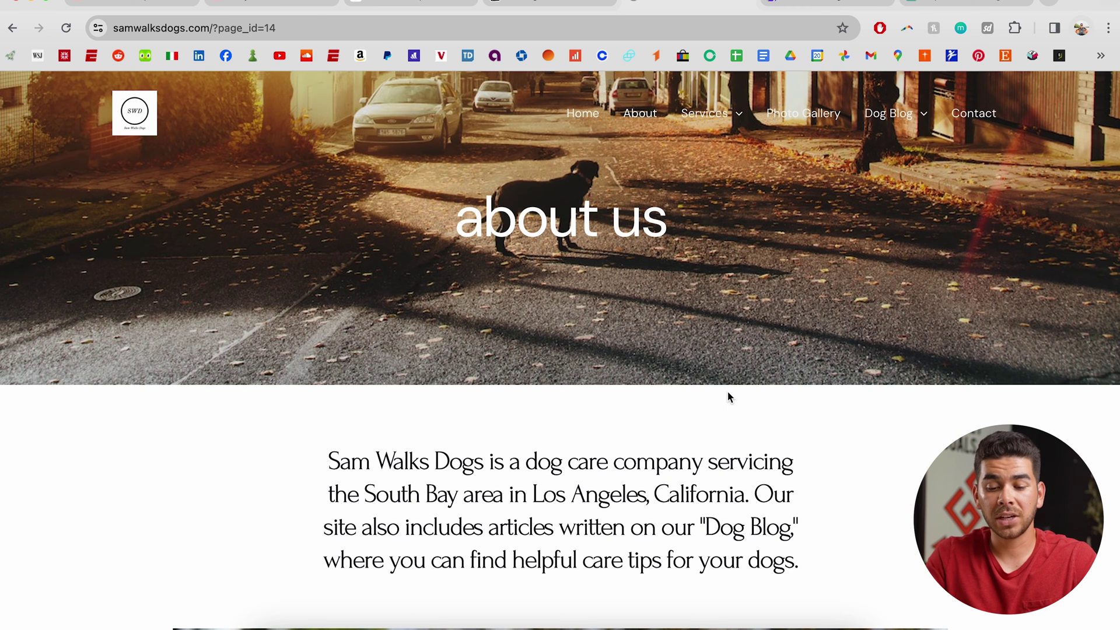
scroll(729, 397, "down", 5)
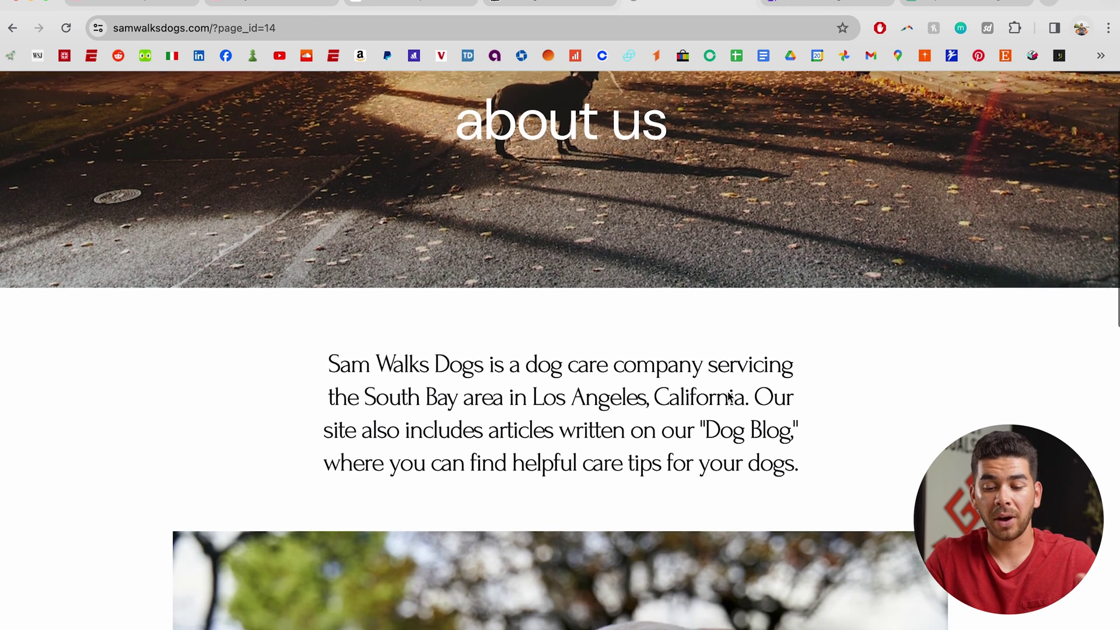
scroll(727, 391, "down", 6)
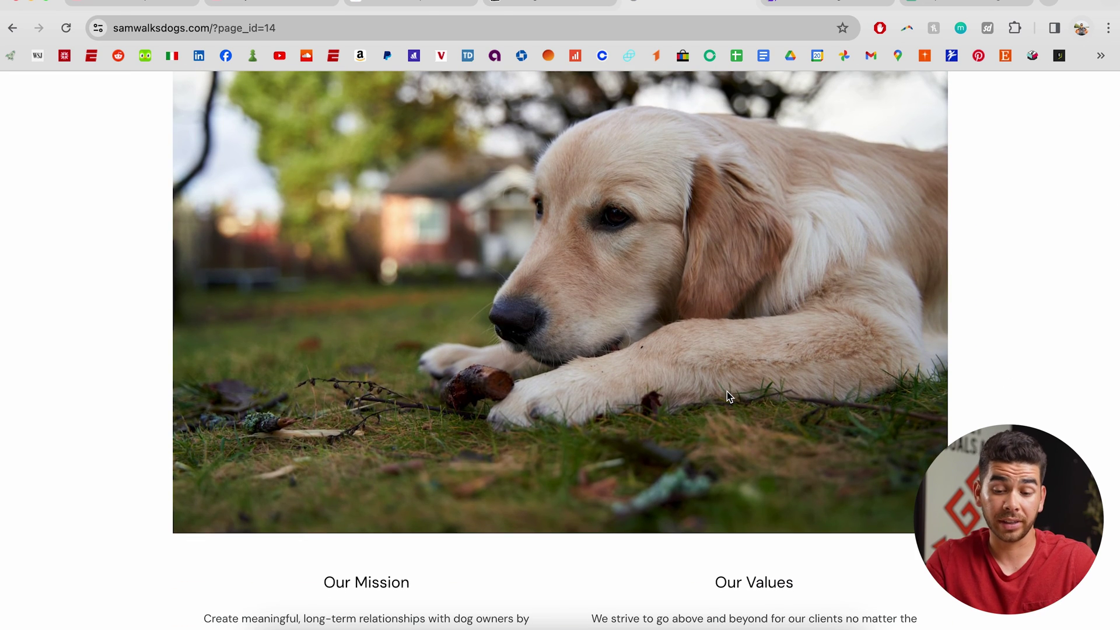
scroll(727, 391, "down", 3)
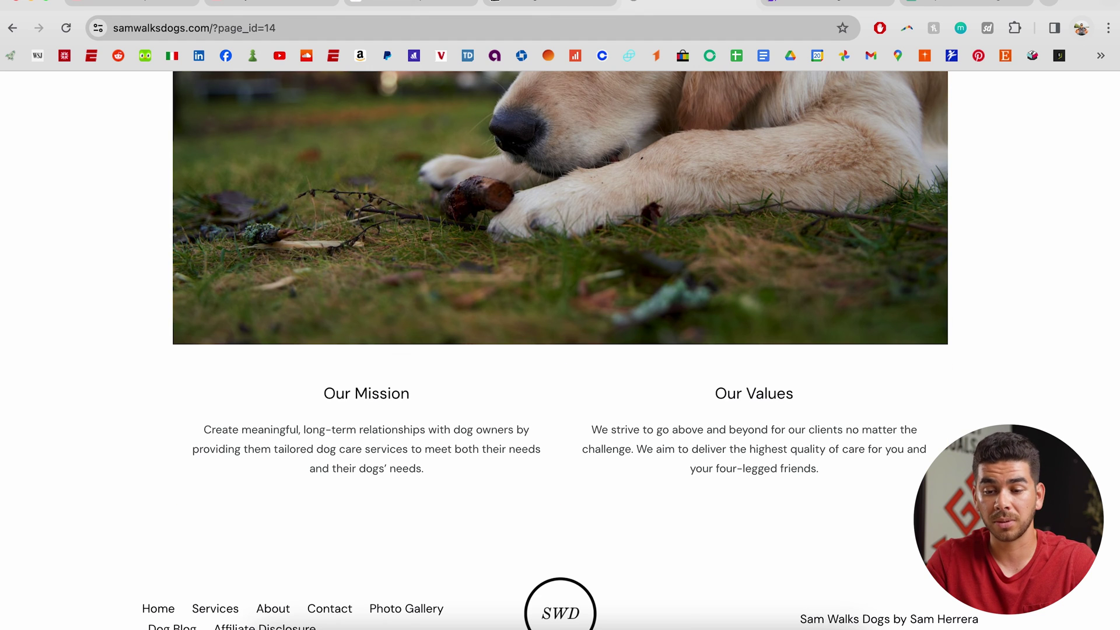
Return to the website builder and add an empty page named "About us" to the main navigation.
left_click(836, 8)
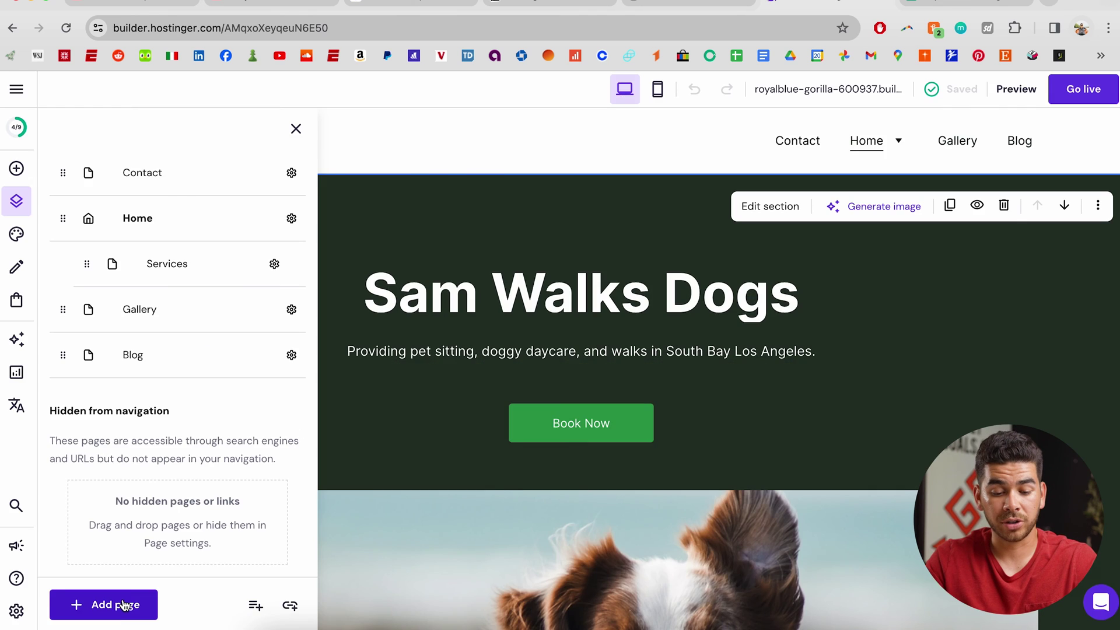
left_click(124, 605)
left_click(245, 231)
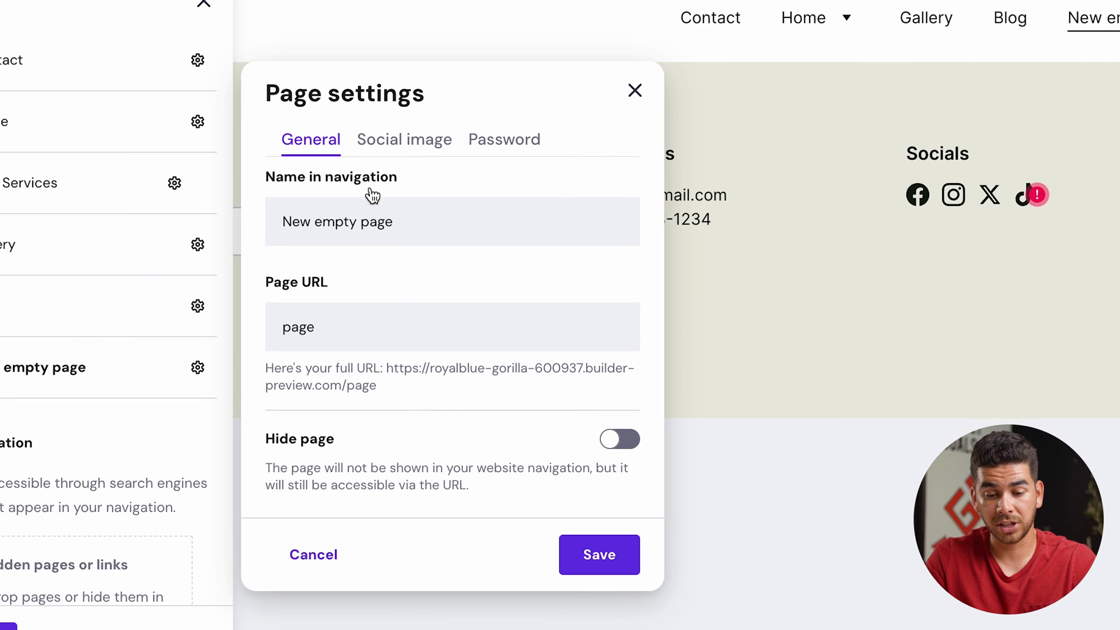
triple_click(420, 291)
type("About us")
key("Return")
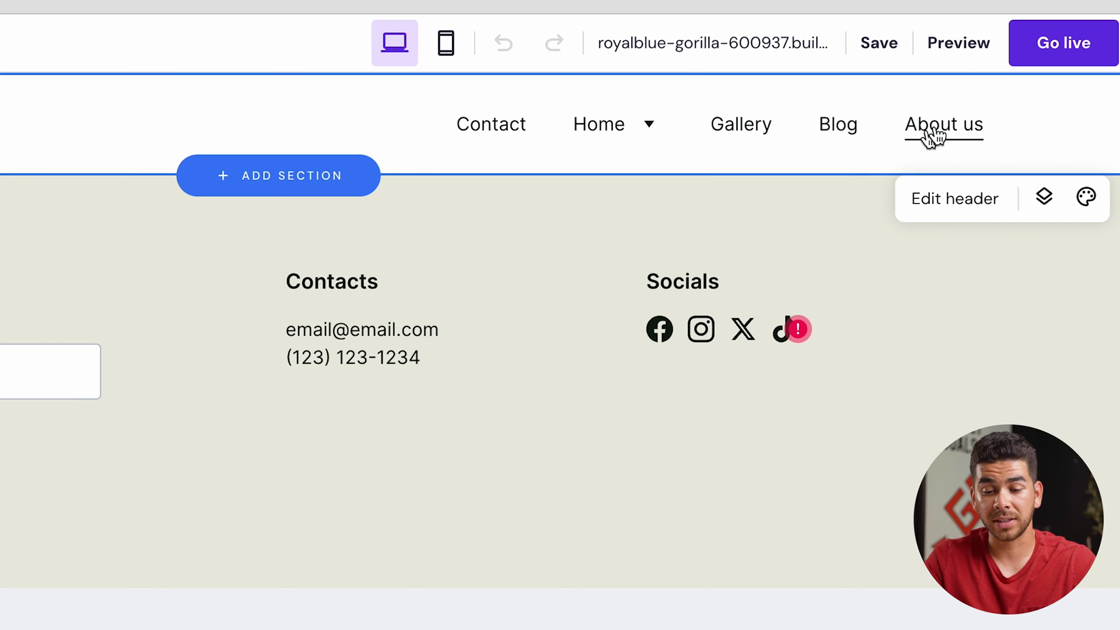
Add the white About section with a centered heading and three images to the About us page, and select its first image.
left_click(303, 176)
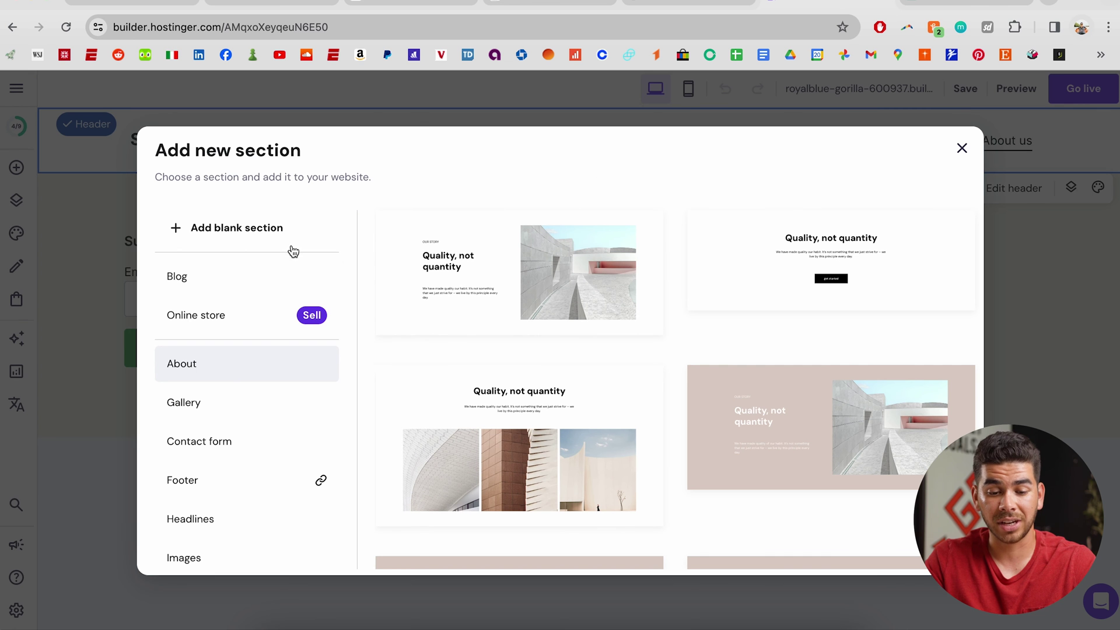
scroll(459, 350, "down", 3)
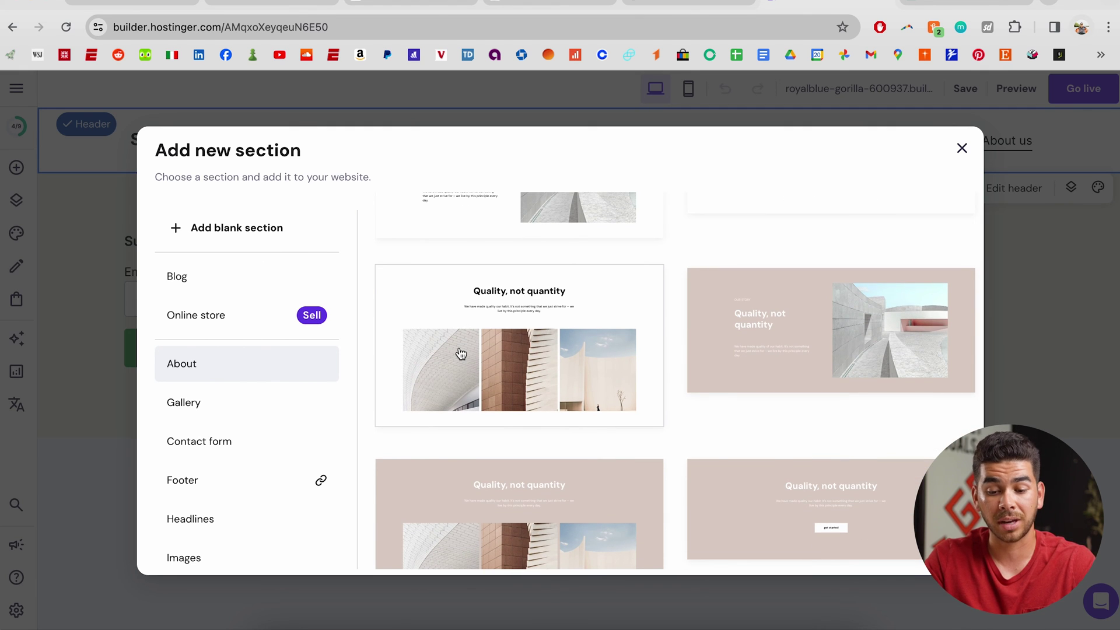
left_click(461, 353)
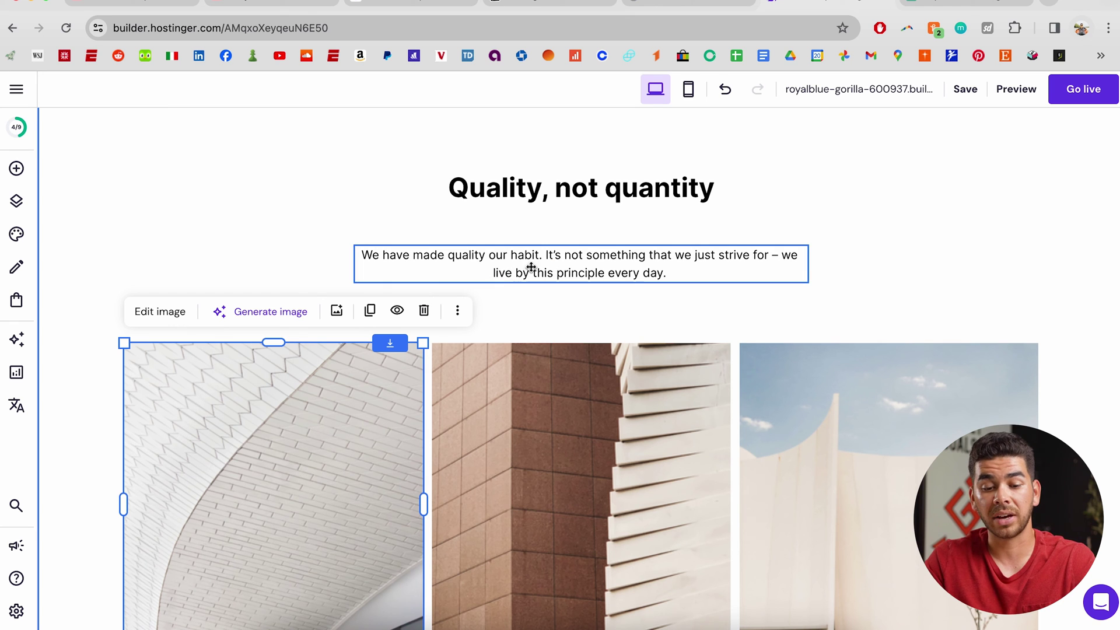
left_click(337, 310)
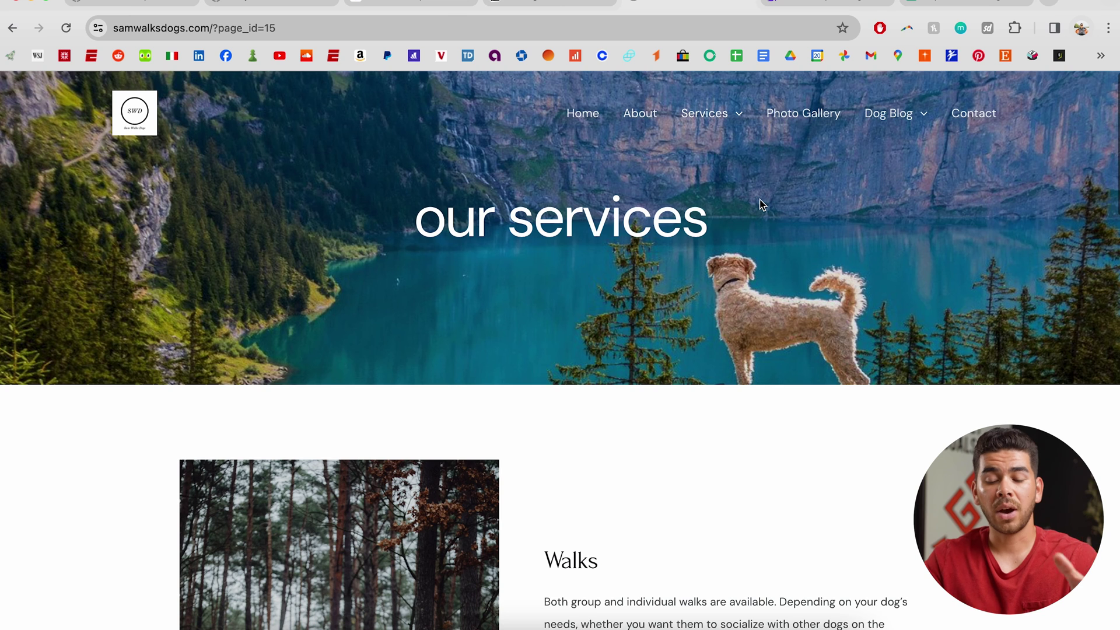
Review the services page of samwalksdogs.com, covering walks, sitting and drop-in visits, and open the details of the drop-in visits.
scroll(761, 216, "down", 7)
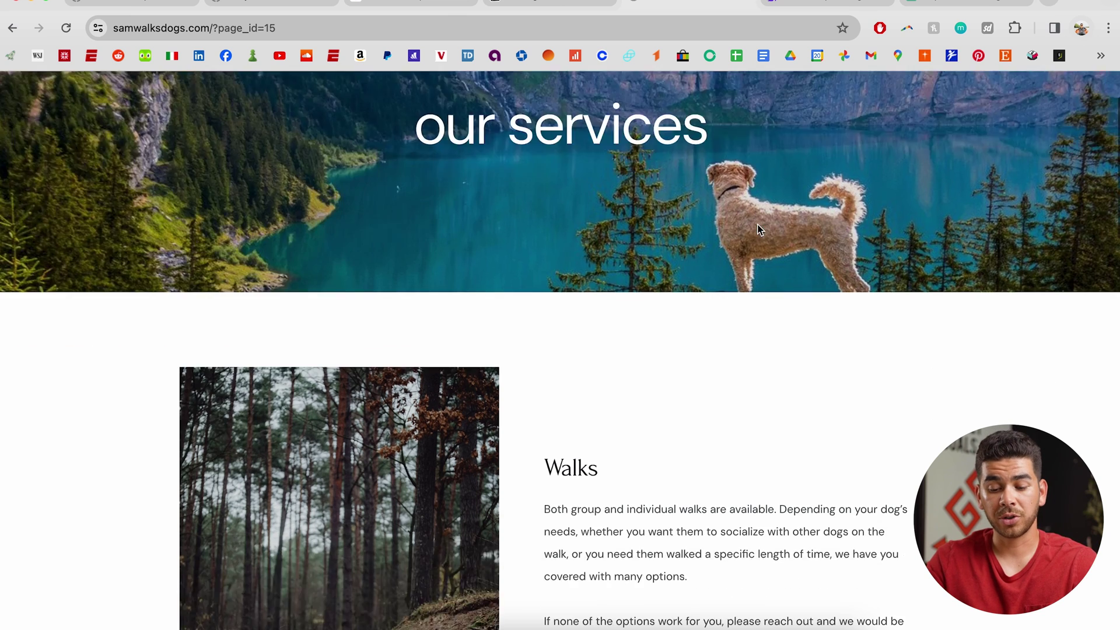
scroll(757, 225, "down", 9)
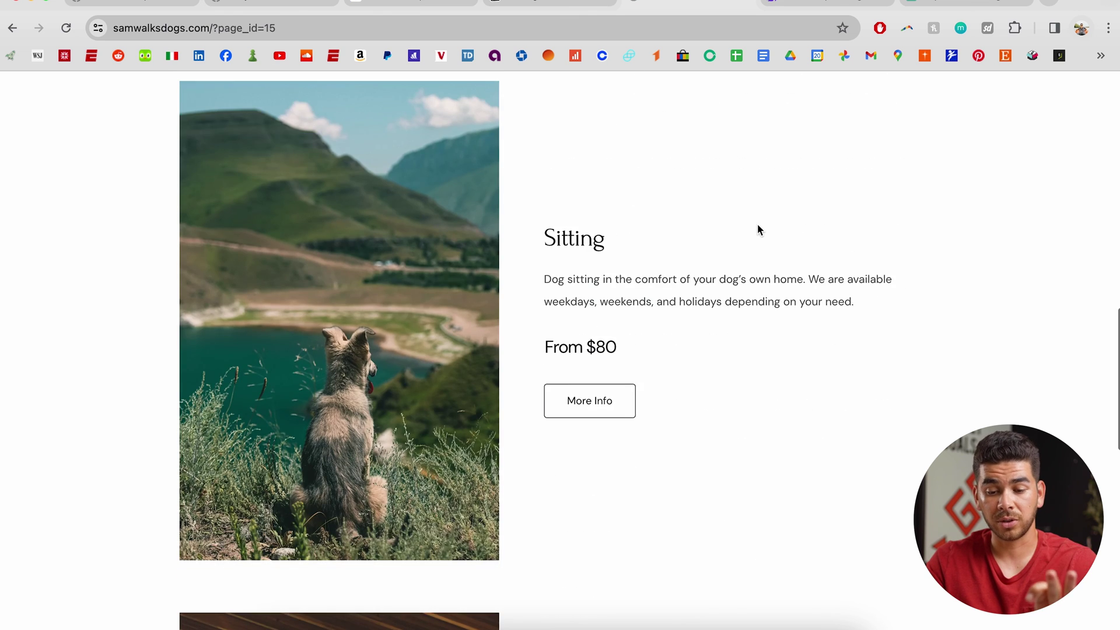
scroll(757, 227, "down", 9)
scroll(658, 228, "up", 1)
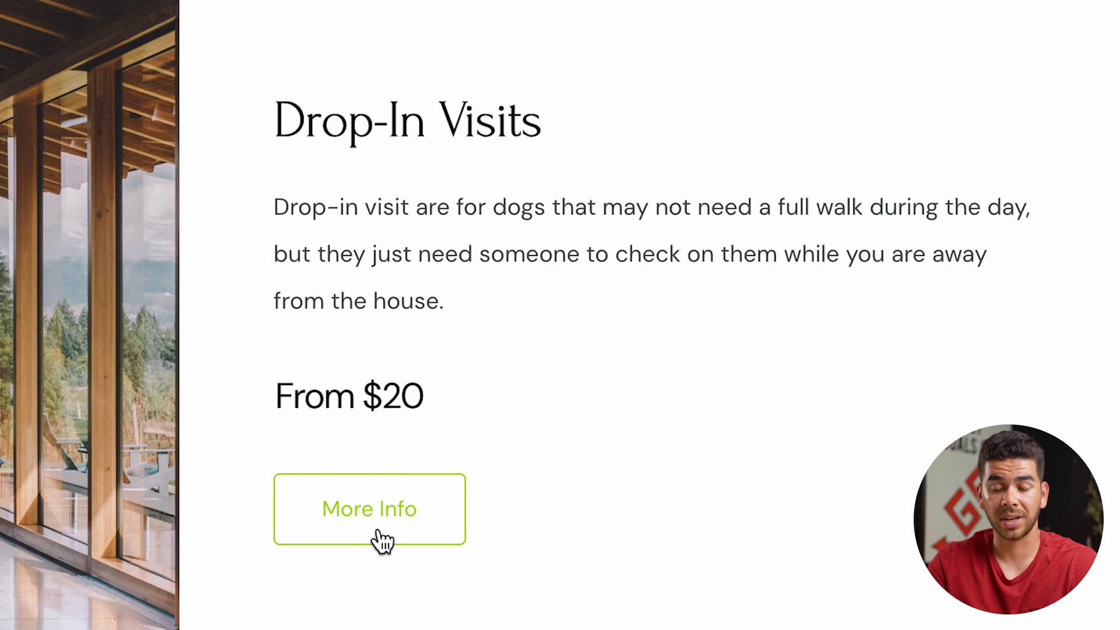
left_click(358, 514)
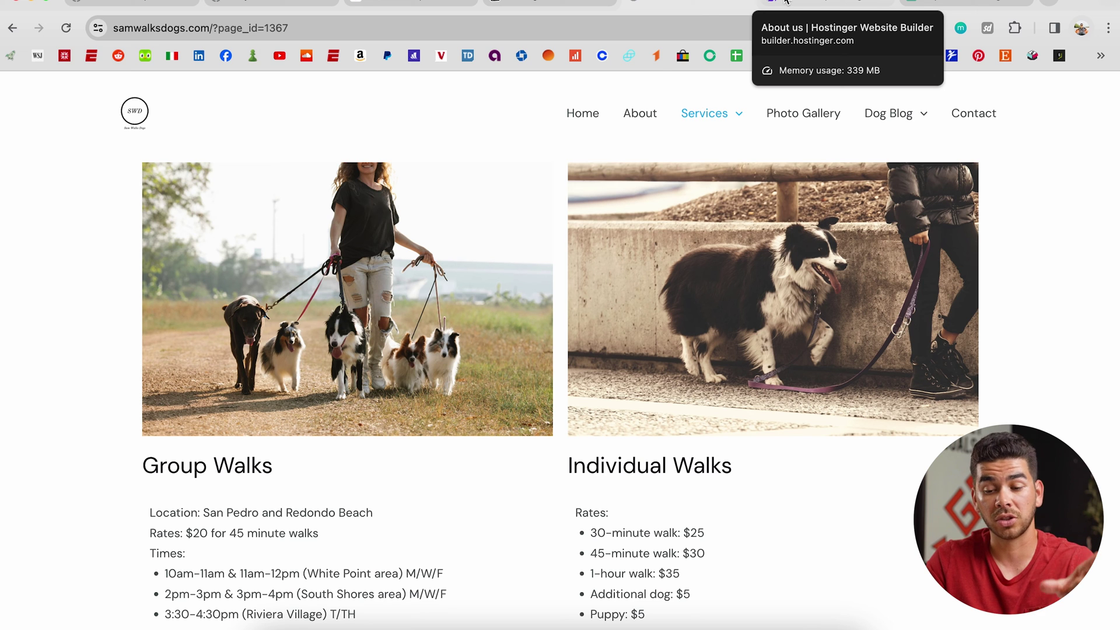
Return to the website builder and set the first image in the Quality, not quantity section to open a link.
left_click(785, 3)
scroll(477, 140, "up", 2)
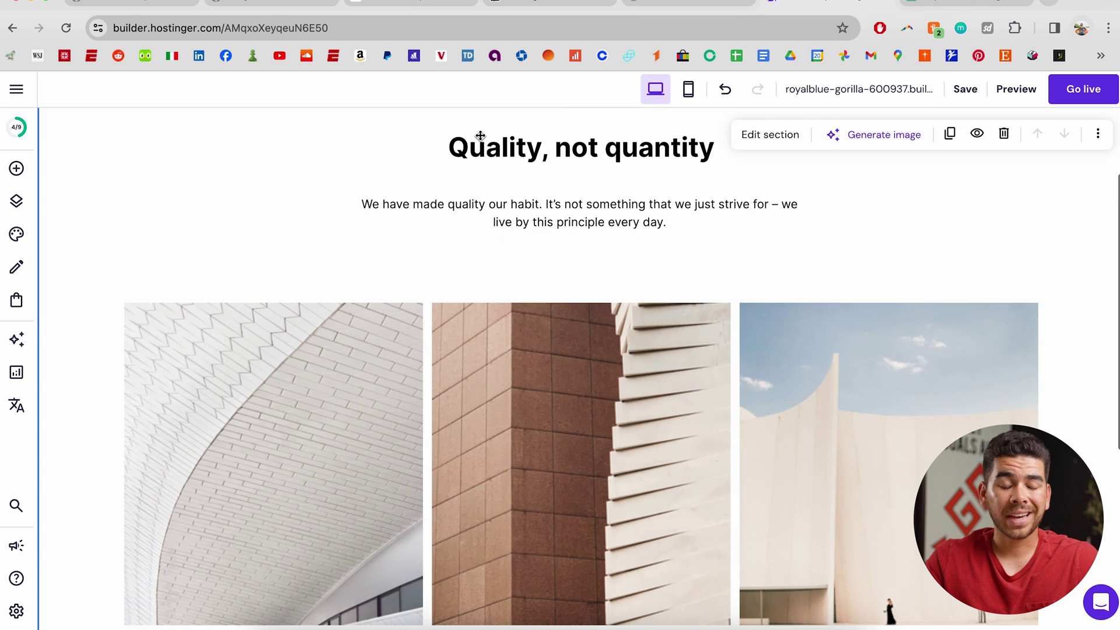
left_click(258, 339)
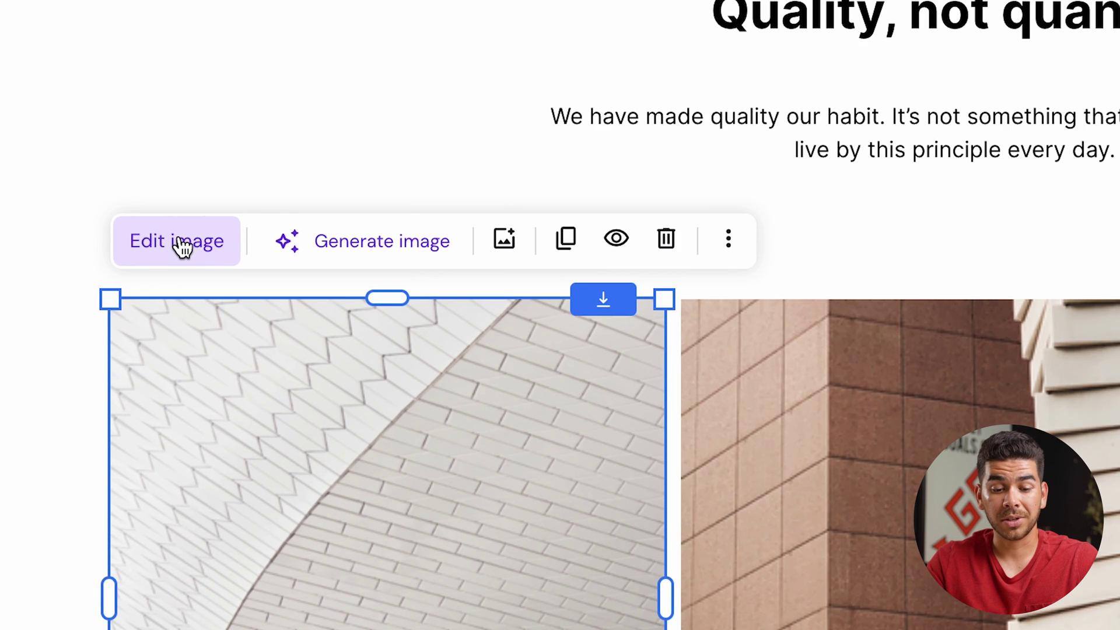
left_click(157, 271)
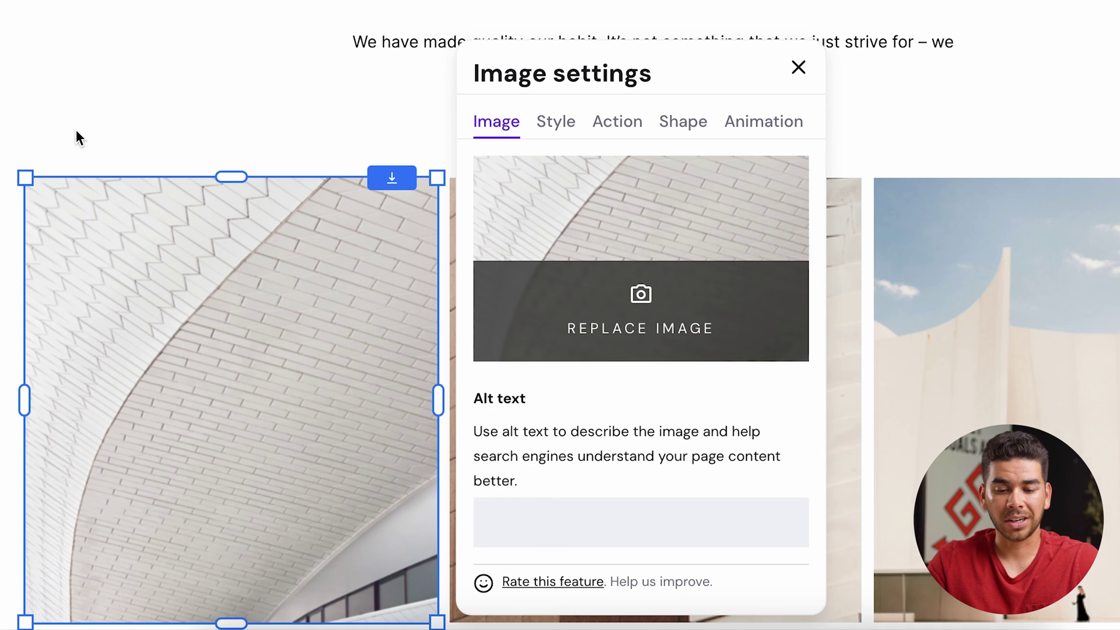
left_click(632, 120)
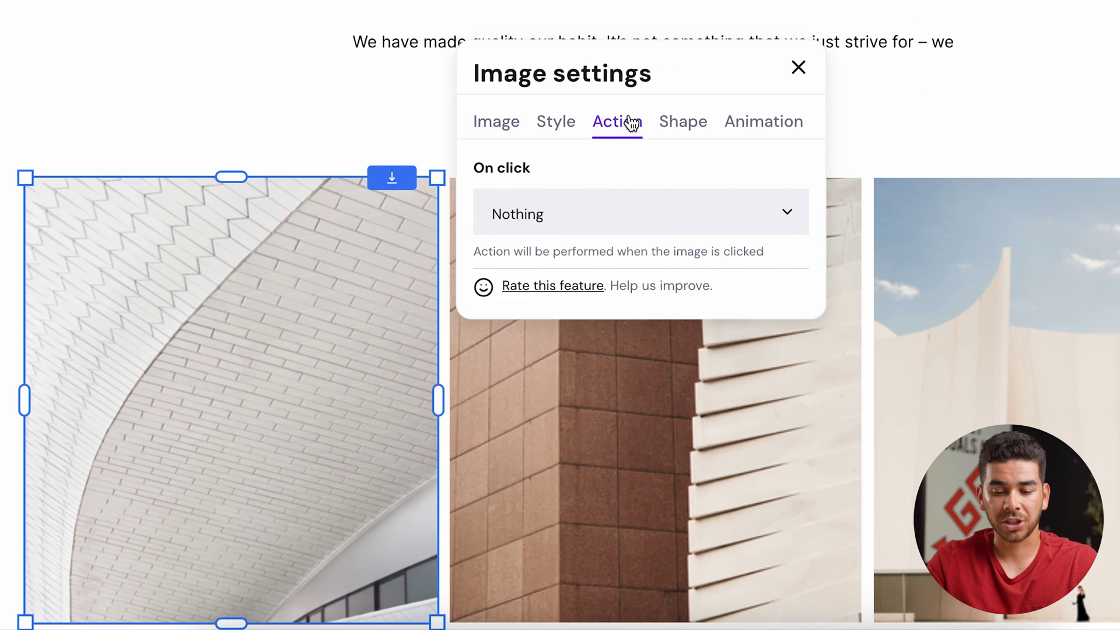
scroll(604, 253, "down", 2)
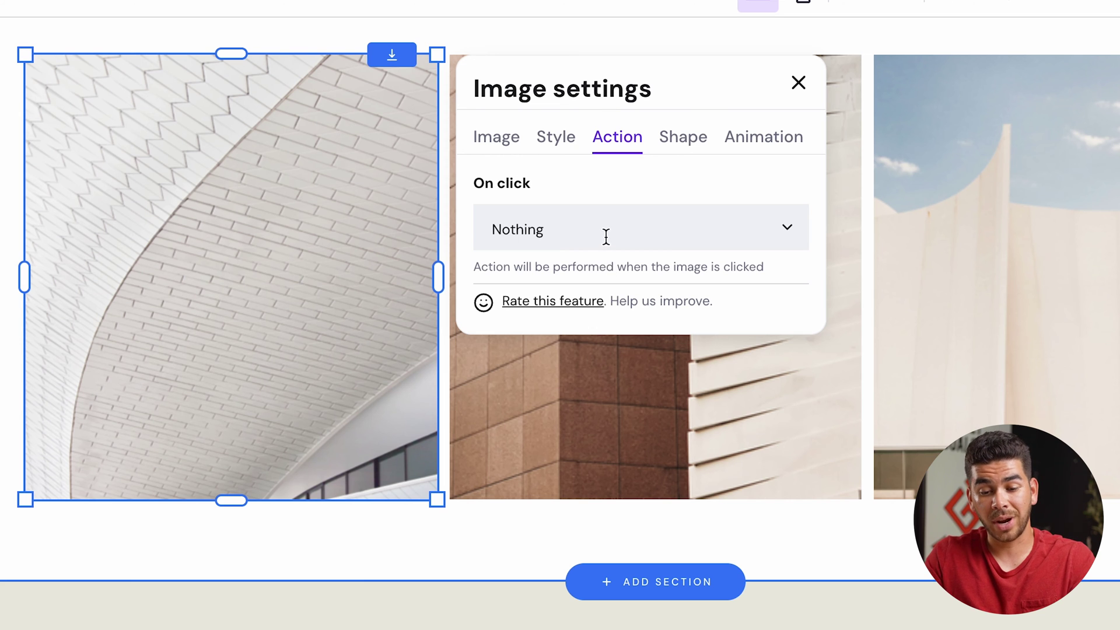
left_click(606, 236)
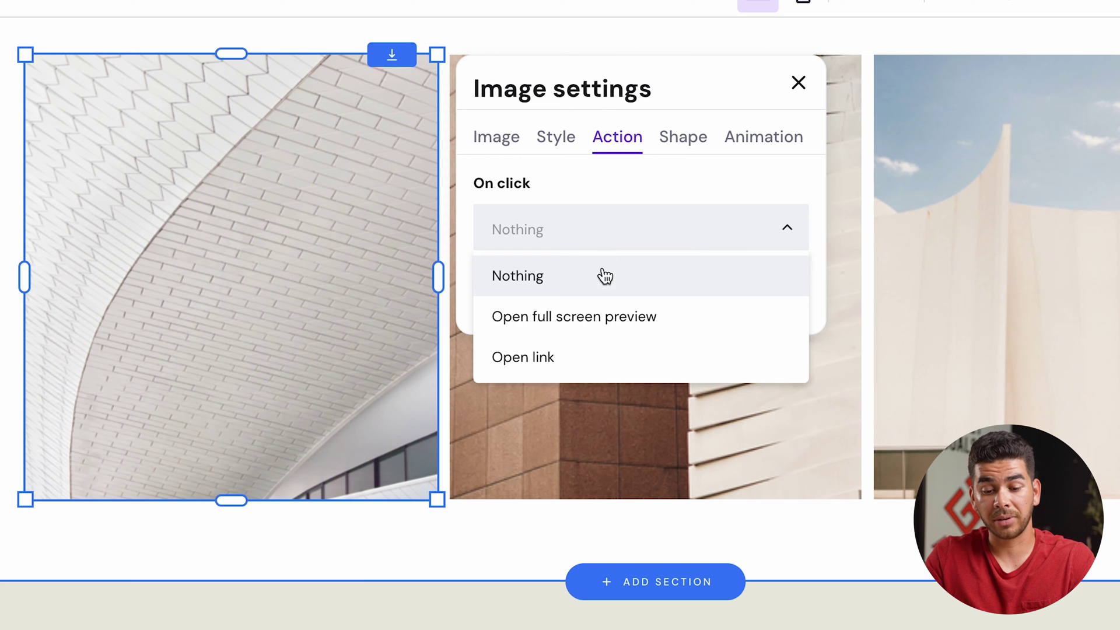
left_click(578, 357)
scroll(576, 351, "down", 1)
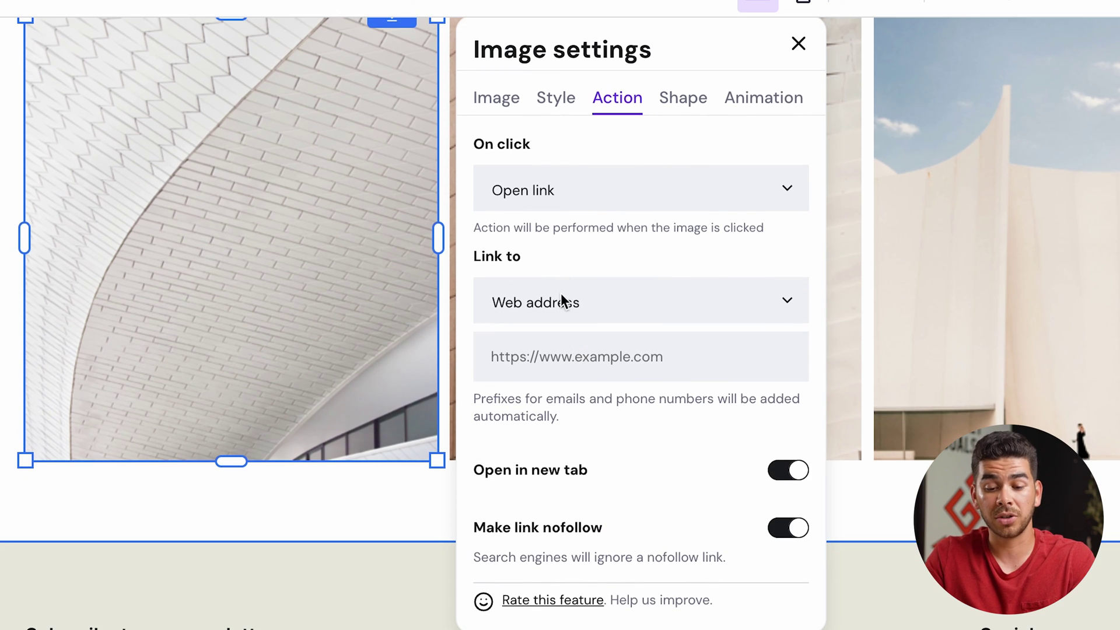
Link the image to the Services page and make the link open in a new tab.
left_click(562, 299)
scroll(565, 430, "down", 3)
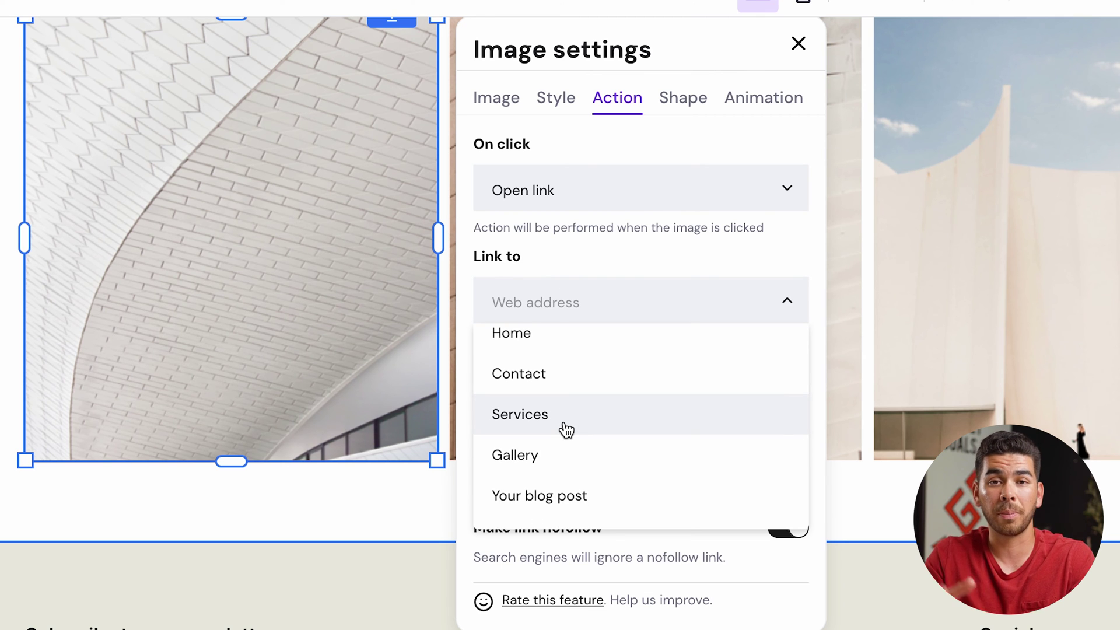
left_click(566, 430)
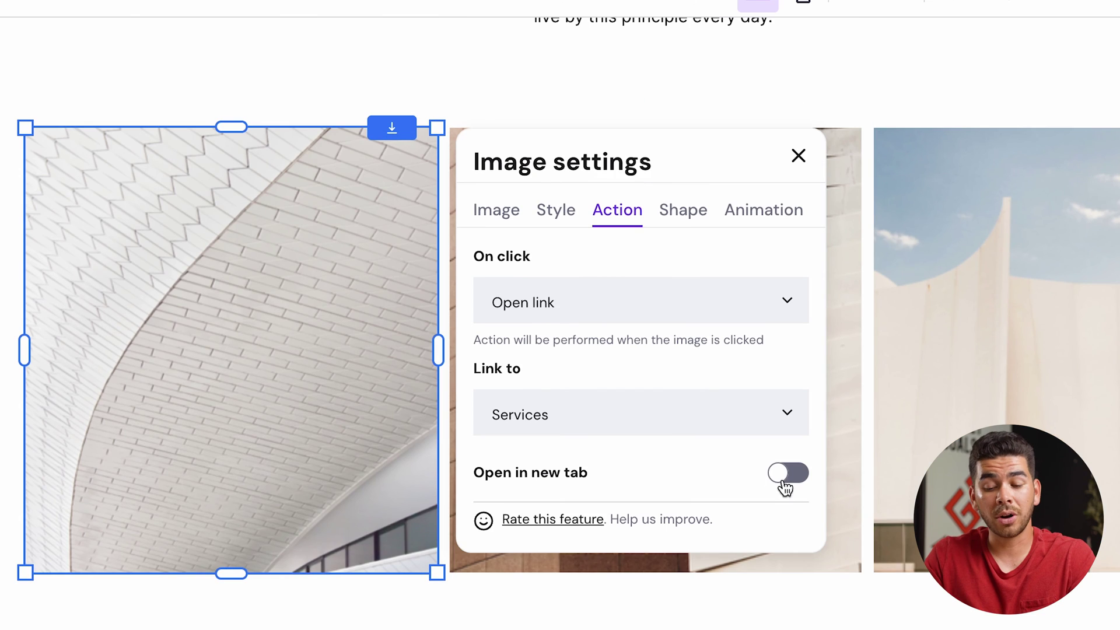
left_click(789, 477)
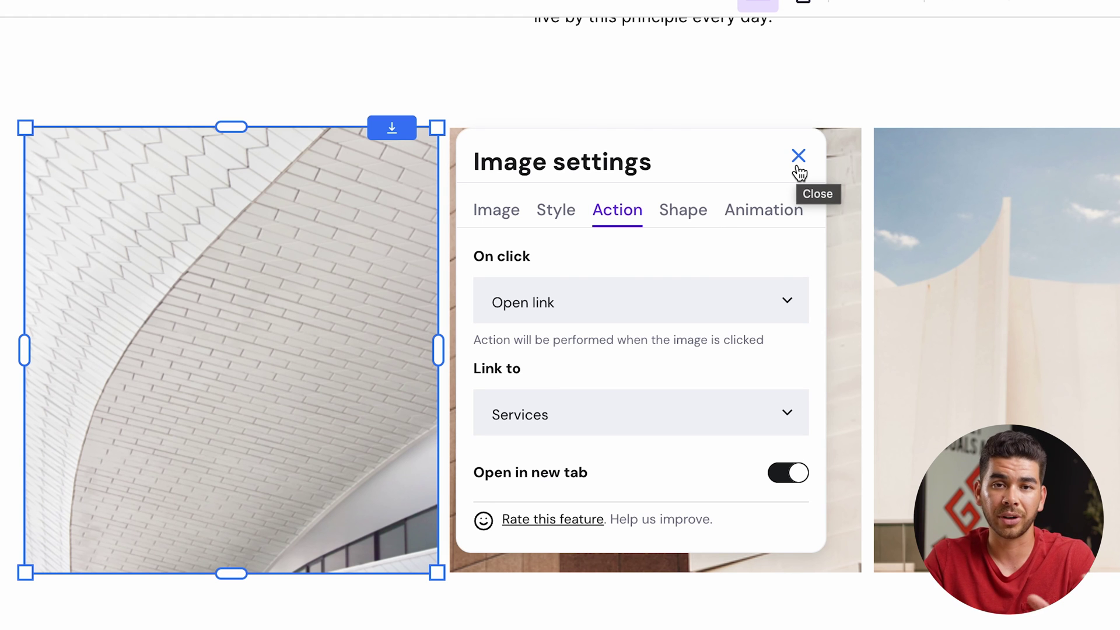
Open the Photo Gallery page of samwalksdogs.com and look through its first pictures.
left_click(788, 116)
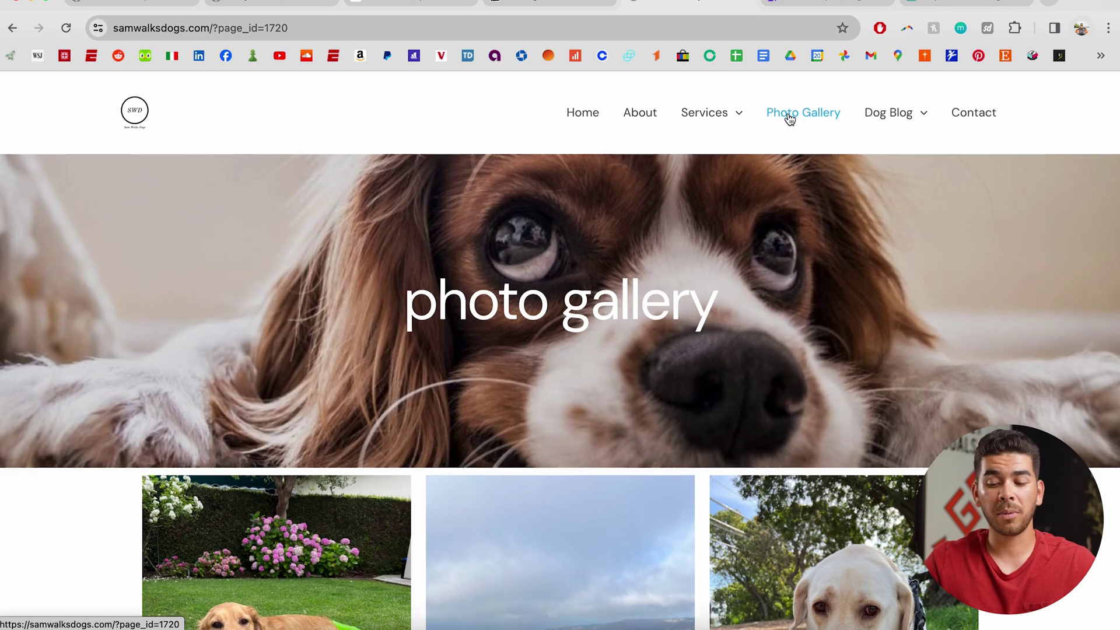
scroll(790, 118, "down", 5)
scroll(789, 117, "down", 2)
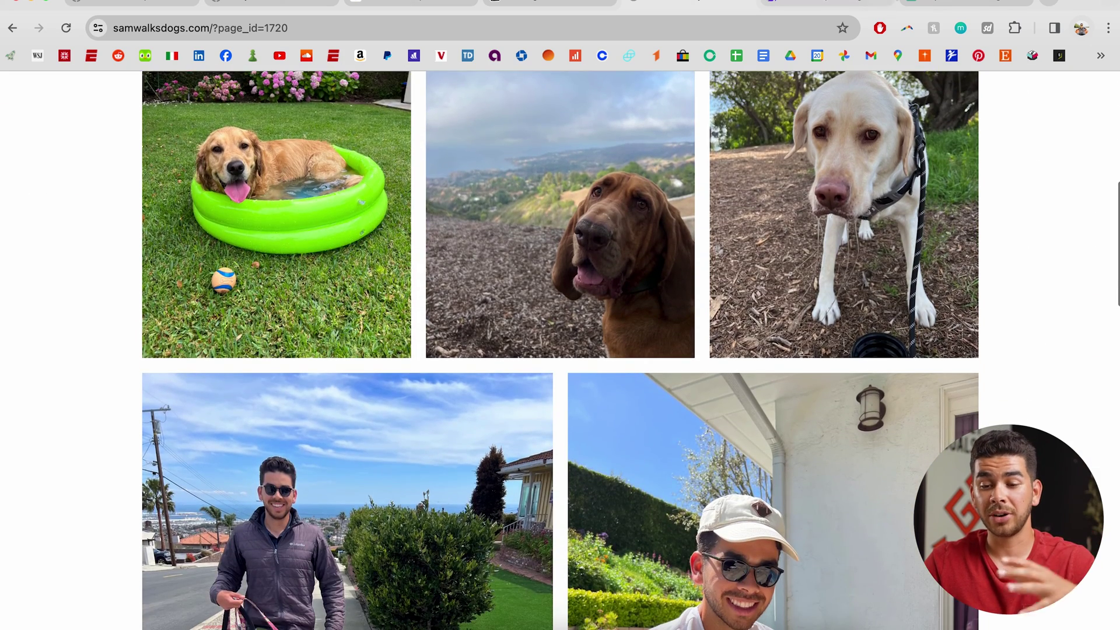
Switch back to the website builder, open the Gallery page and look over its image grid.
left_click(828, 2)
left_click(859, 88)
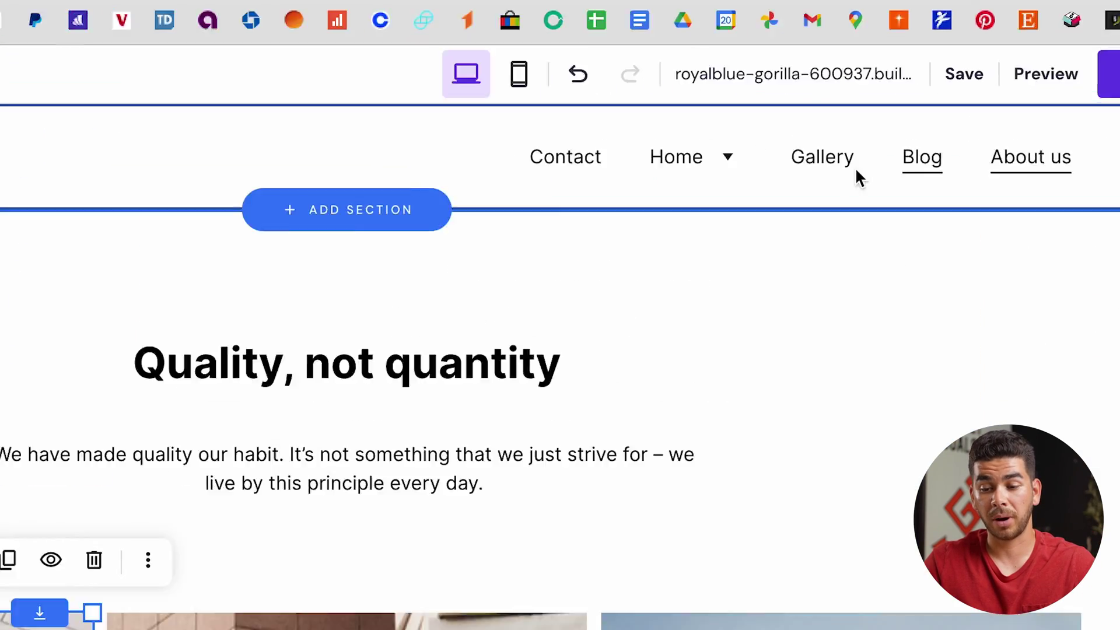
left_click(880, 142)
scroll(640, 389, "down", 10)
scroll(640, 389, "up", 10)
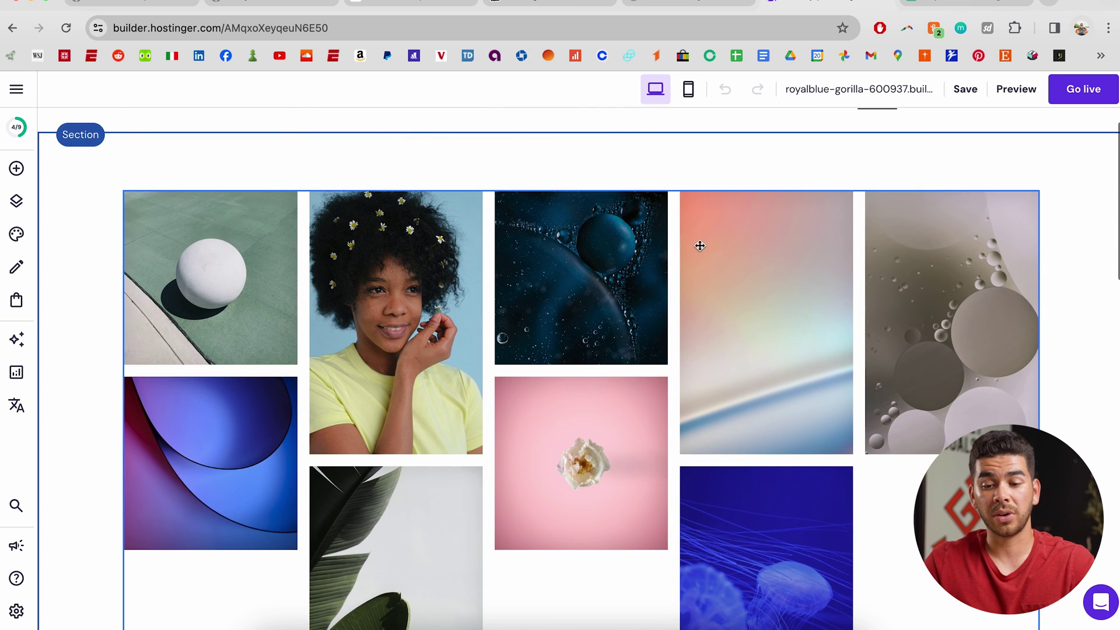
Go back to the samwalksdogs.com photo gallery and look through the remaining pictures.
left_click(693, 4)
scroll(521, 430, "down", 1)
scroll(520, 429, "down", 6)
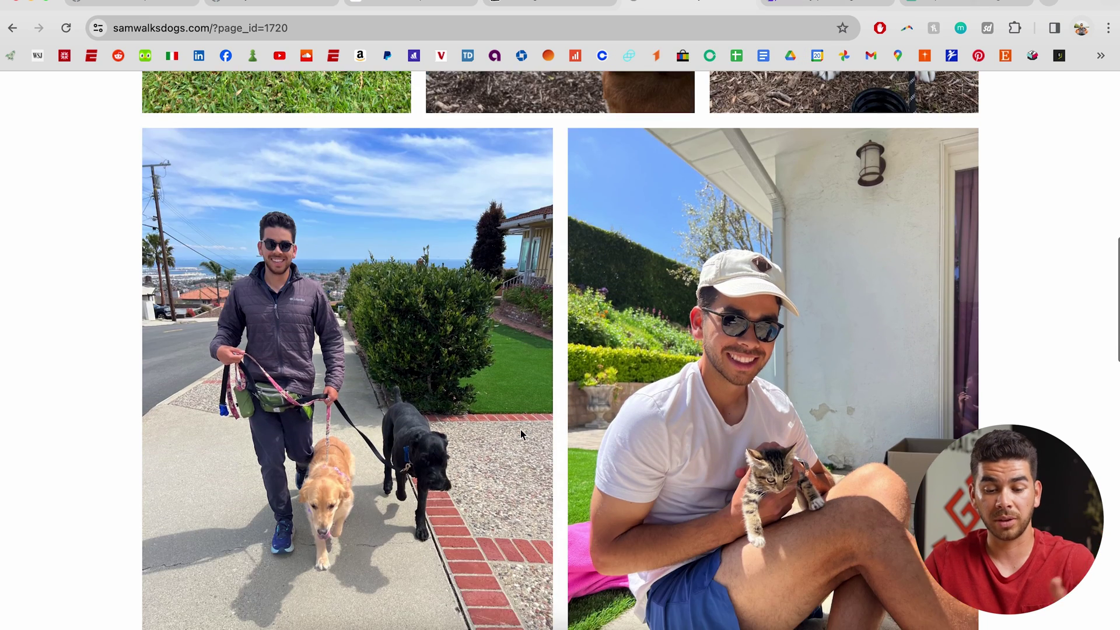
scroll(521, 429, "down", 7)
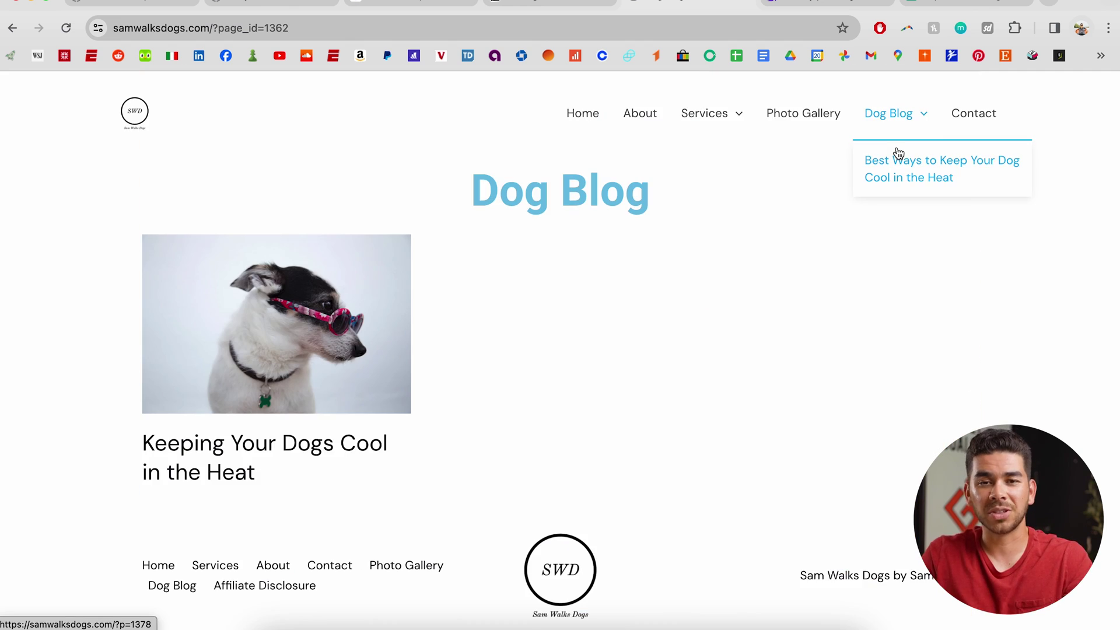
Open the samwalksdogs.com blog post "Best Ways to Keep Your Dog Cool in the Heat" and skim its text and images.
left_click(899, 153)
scroll(738, 303, "down", 5)
scroll(739, 308, "down", 12)
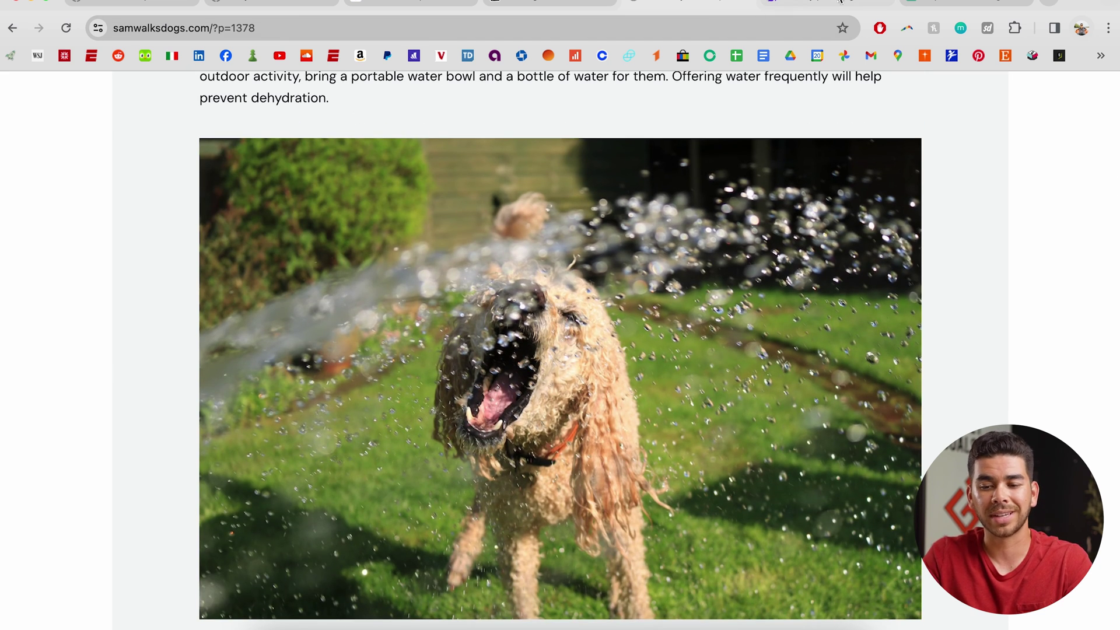
Return to the website builder and show the available AI tools, including the AI Blog Generator.
left_click(829, 3)
left_click(18, 339)
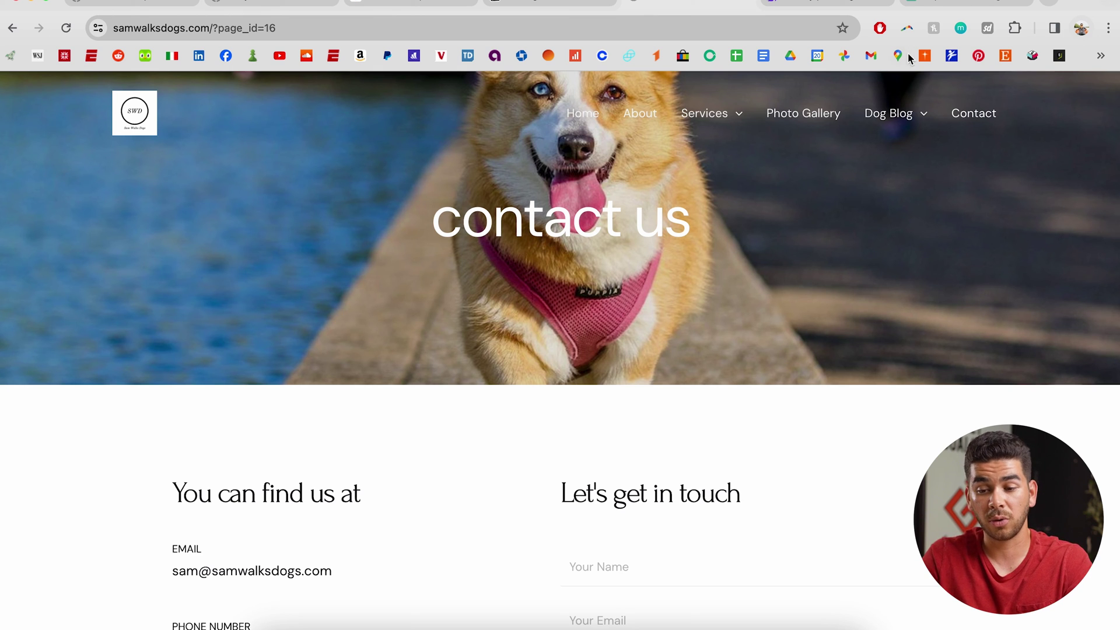
Return to the website builder, open the page labelled Contact in the site navigation and preview the website.
left_click(828, 7)
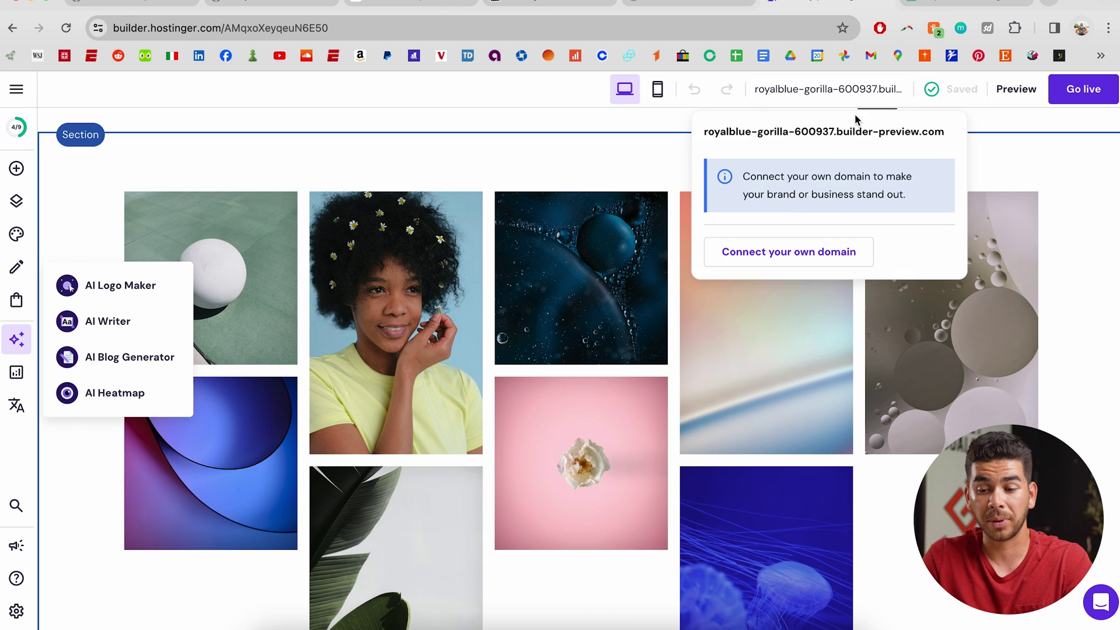
scroll(996, 174, "up", 2)
left_click(737, 140)
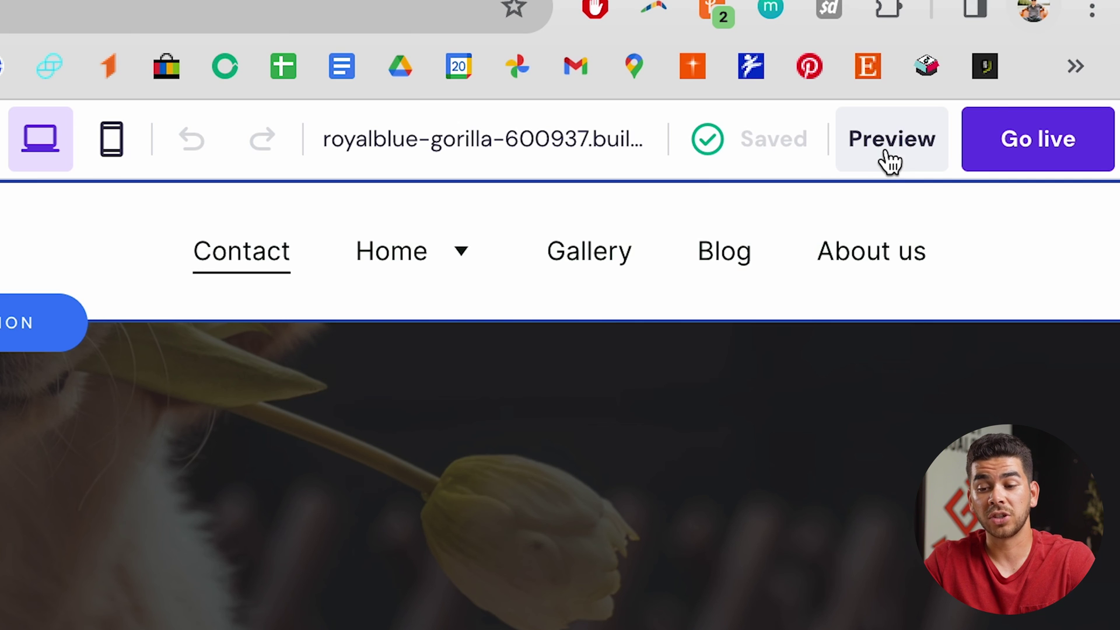
left_click(886, 153)
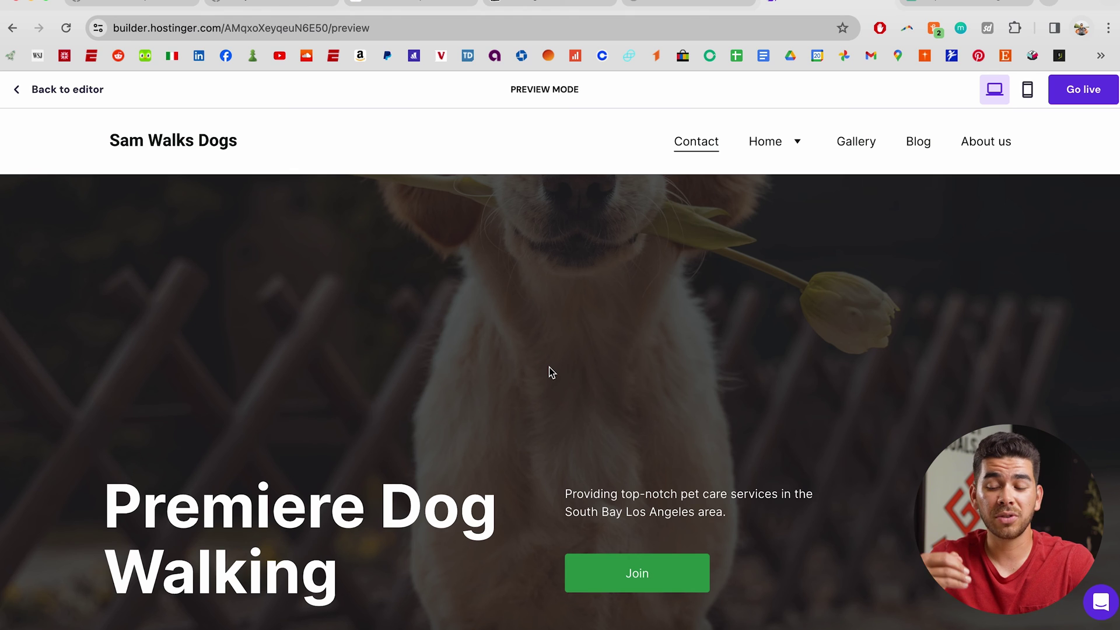